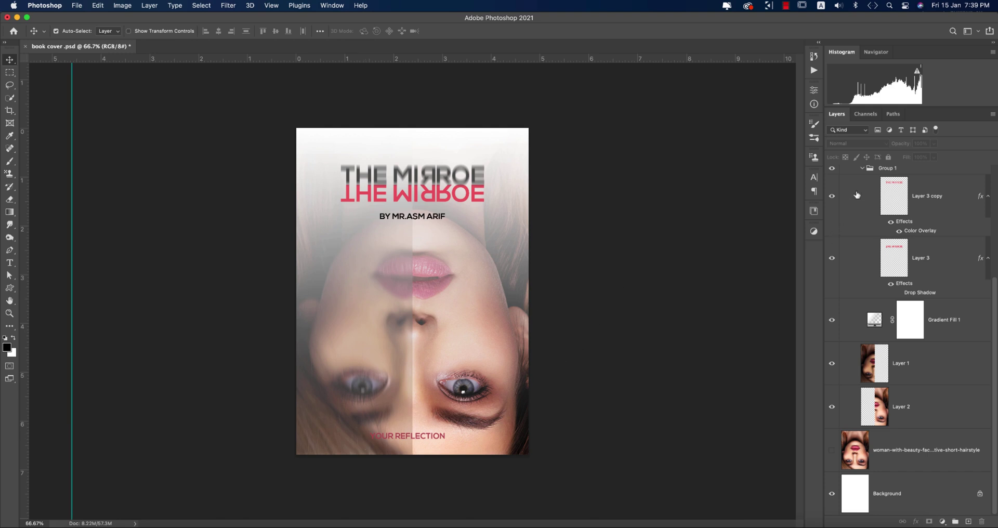
# - Collapse Group 1 and Group 2 in the cover's Layers panel
pyautogui.click(863, 169)
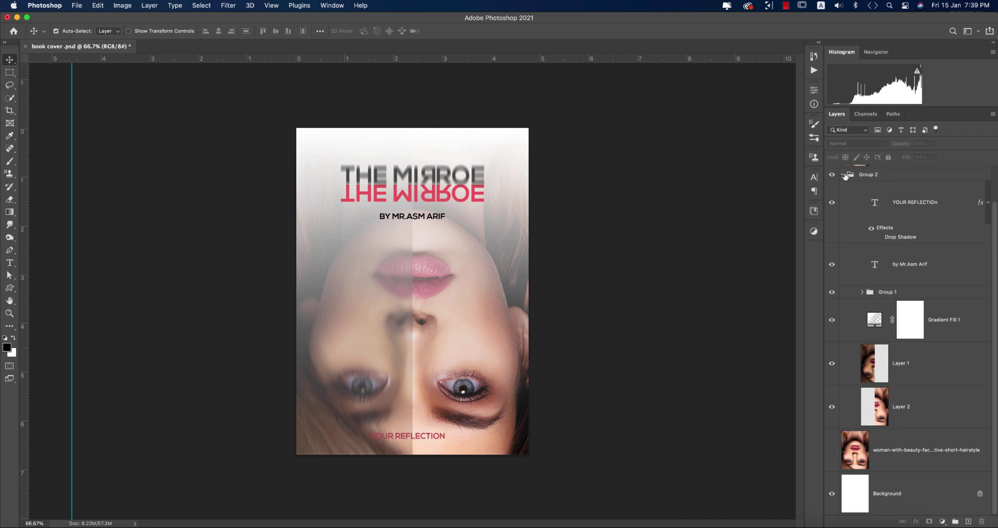
pyautogui.click(843, 176)
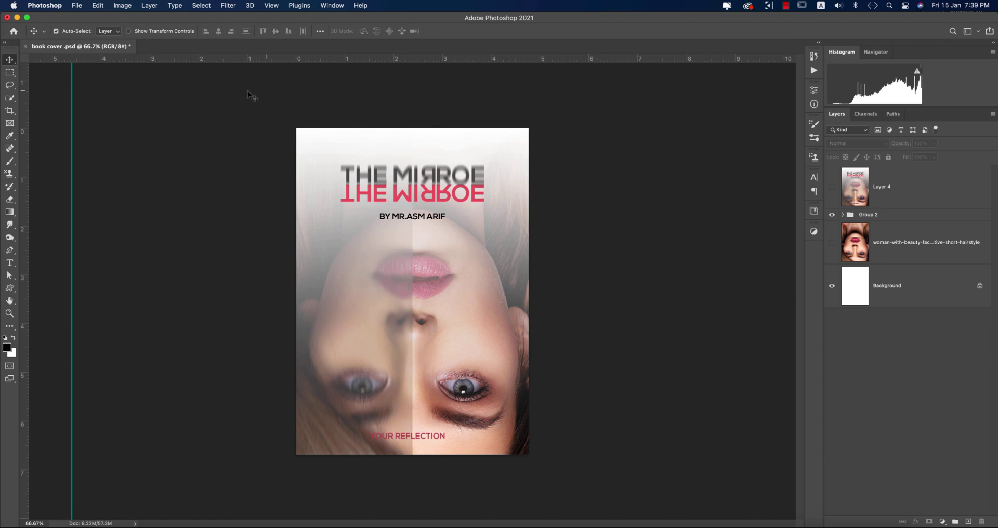
# - Create a white 5.5 × 8.5 in, 300 ppi RGB document named 'book cover'
pyautogui.click(77, 6)
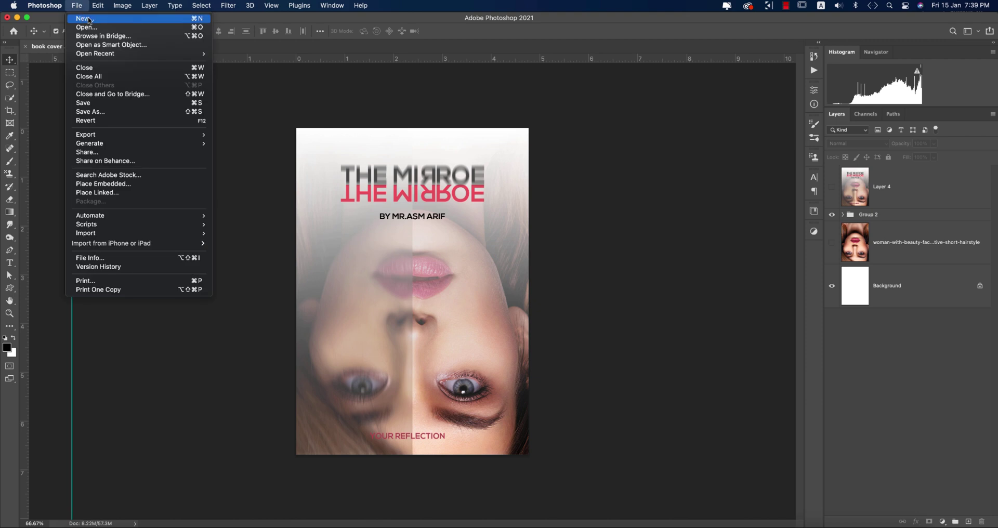
pyautogui.click(82, 16)
pyautogui.moveTo(514, 99); pyautogui.dragTo(553, 104)
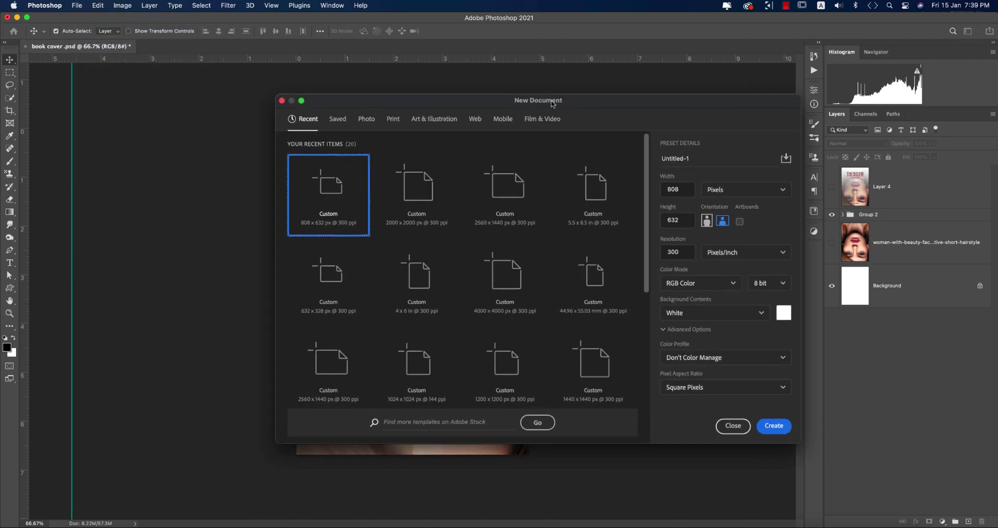
pyautogui.click(577, 230)
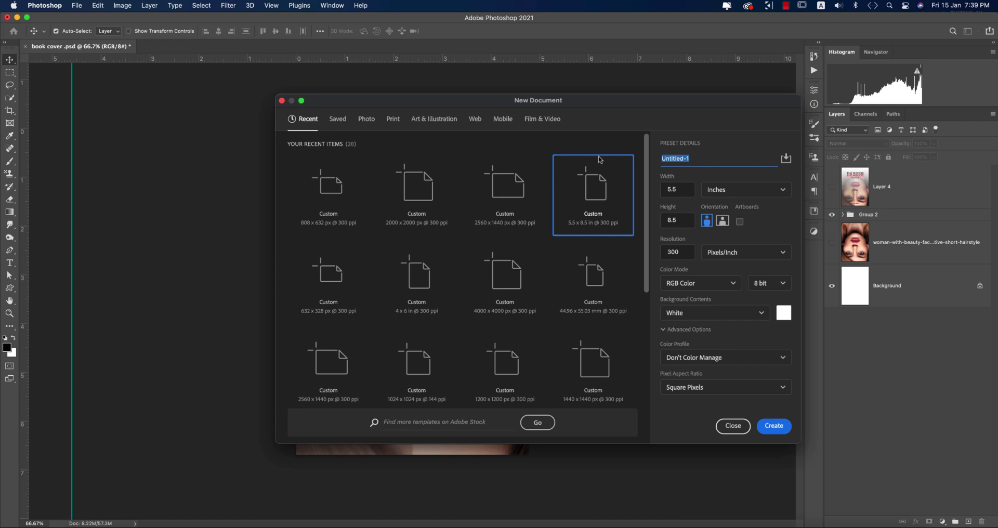
pyautogui.write('book cover')
pyautogui.click(738, 283)
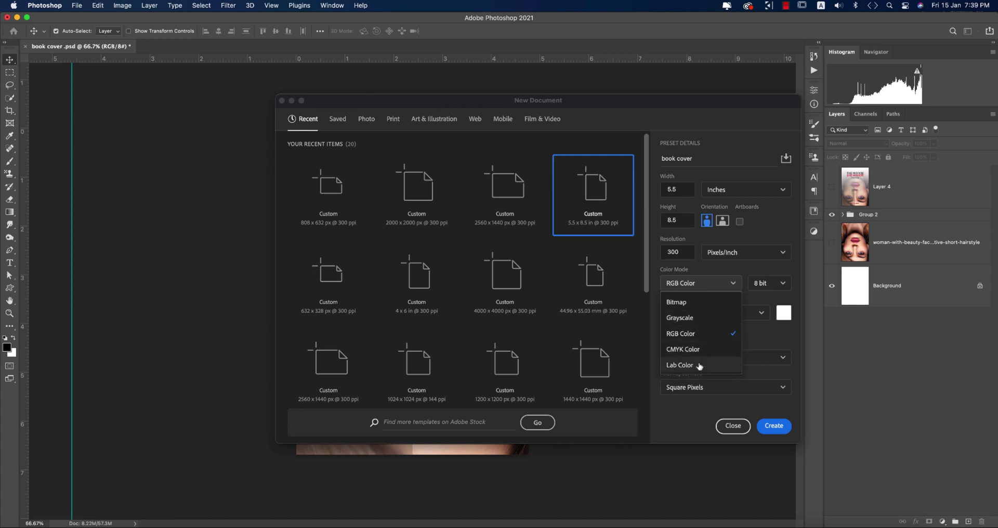
pyautogui.click(696, 335)
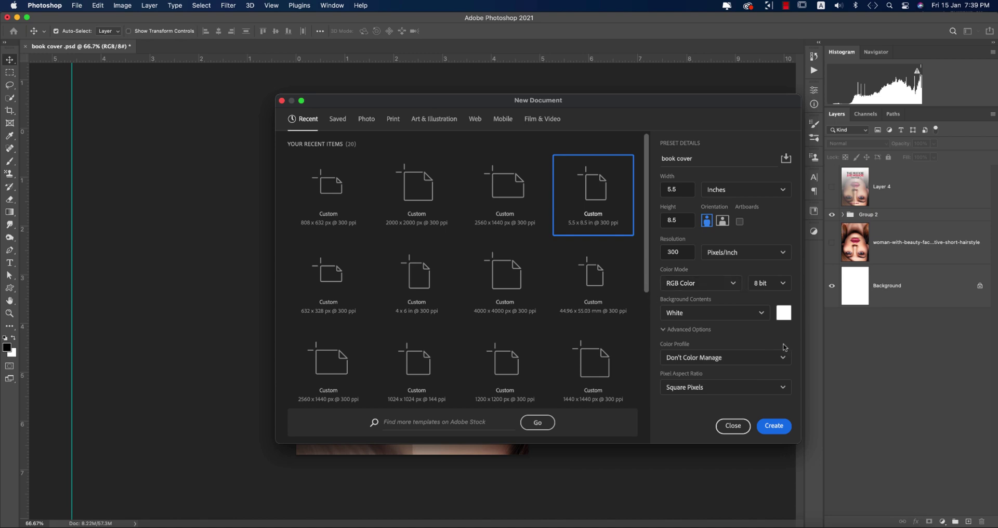
pyautogui.click(774, 426)
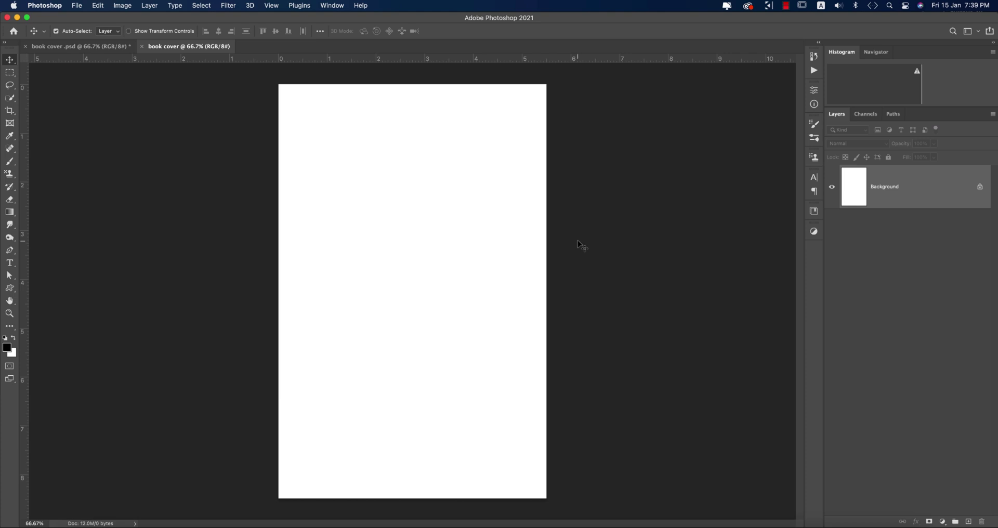
# - Unlock the Background layer of the new cover
pyautogui.click(981, 188)
pyautogui.press('super+z')
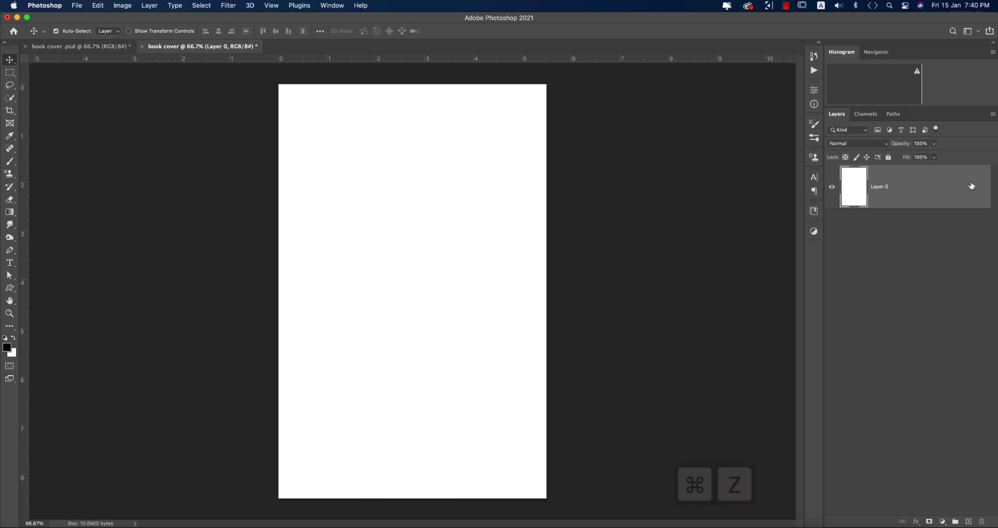
pyautogui.click(981, 190)
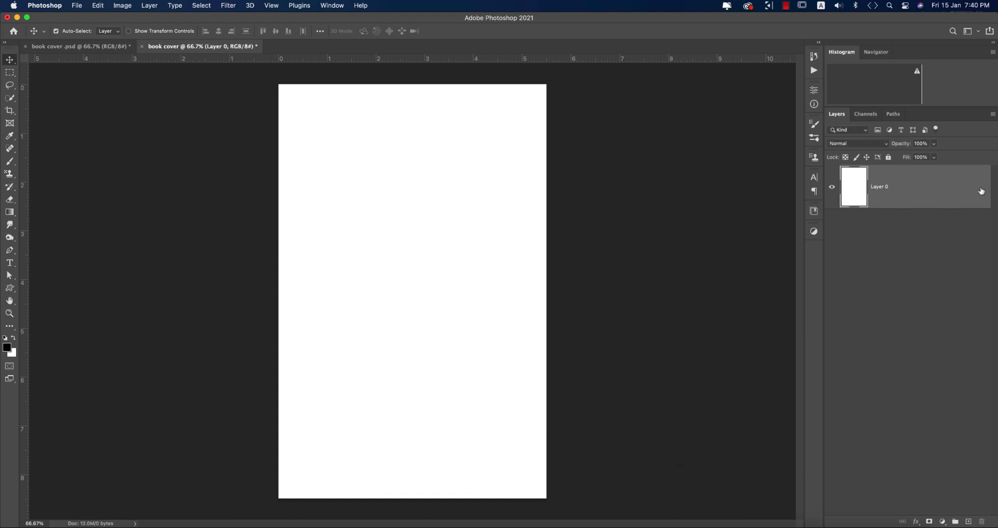
pyautogui.click(942, 521)
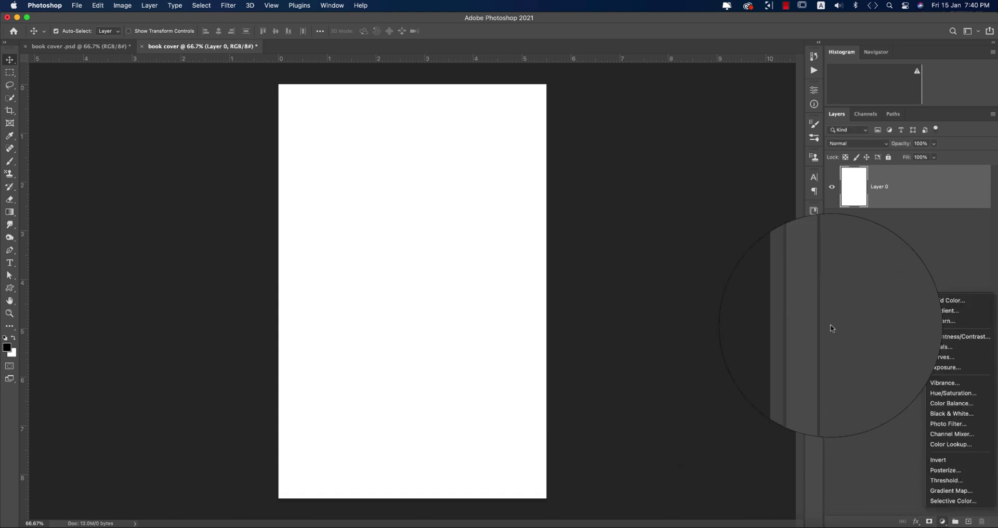
pyautogui.press('Escape')
# - Add a new layer filled with 50% Gray, then delete it
pyautogui.press('super+alt+shift+n')
pyautogui.click(97, 5)
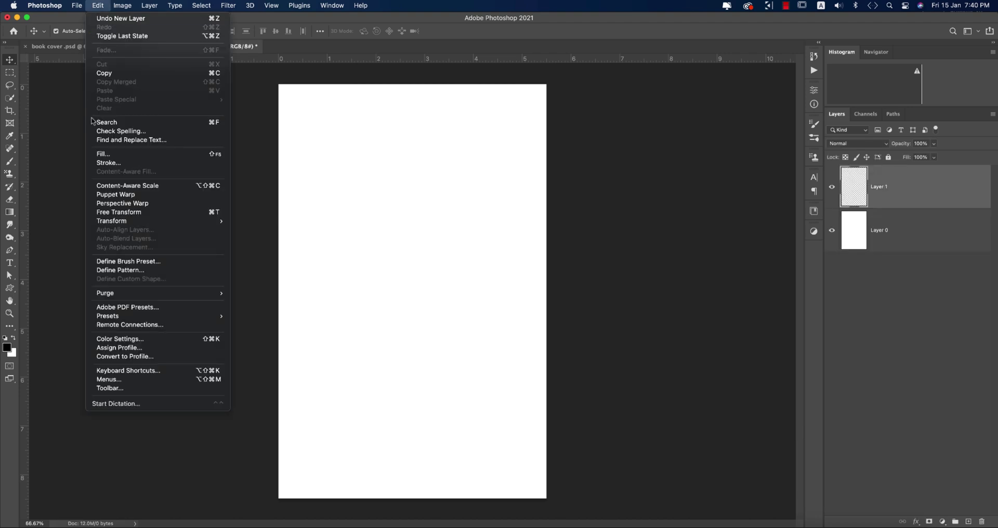
pyautogui.click(101, 156)
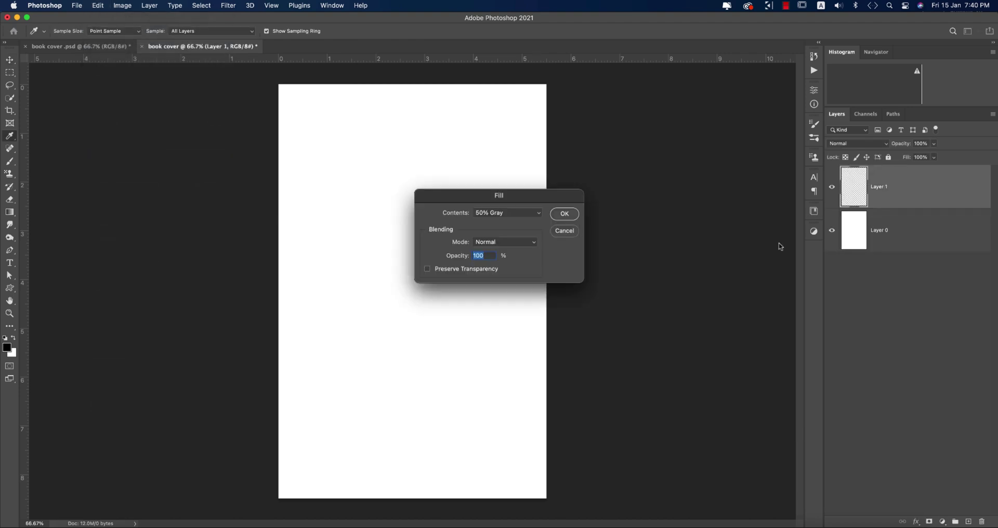
pyautogui.click(574, 217)
pyautogui.press('v')
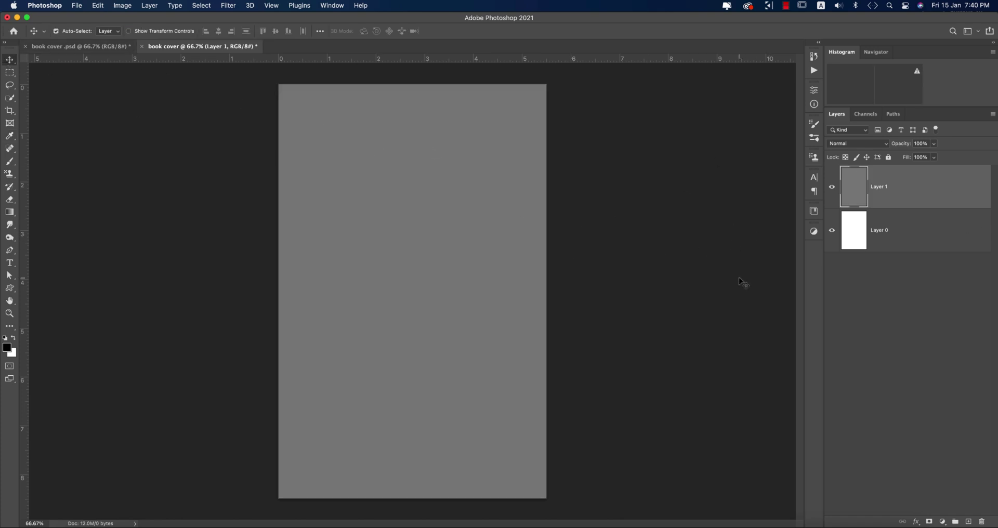
pyautogui.press('Delete')
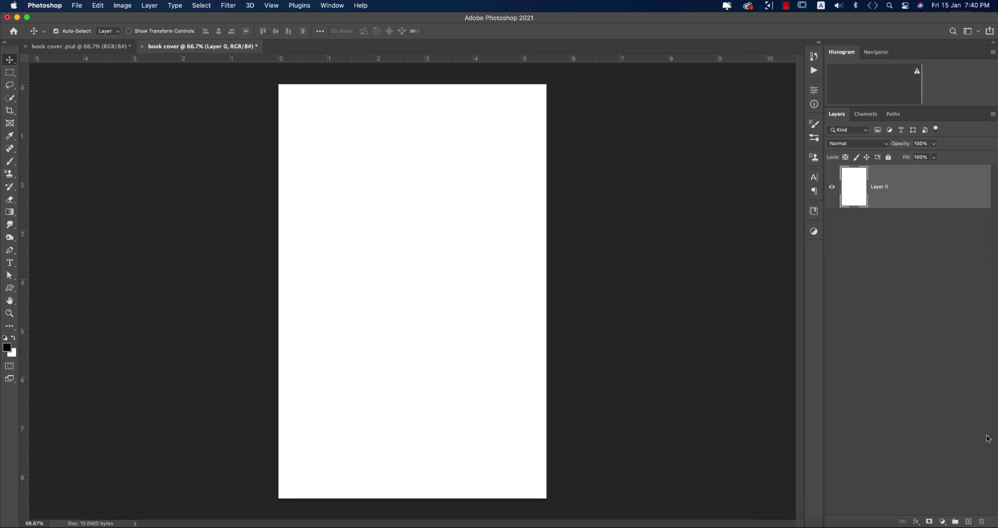
# - Add a Solid Color fill layer set to light grey b5b5b5
pyautogui.click(943, 521)
pyautogui.click(933, 292)
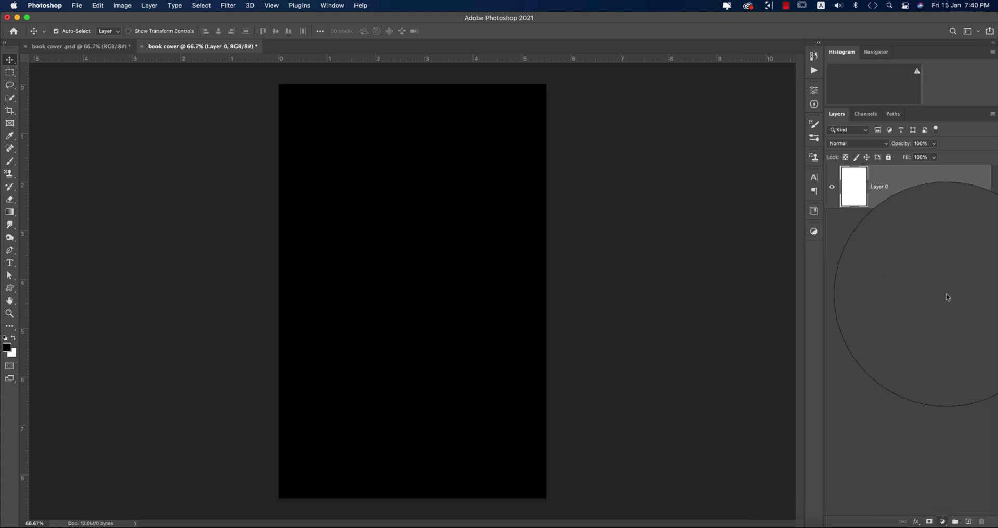
pyautogui.click(758, 234)
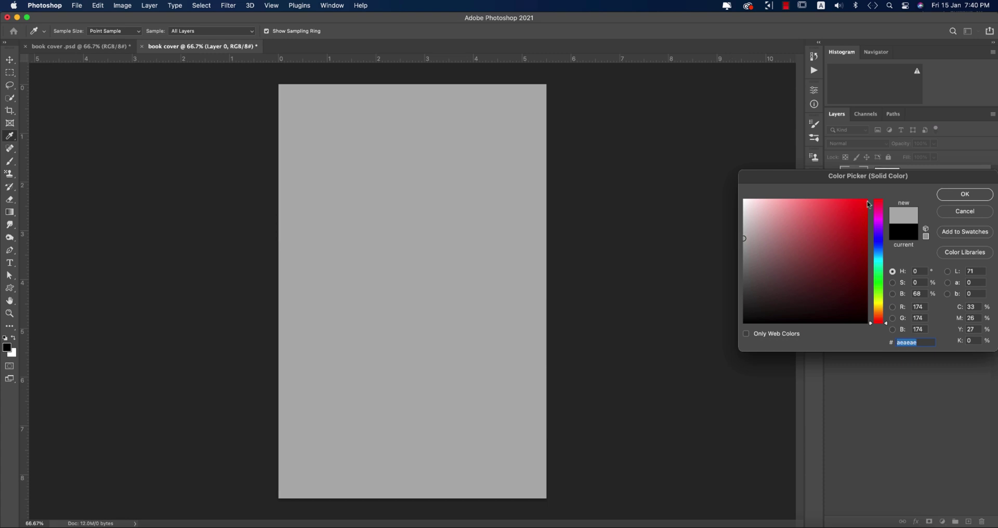
pyautogui.click(965, 194)
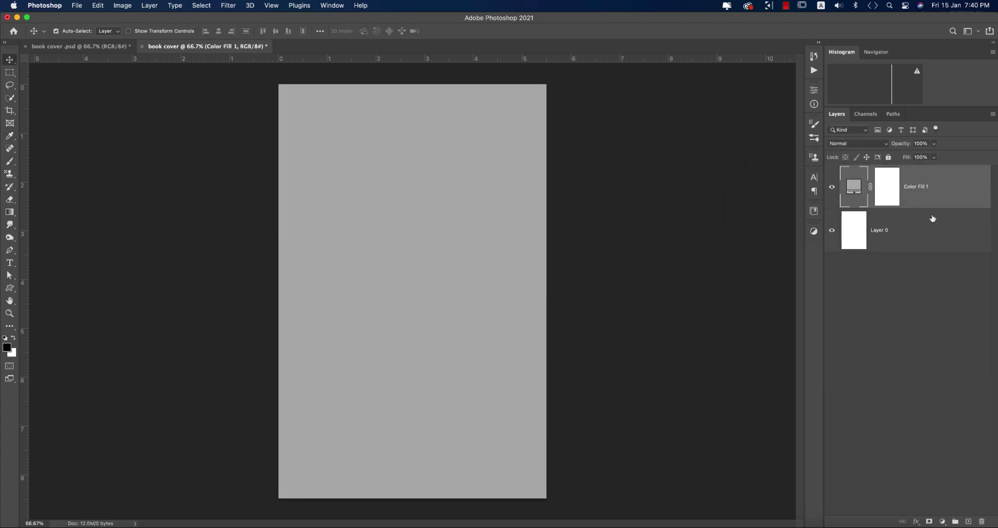
pyautogui.doubleClick(854, 186)
pyautogui.click(752, 294)
pyautogui.moveTo(752, 294)
pyautogui.mouseDown()
pyautogui.moveTo(760, 248)
pyautogui.moveTo(737, 227)
pyautogui.moveTo(733, 235)
pyautogui.mouseUp()
pyautogui.click(962, 193)
# - Place the woman portrait JPEG as an embedded image on the page
pyautogui.click(78, 6)
pyautogui.click(103, 187)
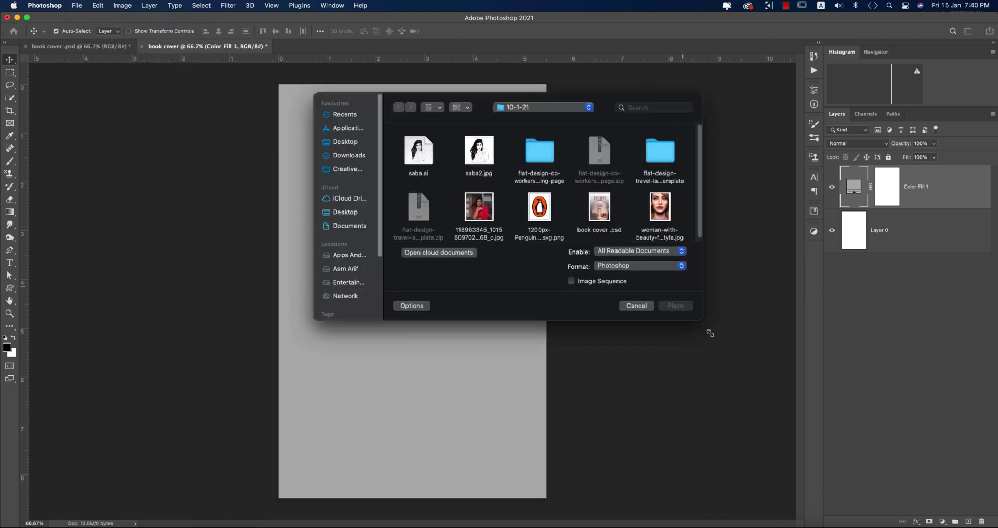
pyautogui.moveTo(710, 333); pyautogui.dragTo(802, 432)
pyautogui.click(532, 204)
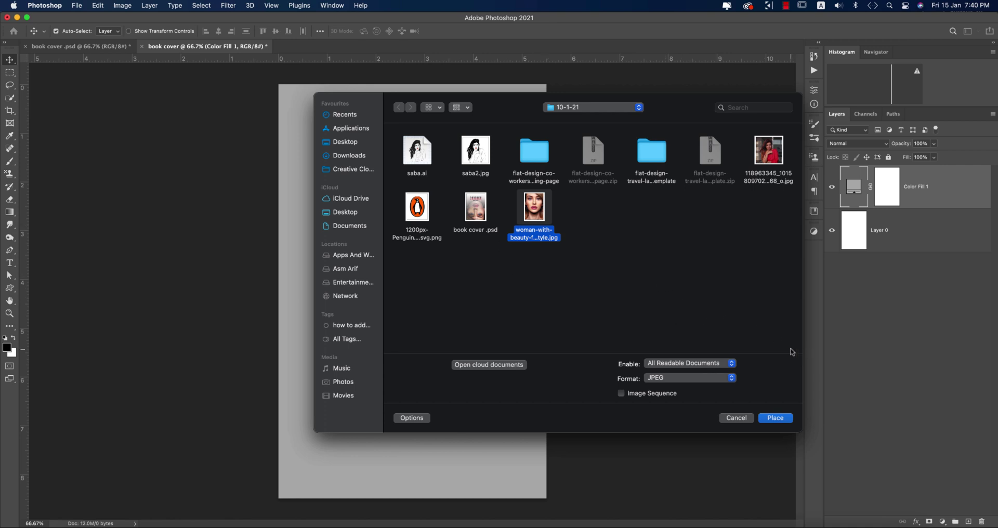
pyautogui.click(778, 419)
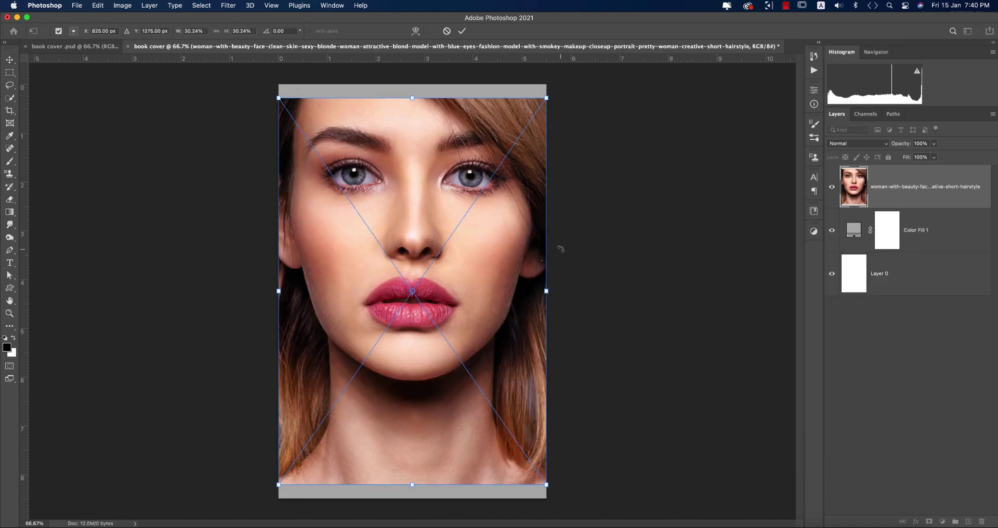
# - Stretch the portrait to span the page top to bottom (32.37%) and commit
pyautogui.moveTo(412, 99); pyautogui.dragTo(413, 89)
pyautogui.press('super+z')
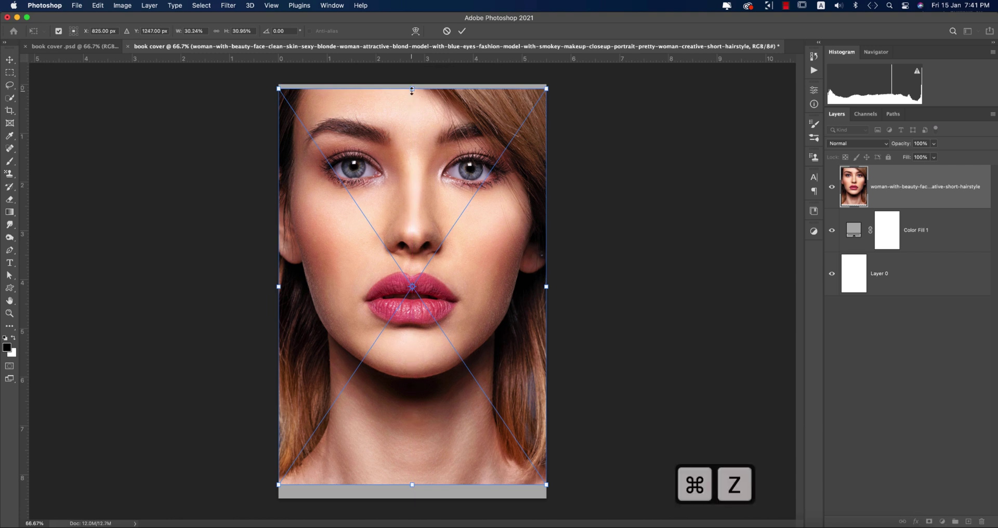
pyautogui.moveTo(413, 100); pyautogui.dragTo(413, 87)
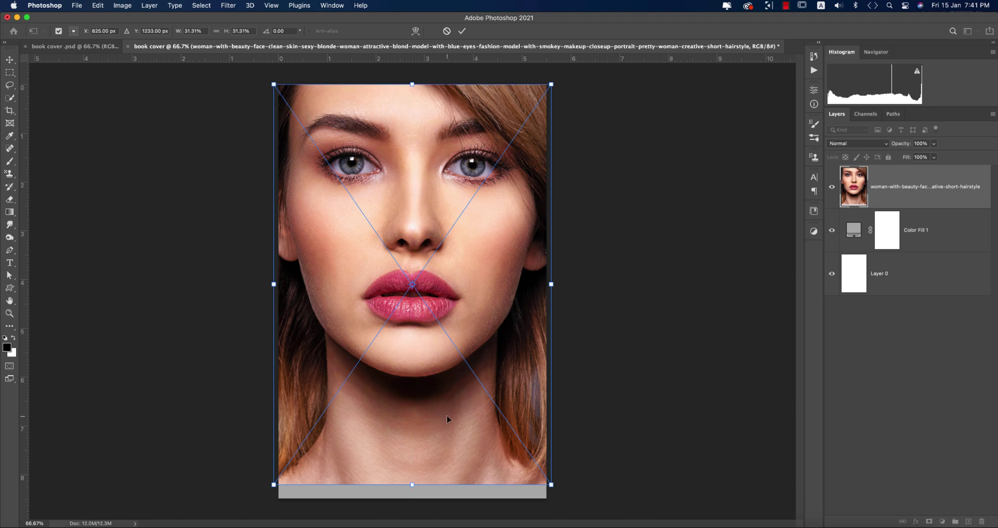
pyautogui.moveTo(406, 486); pyautogui.dragTo(409, 499)
pyautogui.click(462, 31)
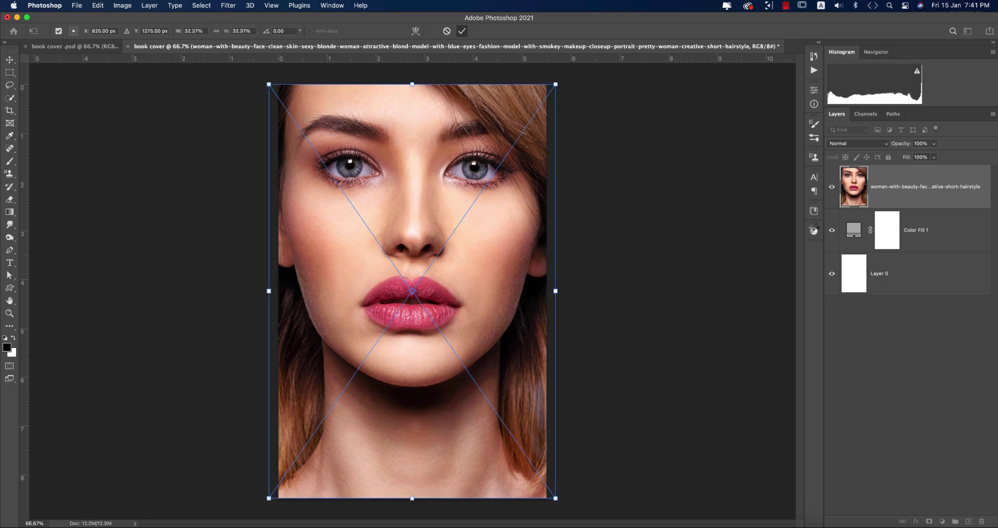
# - Rasterize the portrait layer and rotate it 180° upside down
pyautogui.rightClick(916, 205)
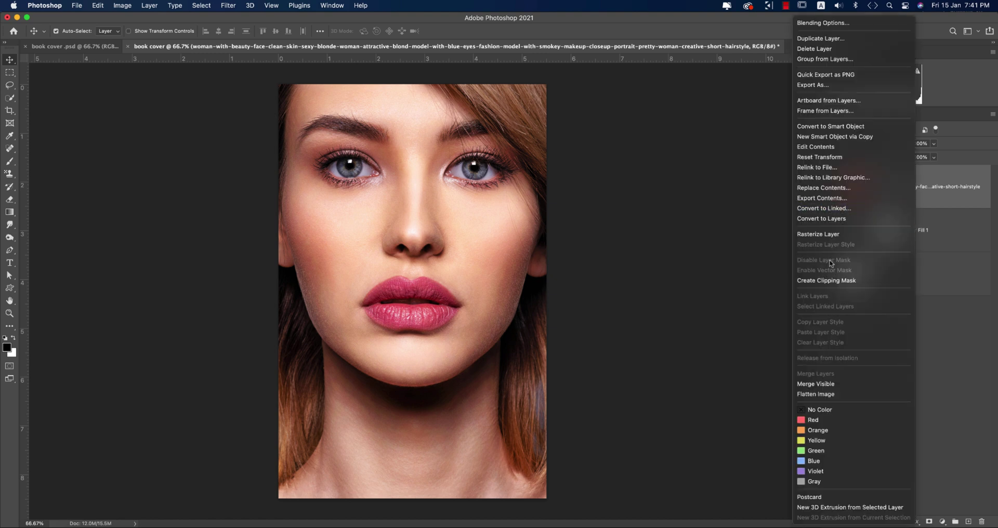
pyautogui.click(812, 235)
pyautogui.press('super+t')
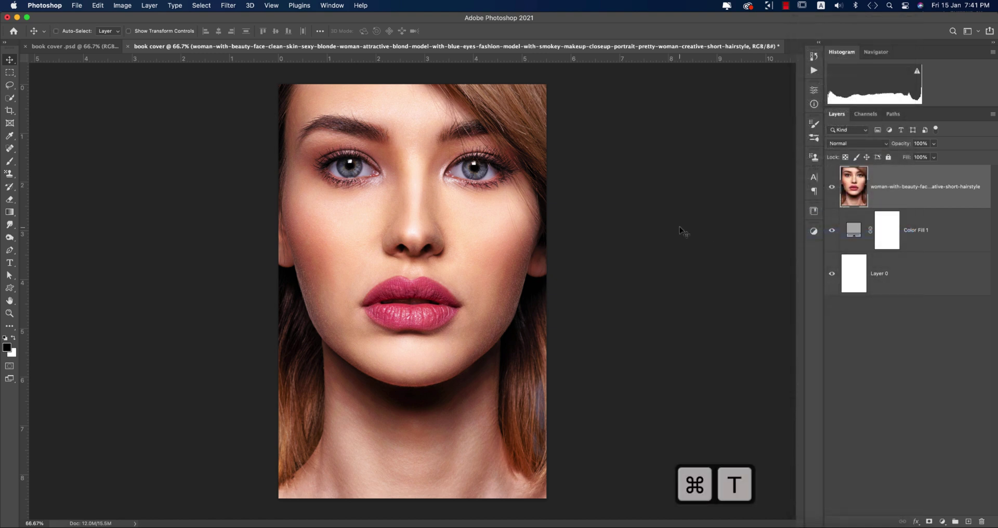
pyautogui.rightClick(500, 222)
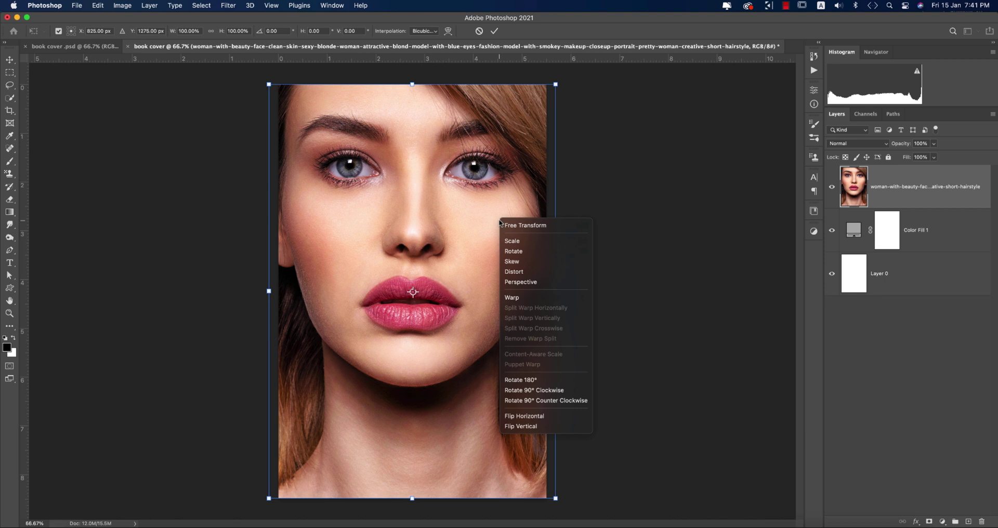
pyautogui.click(541, 381)
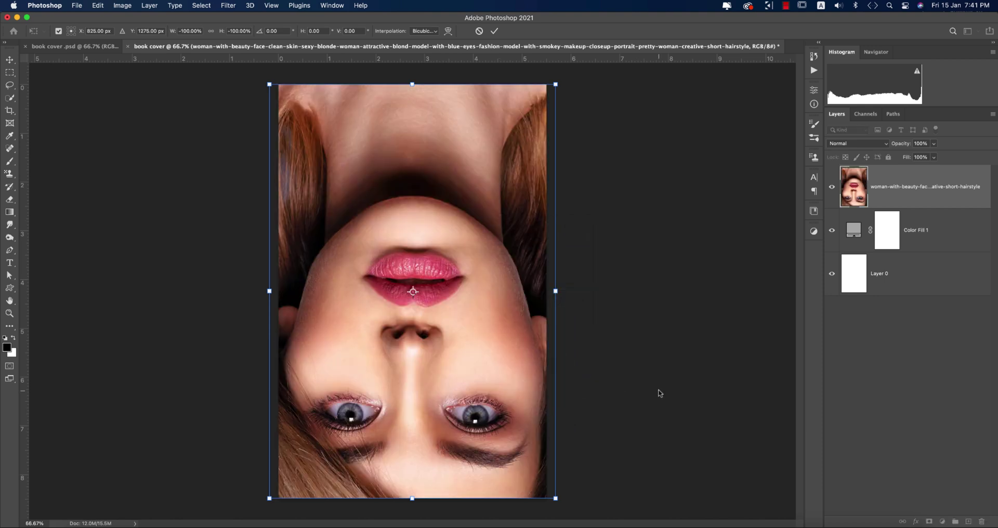
pyautogui.press('Return')
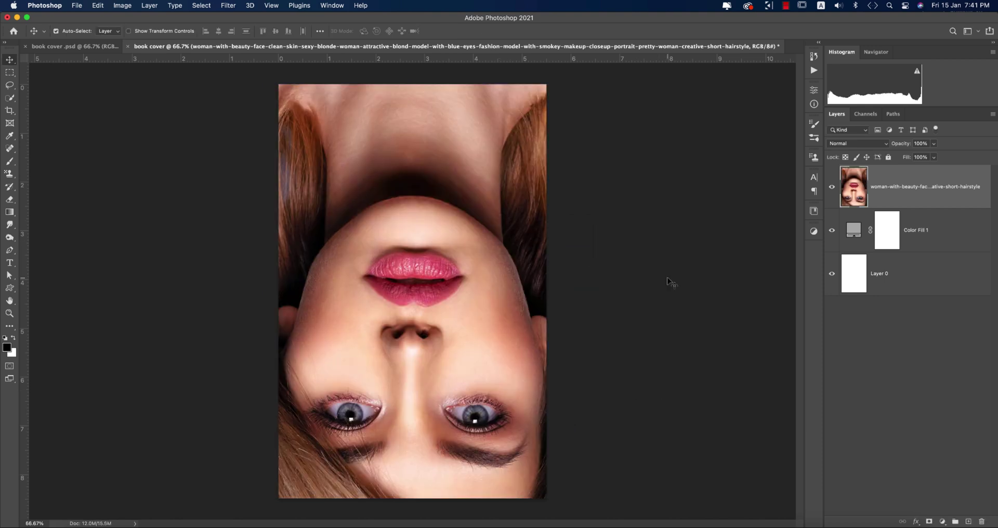
pyautogui.click(669, 281)
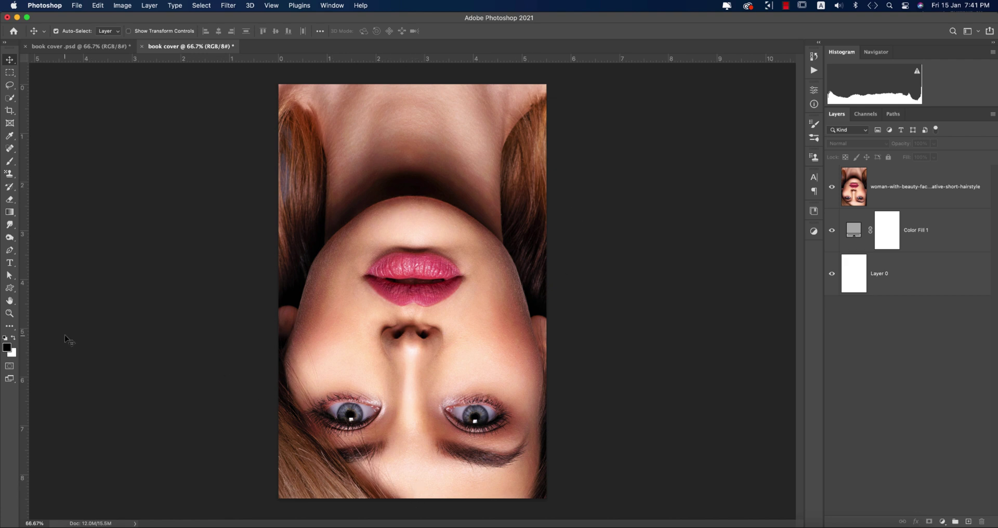
# - Try a vertical guide on the page, undo it, and toggle the rulers
pyautogui.moveTo(29, 333); pyautogui.dragTo(89, 331)
pyautogui.press('super+z')
pyautogui.press('super+r')
pyautogui.press('super+r')
# - Add a centre guide and rename the photo layer 'girl' and the fill layer 'color'
pyautogui.moveTo(27, 351); pyautogui.dragTo(412, 376)
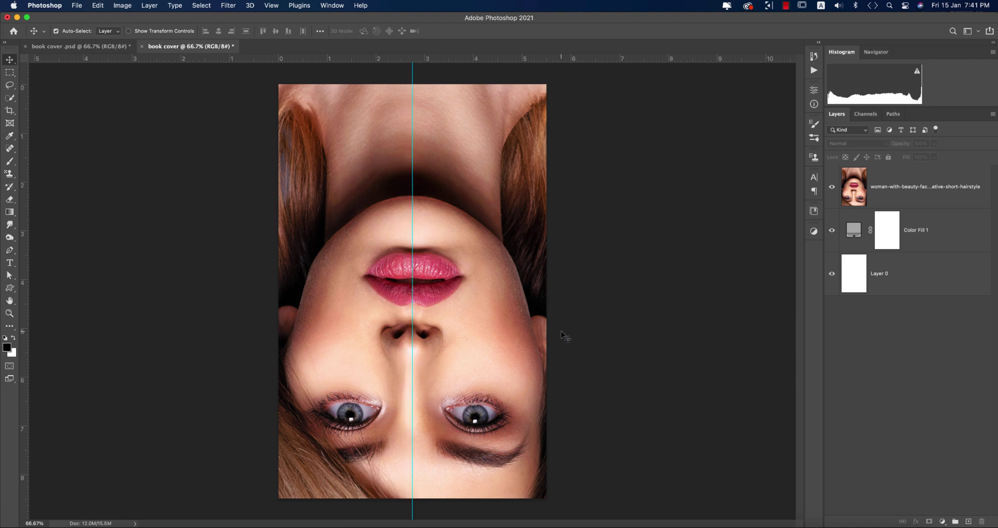
pyautogui.click(927, 192)
pyautogui.doubleClick(905, 184)
pyautogui.write('girl')
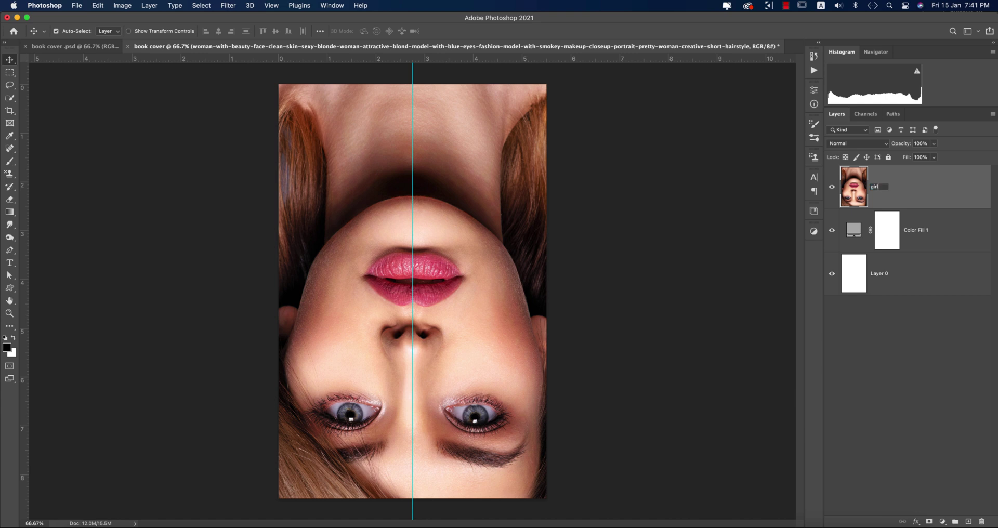
pyautogui.press('Return')
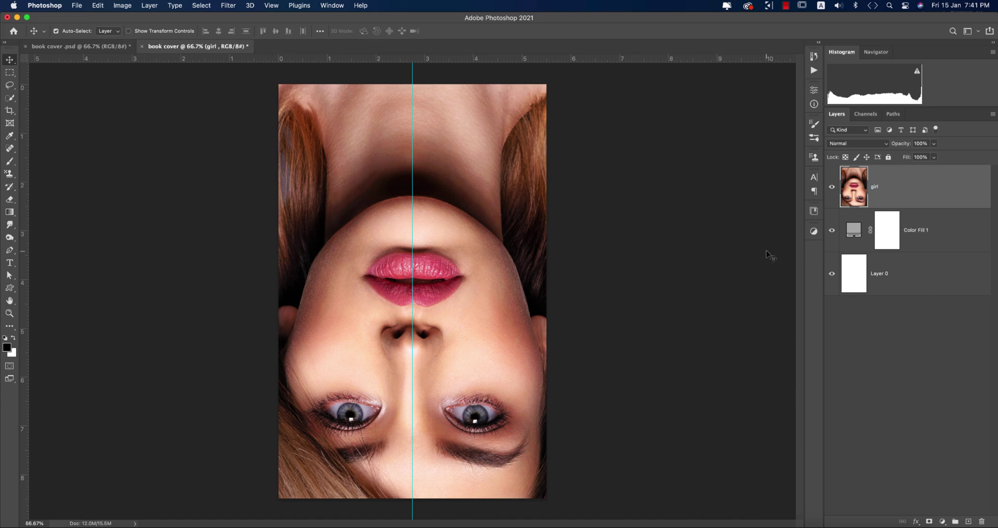
pyautogui.click(736, 254)
pyautogui.click(917, 199)
pyautogui.doubleClick(919, 230)
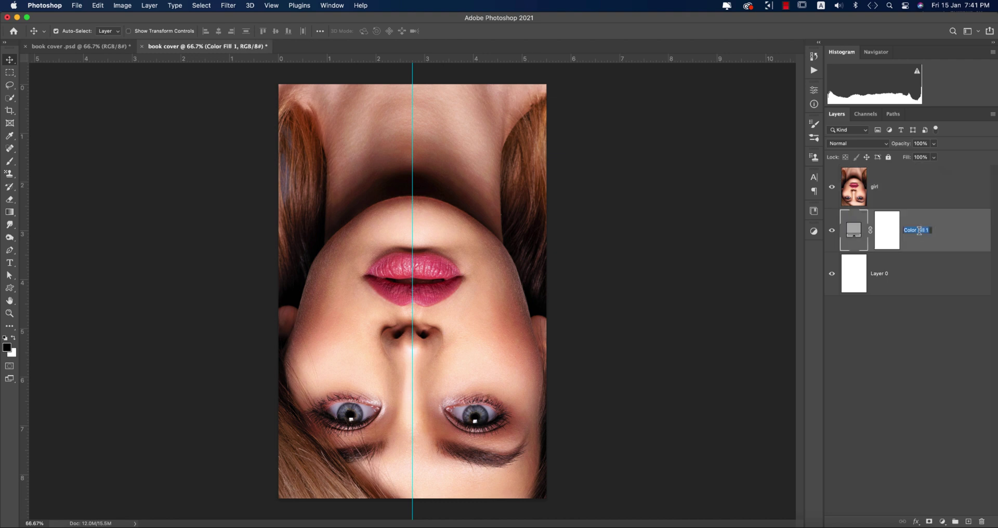
pyautogui.write('color')
pyautogui.press('Return')
# - Copy the face's left half onto a layer named 'left' and hide it
pyautogui.click(931, 190)
pyautogui.click(11, 74)
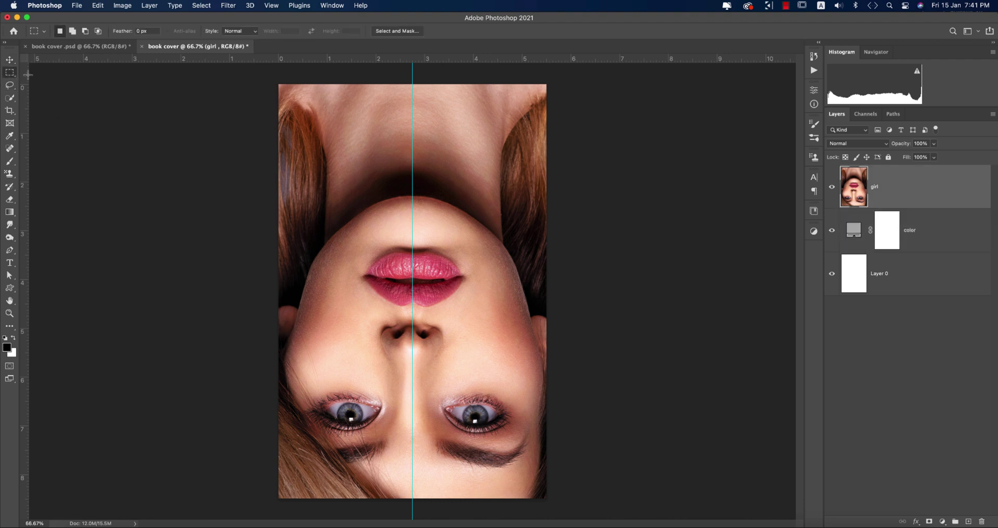
pyautogui.click(15, 76)
pyautogui.click(52, 71)
pyautogui.moveTo(278, 84); pyautogui.dragTo(413, 499)
pyautogui.press('super+j')
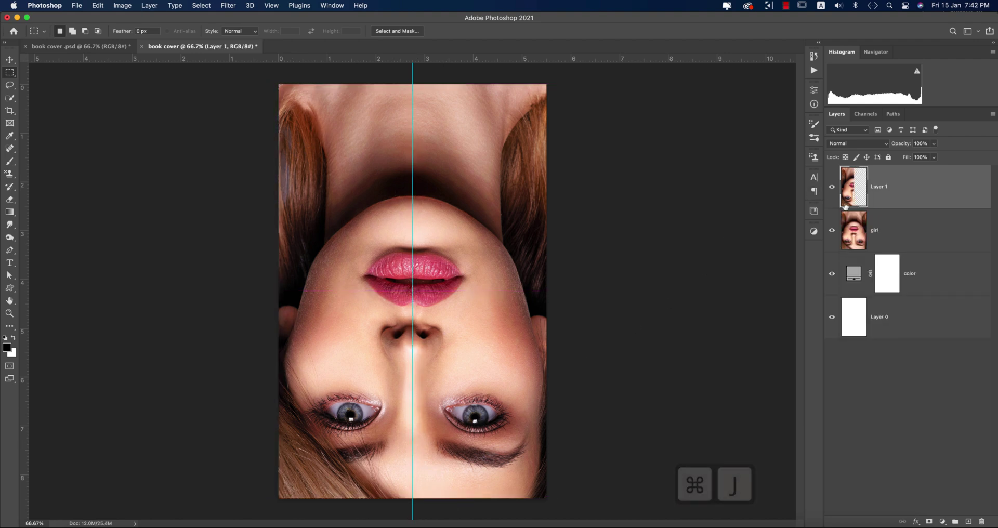
pyautogui.doubleClick(880, 188)
pyautogui.write('left')
pyautogui.press('Return')
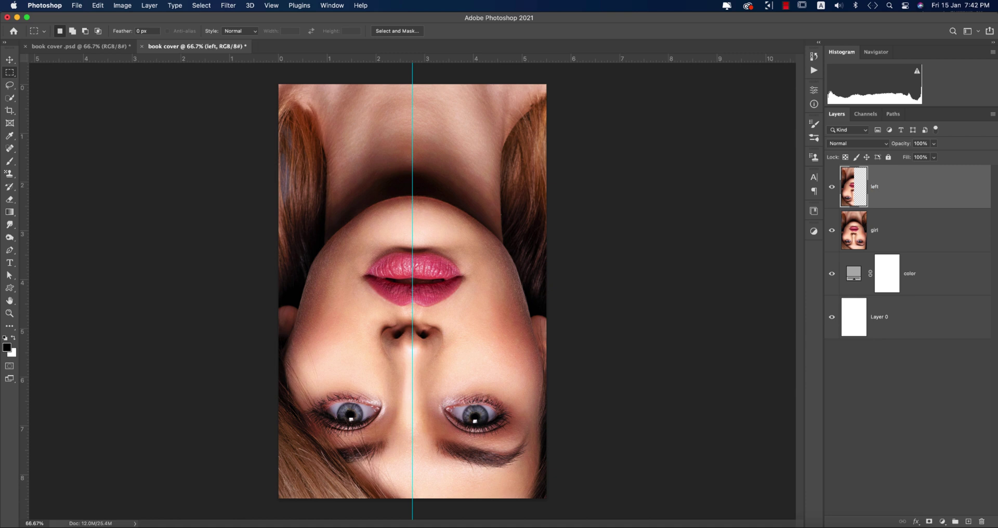
pyautogui.click(925, 227)
# - Copy the right half onto a layer named 'right', hide 'girl', and reshow 'left'
pyautogui.click(831, 186)
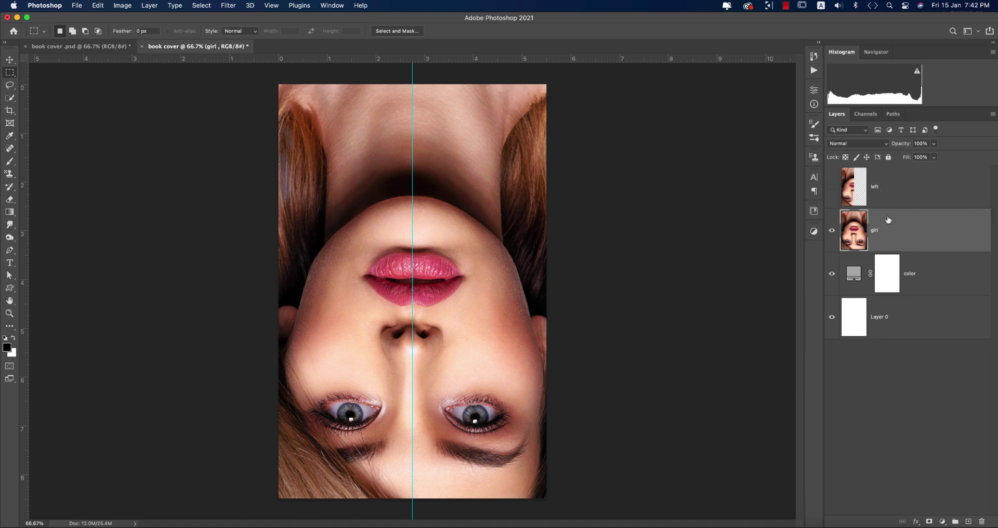
pyautogui.moveTo(413, 82); pyautogui.dragTo(544, 514)
pyautogui.press('super+j')
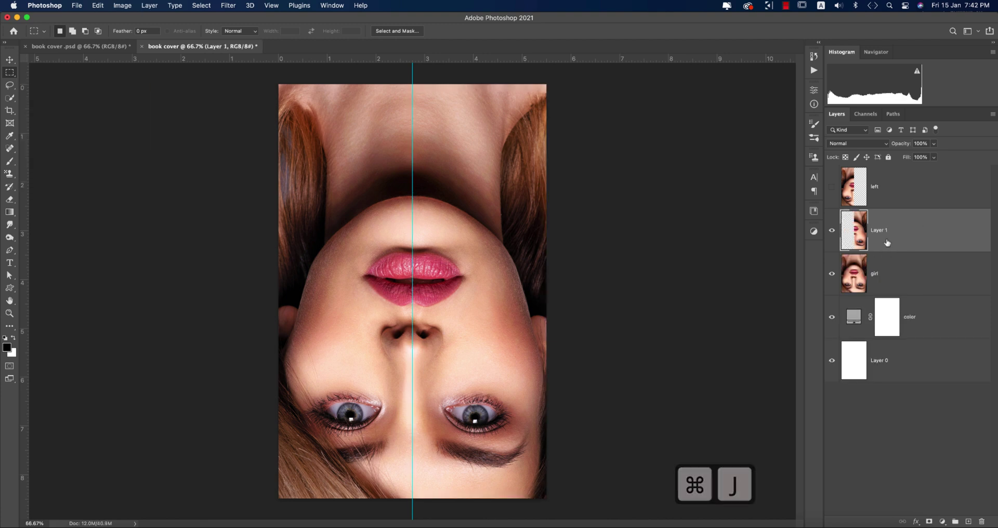
pyautogui.click(832, 273)
pyautogui.doubleClick(877, 230)
pyautogui.press('BackSpace')
pyautogui.write('right')
pyautogui.press('Return')
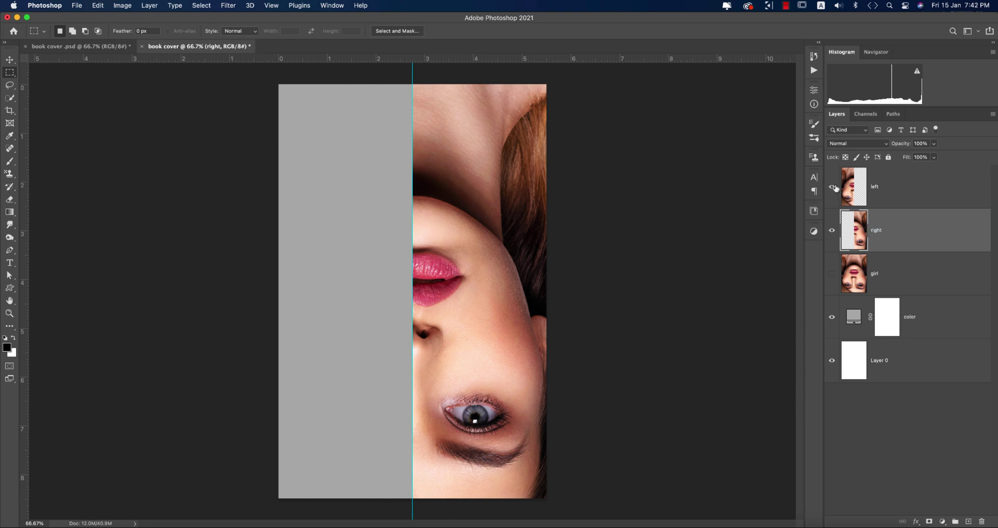
pyautogui.click(832, 188)
pyautogui.click(917, 188)
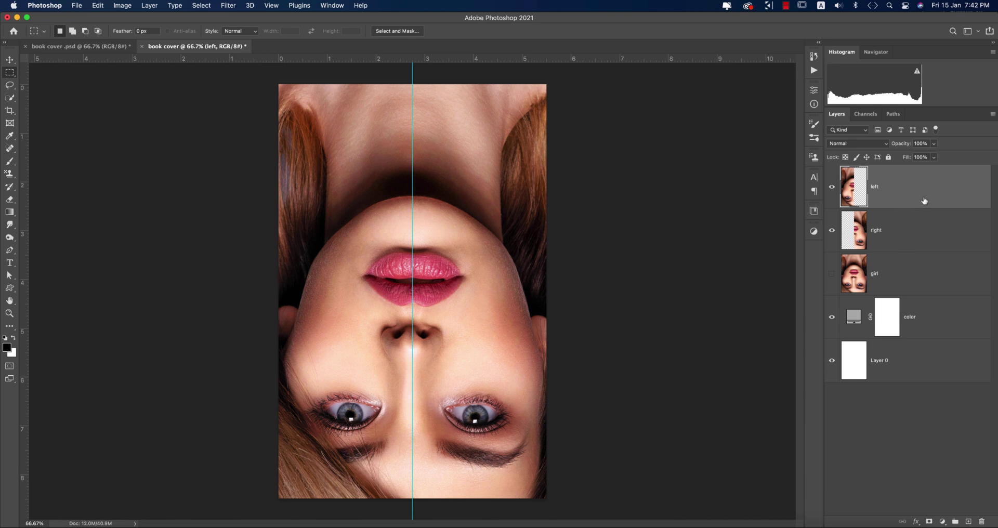
# - Set the 'left' layer's opacity to 71%
pyautogui.click(934, 144)
pyautogui.moveTo(908, 159); pyautogui.dragTo(926, 159)
pyautogui.moveTo(921, 160); pyautogui.dragTo(915, 157)
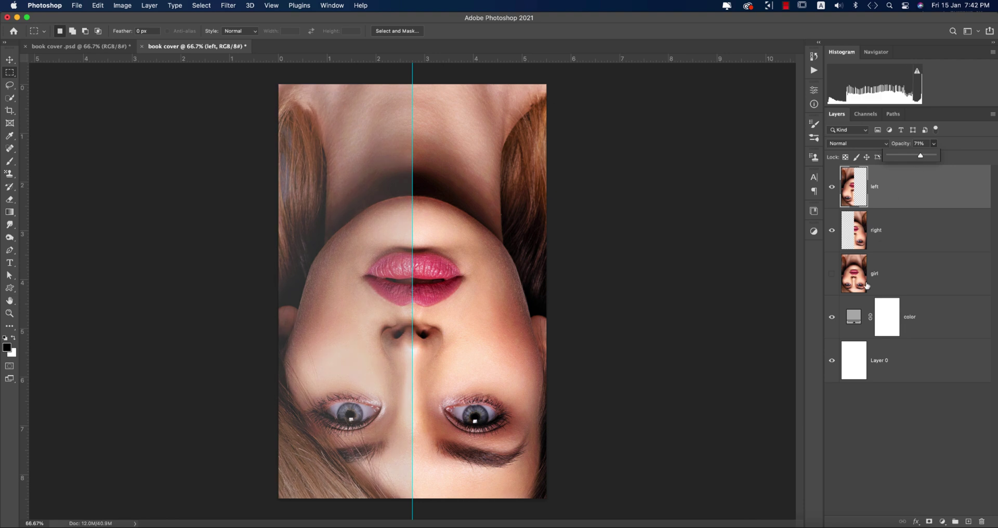
# - Change the 'color' fill layer to a light grey and reselect the 'left' layer
pyautogui.doubleClick(853, 316)
pyautogui.moveTo(756, 237); pyautogui.dragTo(728, 209)
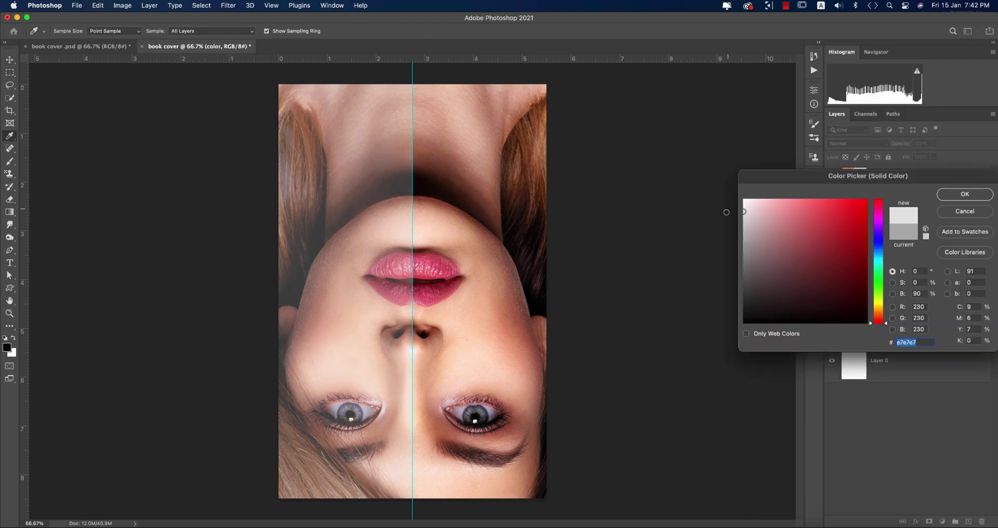
pyautogui.click(965, 196)
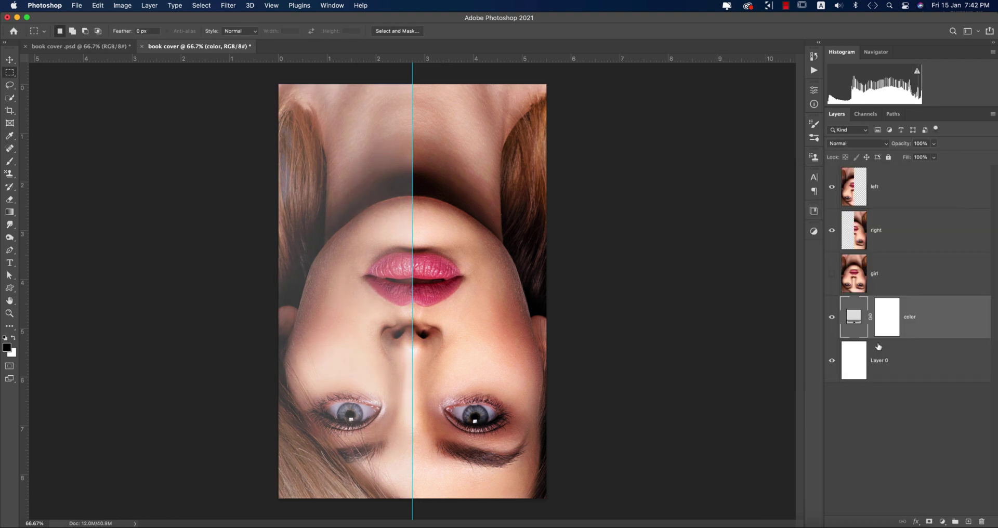
pyautogui.click(862, 190)
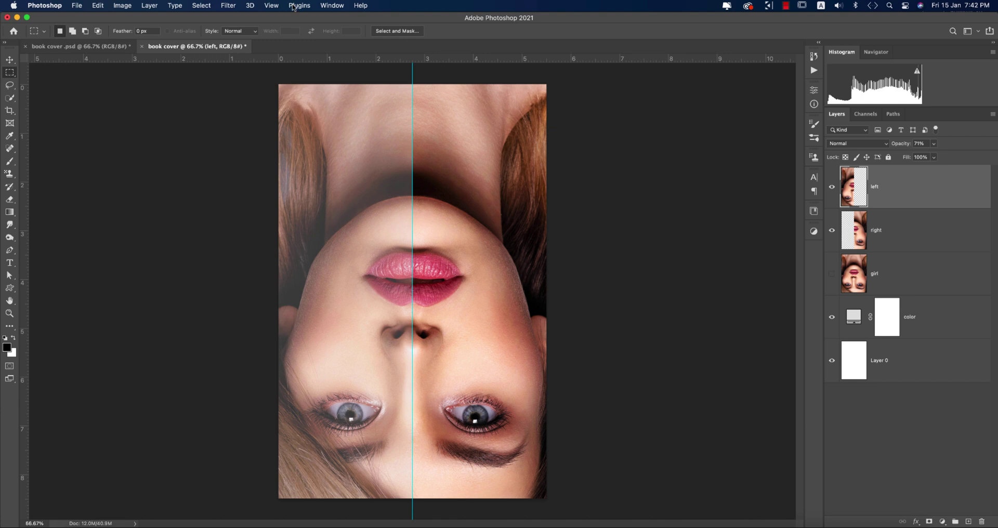
pyautogui.click(232, 6)
# - Apply a Motion Blur at -90° angle and 26 px distance to the 'left' half
pyautogui.moveTo(312, 138)
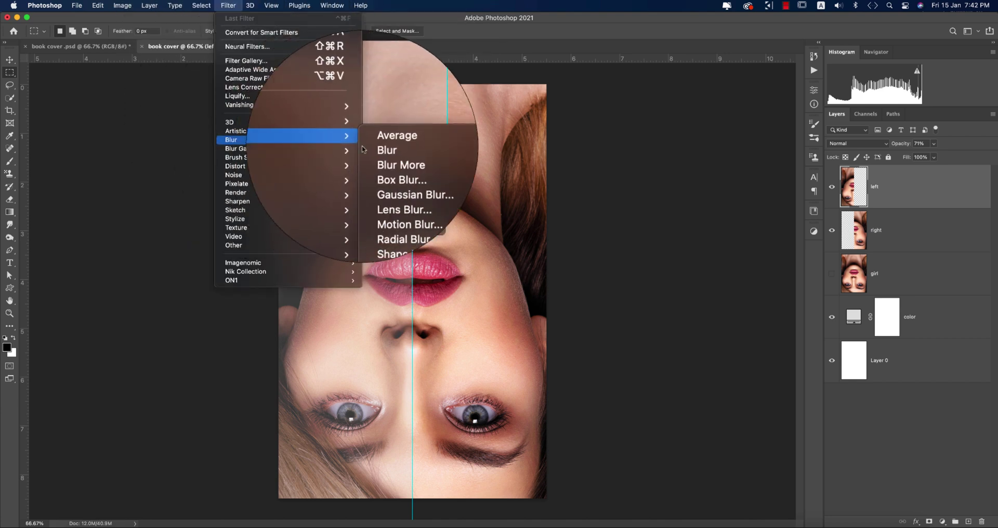
pyautogui.click(402, 192)
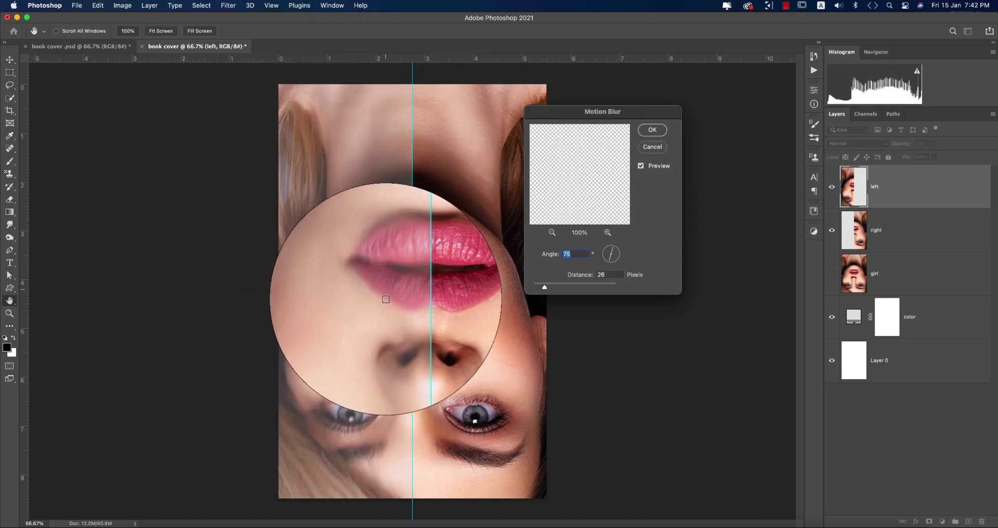
pyautogui.moveTo(610, 264); pyautogui.dragTo(612, 265)
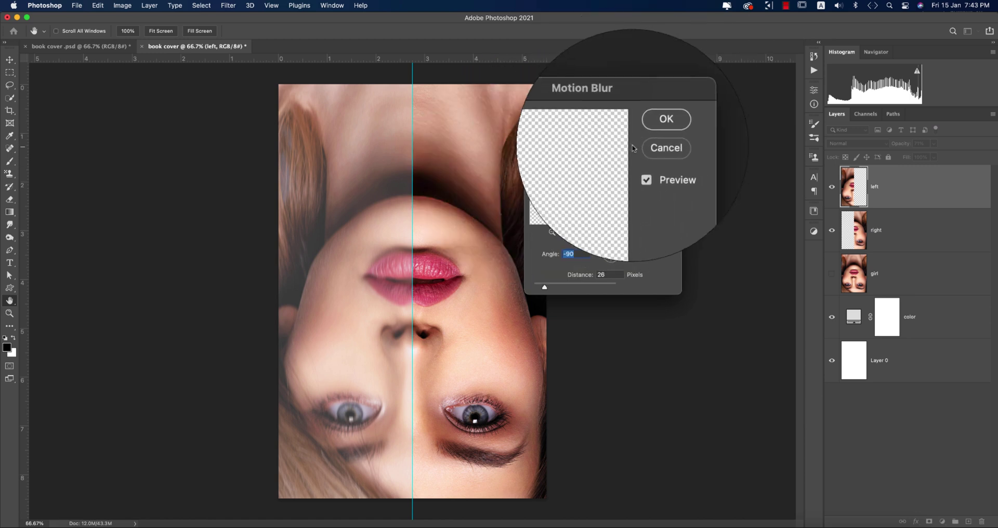
pyautogui.click(654, 134)
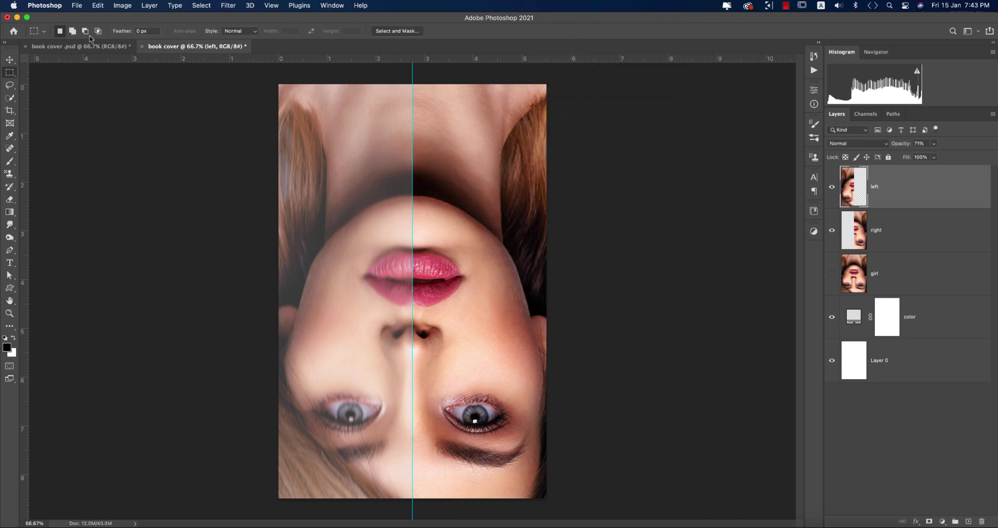
pyautogui.click(10, 59)
pyautogui.click(712, 198)
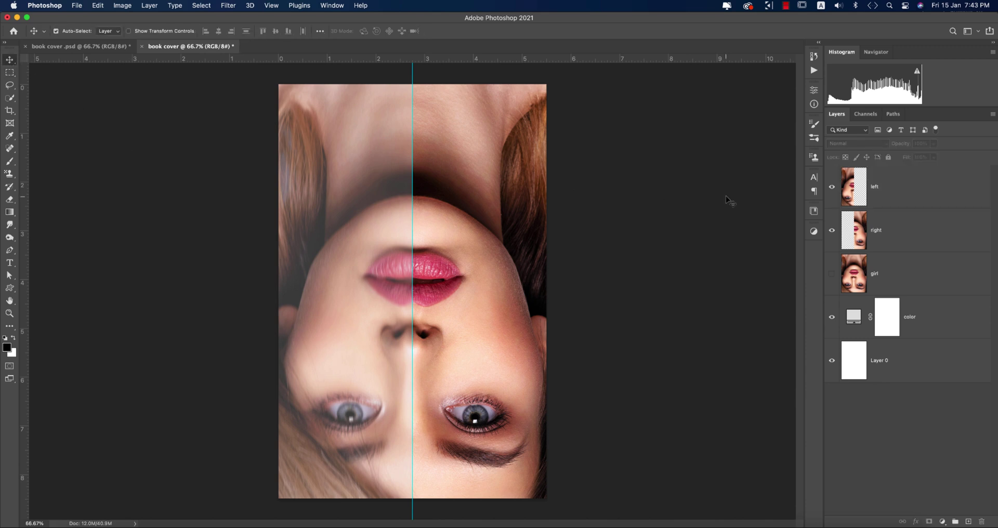
# - Add a Gradient fill layer using the Foreground to Transparent preset
pyautogui.click(925, 196)
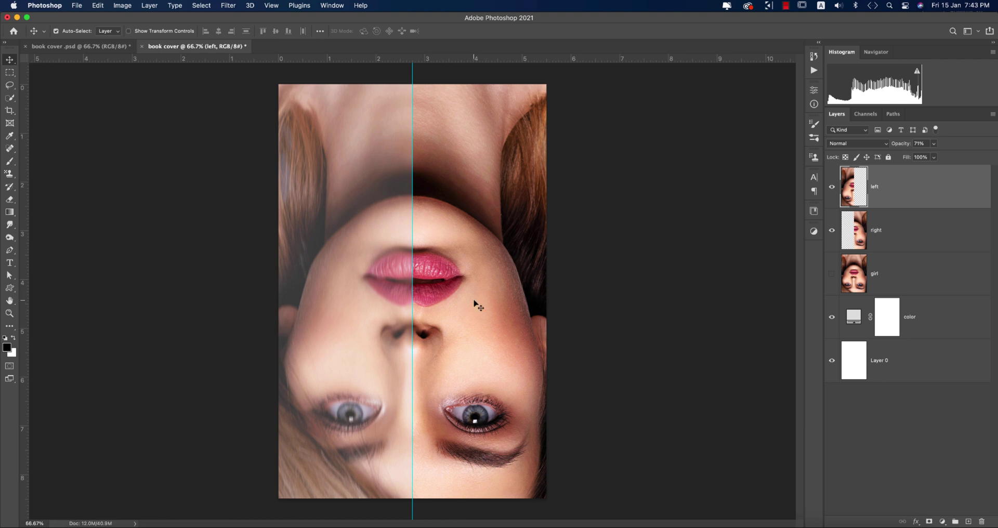
pyautogui.click(942, 522)
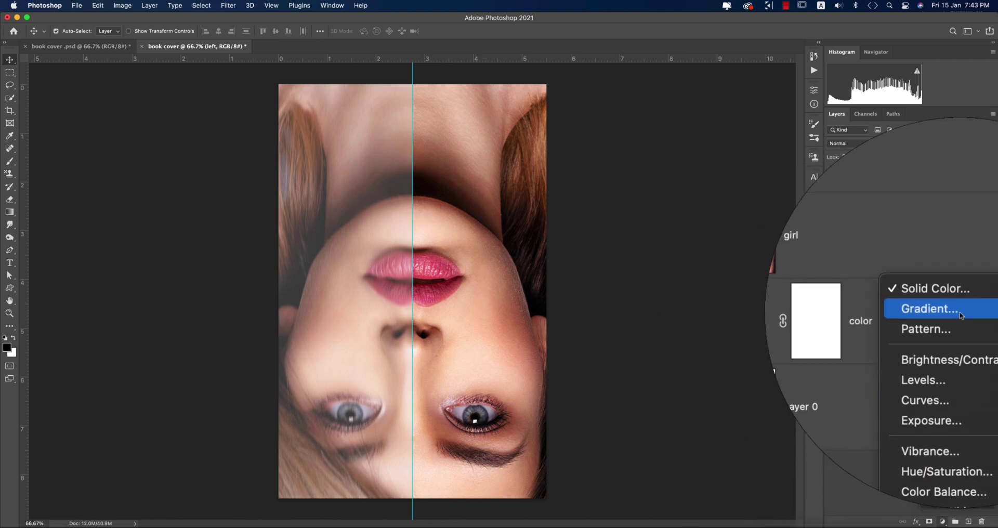
pyautogui.click(943, 310)
pyautogui.click(740, 163)
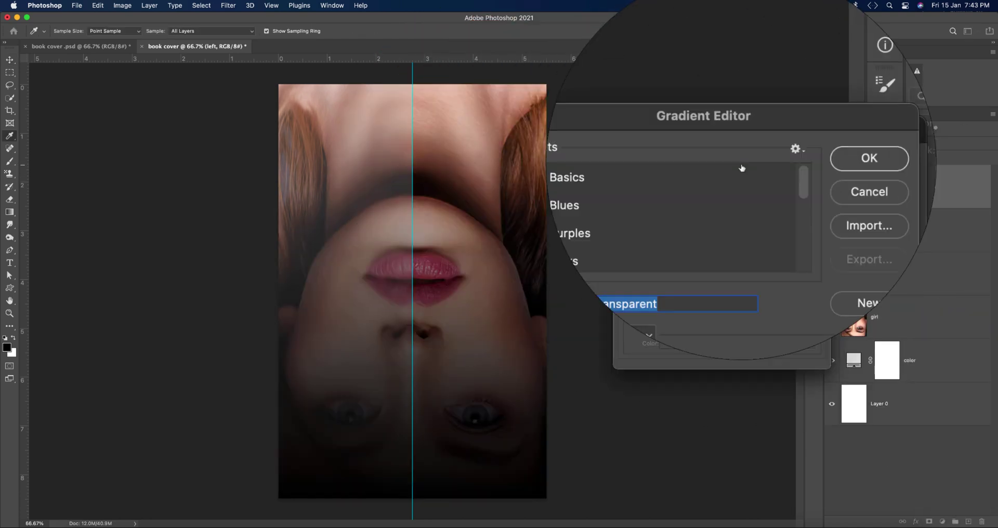
pyautogui.click(630, 173)
pyautogui.click(709, 189)
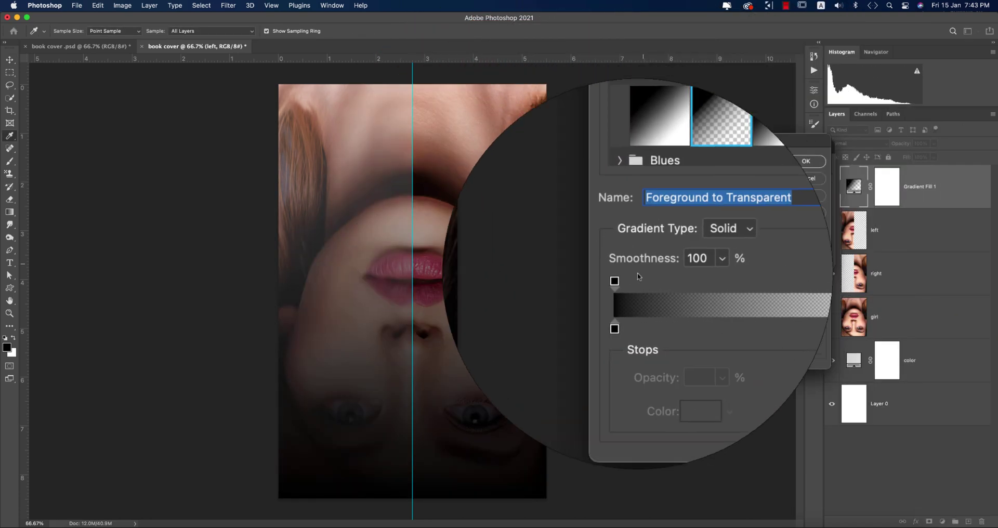
# - Set the gradient's stop colour, reverse the 90° gradient, and apply it
pyautogui.click(625, 302)
pyautogui.click(669, 341)
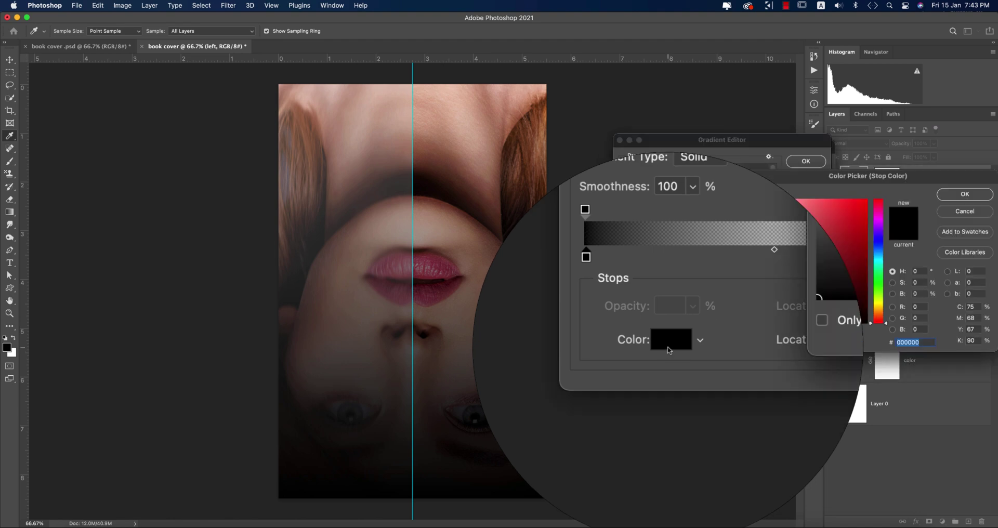
pyautogui.click(965, 193)
pyautogui.click(806, 163)
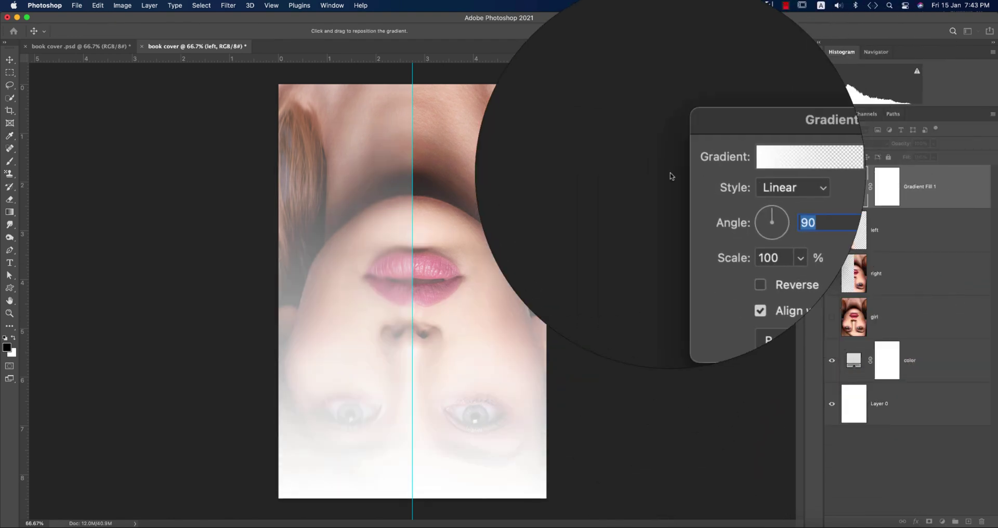
pyautogui.click(716, 230)
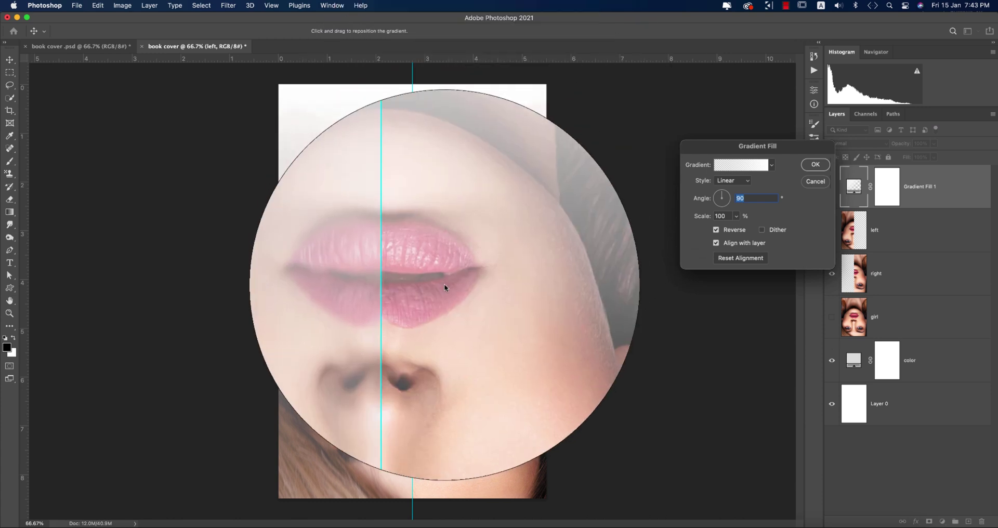
pyautogui.click(815, 164)
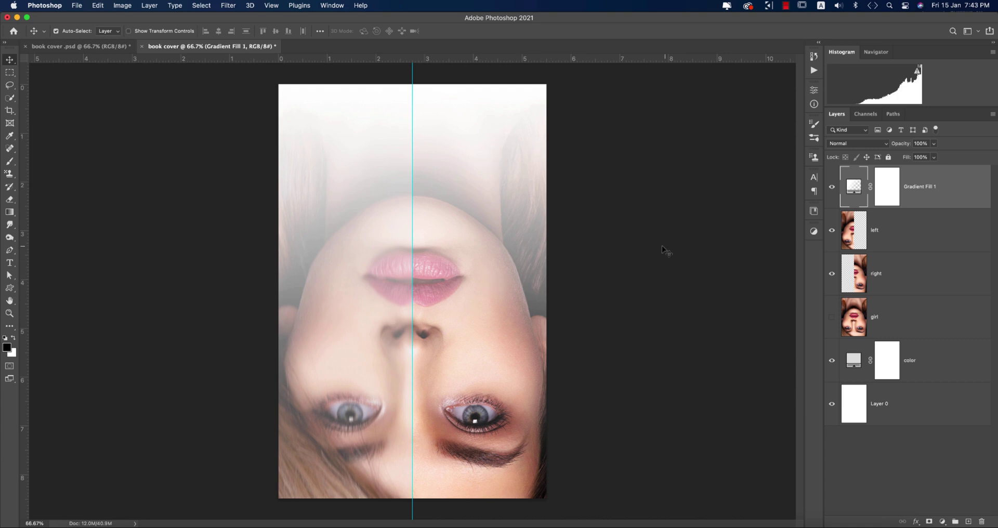
# - Toggle the 'right' layer's visibility to compare, then select it
pyautogui.click(832, 274)
pyautogui.click(832, 274)
pyautogui.click(910, 284)
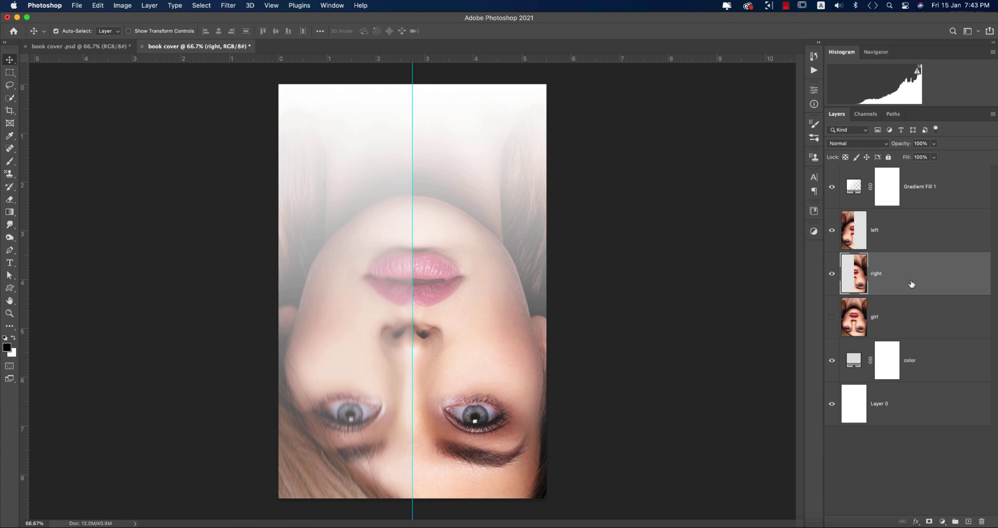
# - Camera Raw the 'right' half: Temperature +8, Tint +9, Exposure +0.25, Contrast +2
pyautogui.click(226, 6)
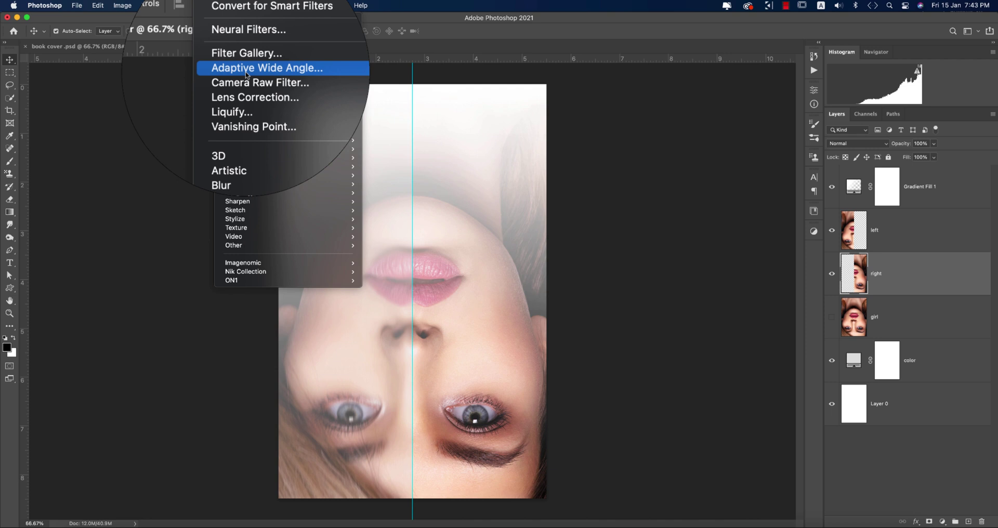
pyautogui.click(248, 83)
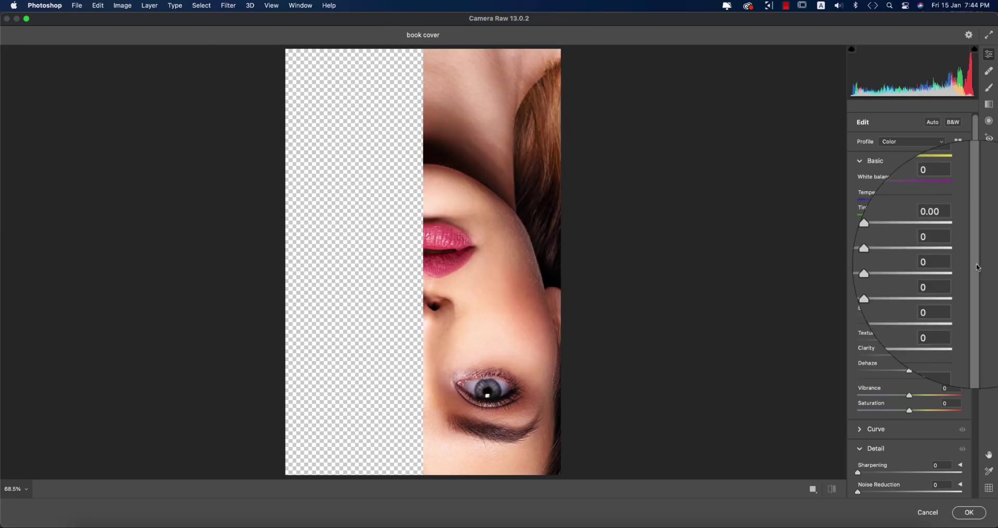
pyautogui.moveTo(909, 199); pyautogui.dragTo(914, 260)
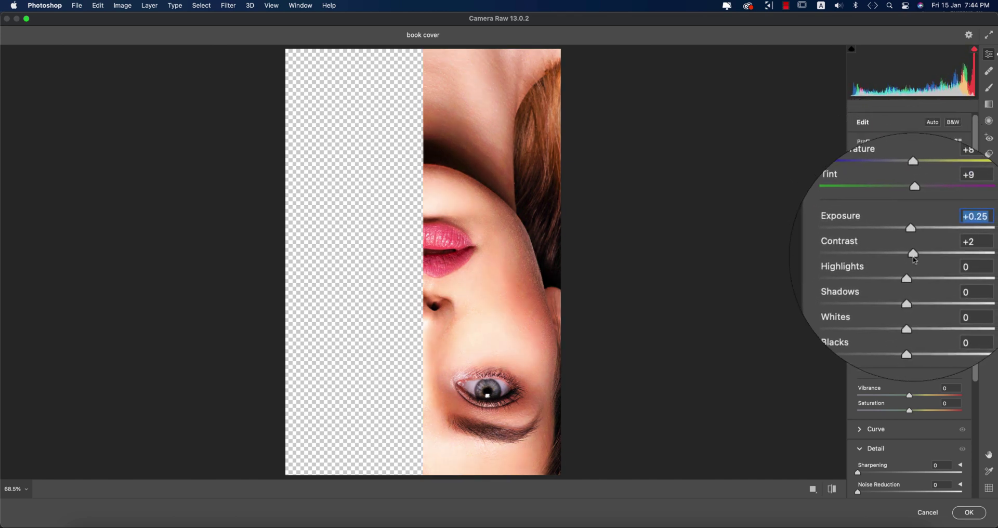
pyautogui.click(969, 512)
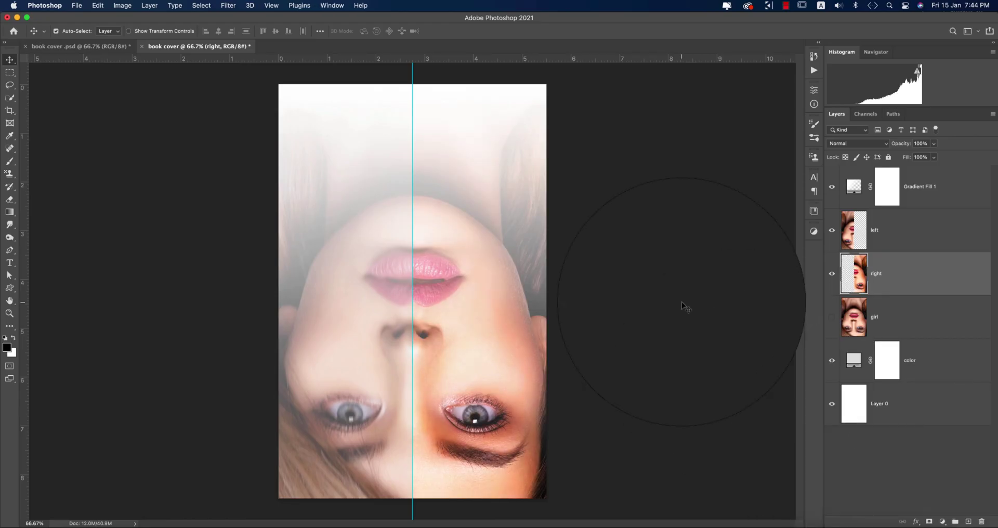
pyautogui.click(832, 274)
pyautogui.click(832, 274)
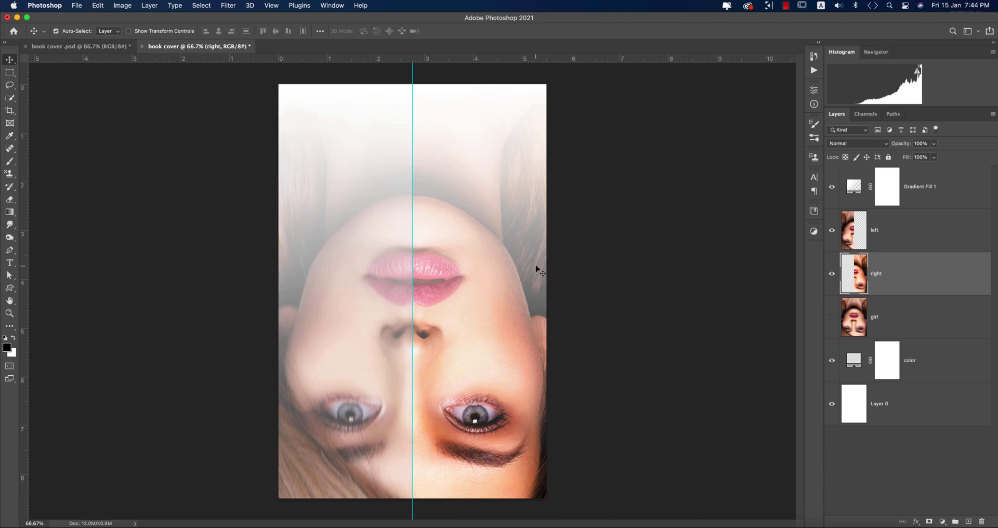
# - Start a text layer above Gradient Fill 1 near the top, coloured 1d1d1d at 38 pt
pyautogui.click(832, 231)
pyautogui.click(832, 231)
pyautogui.click(922, 234)
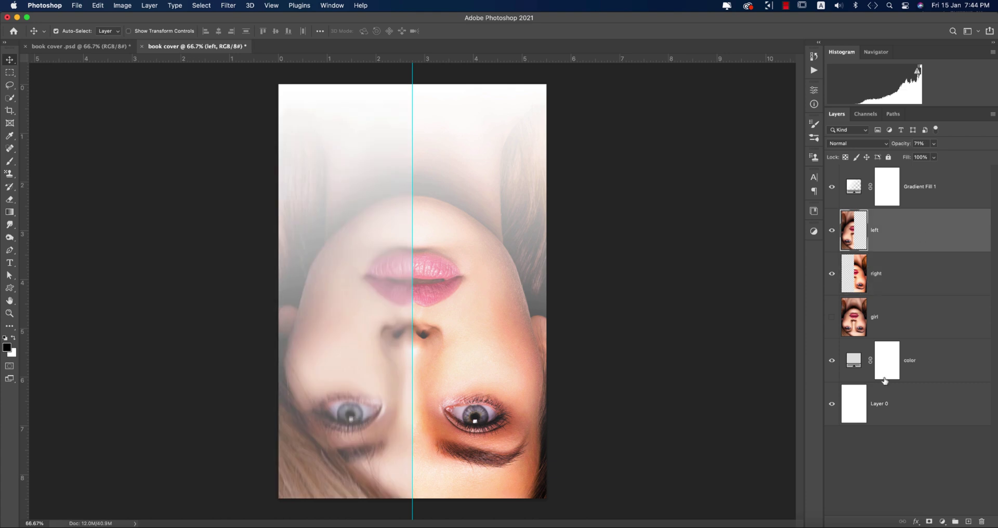
pyautogui.click(949, 180)
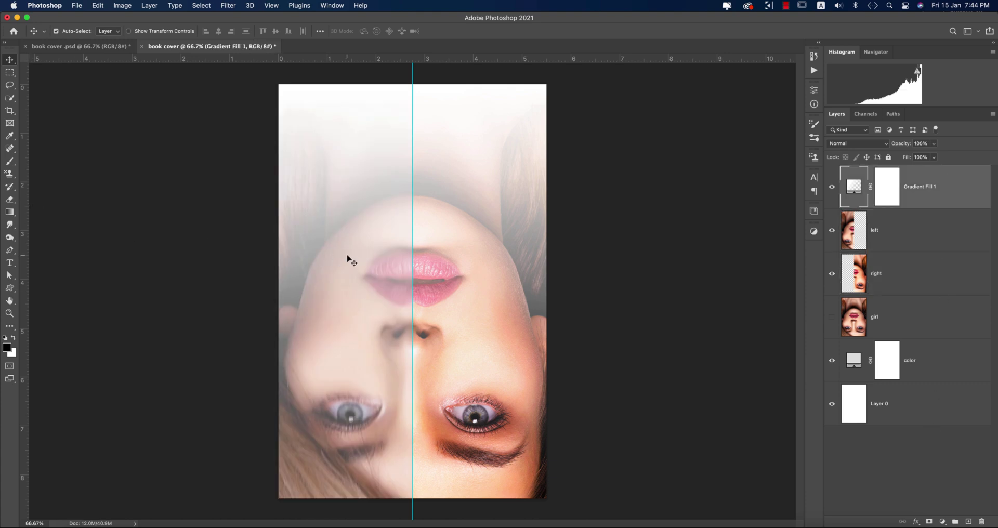
pyautogui.press('t')
pyautogui.click(360, 166)
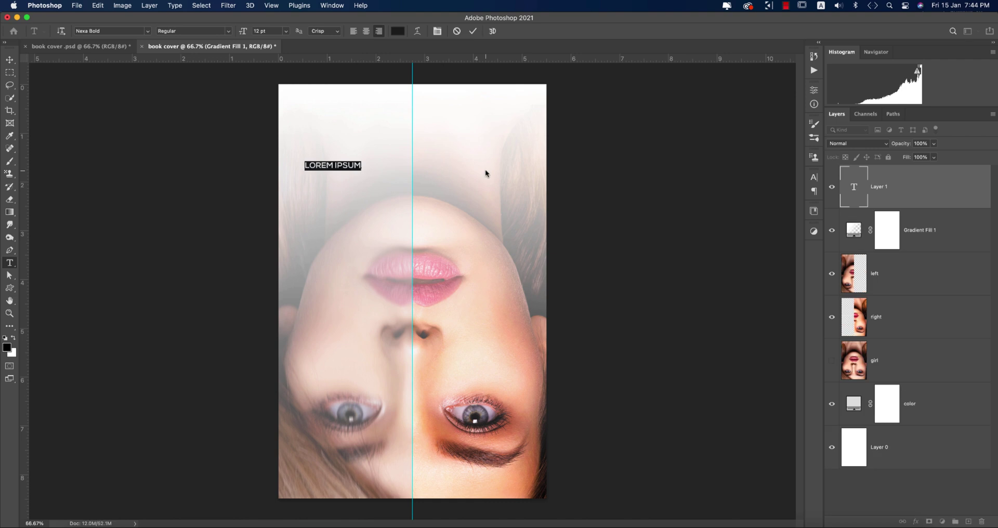
pyautogui.click(398, 31)
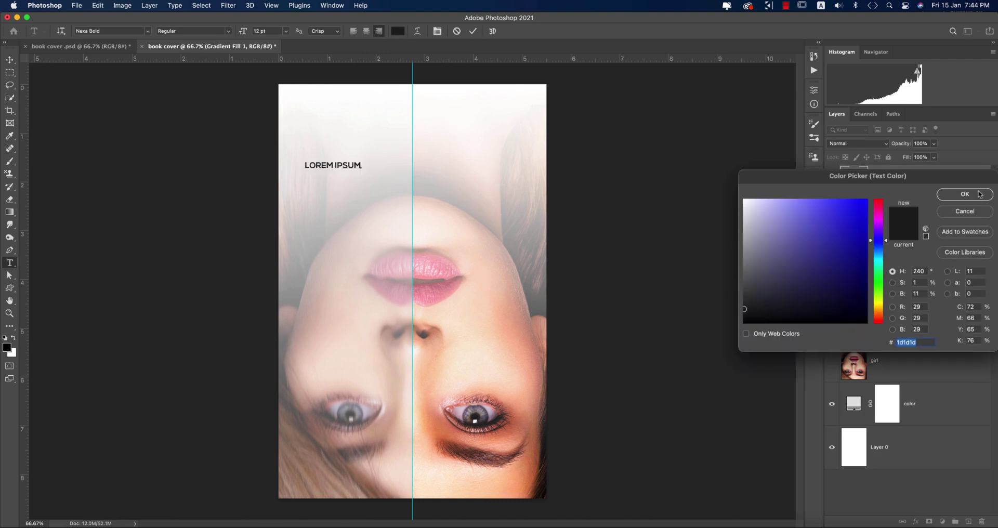
pyautogui.moveTo(896, 343); pyautogui.dragTo(923, 244)
pyautogui.click(949, 202)
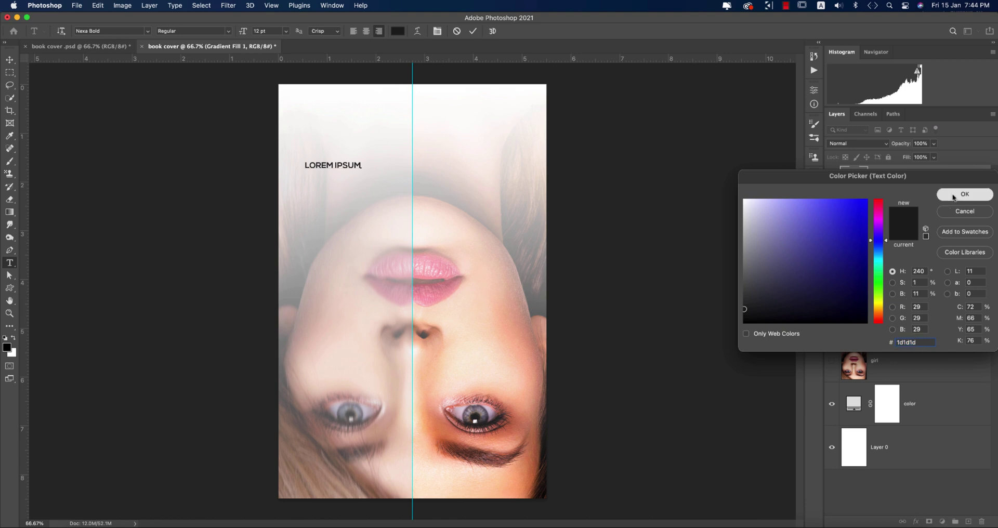
pyautogui.moveTo(244, 31); pyautogui.dragTo(259, 31)
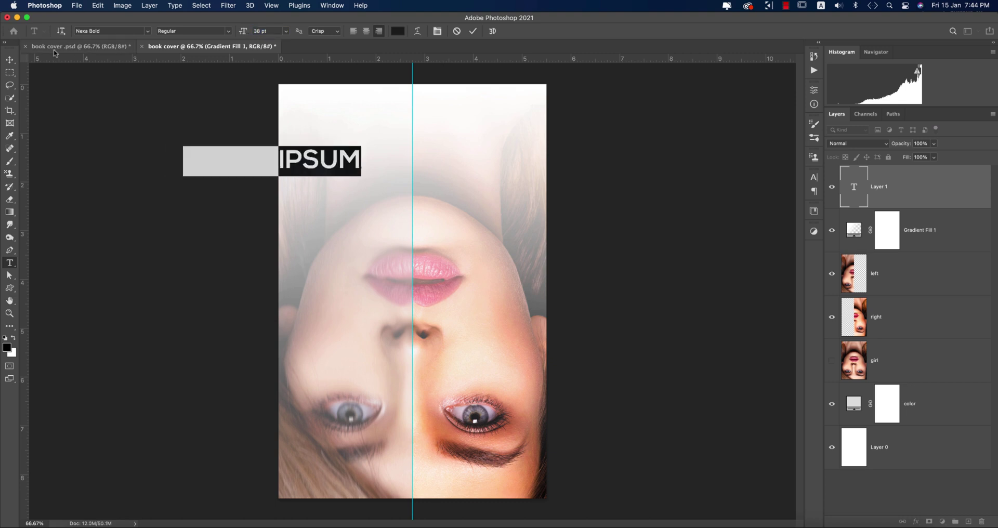
# - Move the text onto the upper cover and retype it as THE MIRROR
pyautogui.click(9, 60)
pyautogui.moveTo(322, 166); pyautogui.dragTo(463, 176)
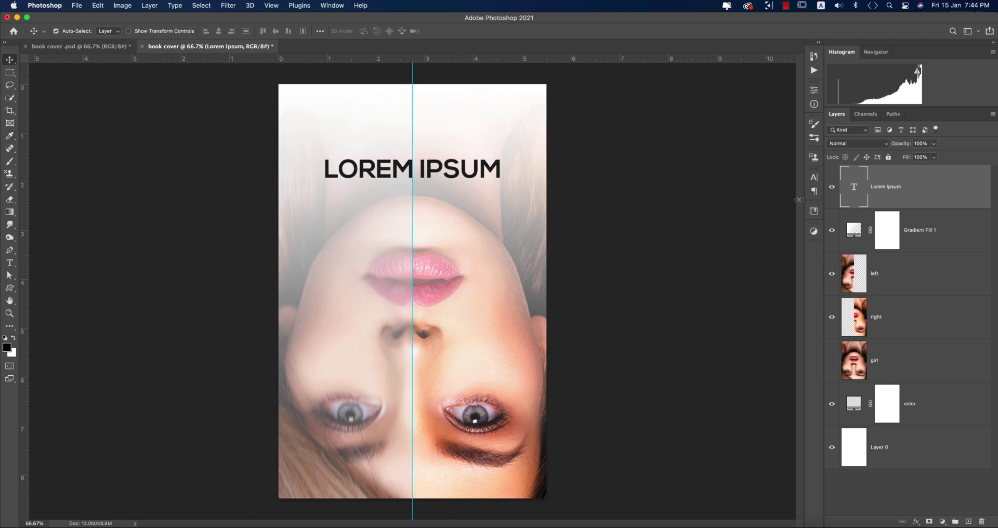
pyautogui.doubleClick(853, 188)
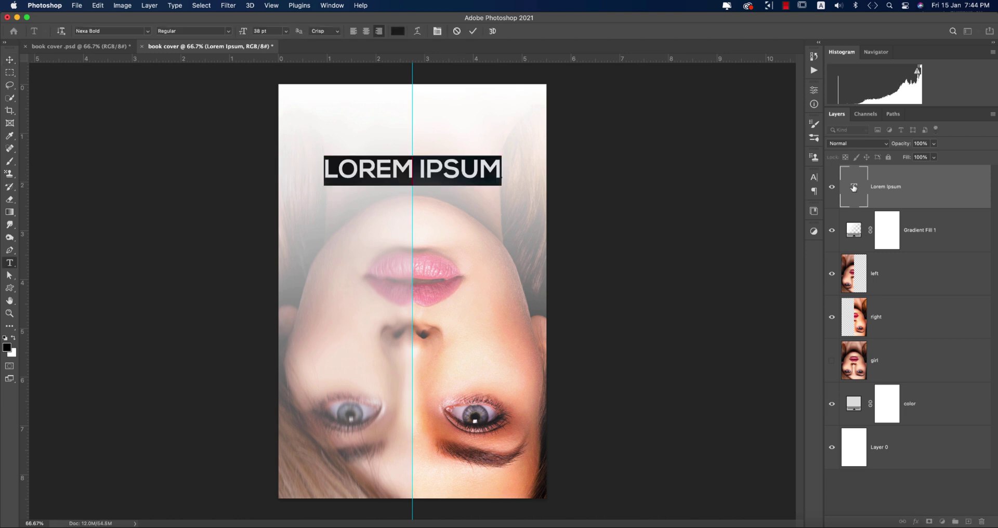
pyautogui.write('THE MIRROE')
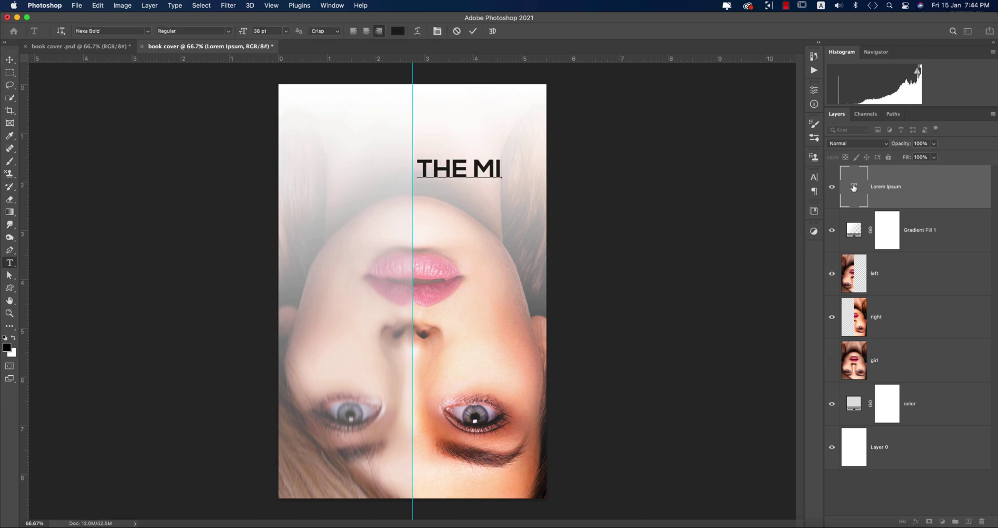
pyautogui.press('BackSpace')
pyautogui.write('RROR')
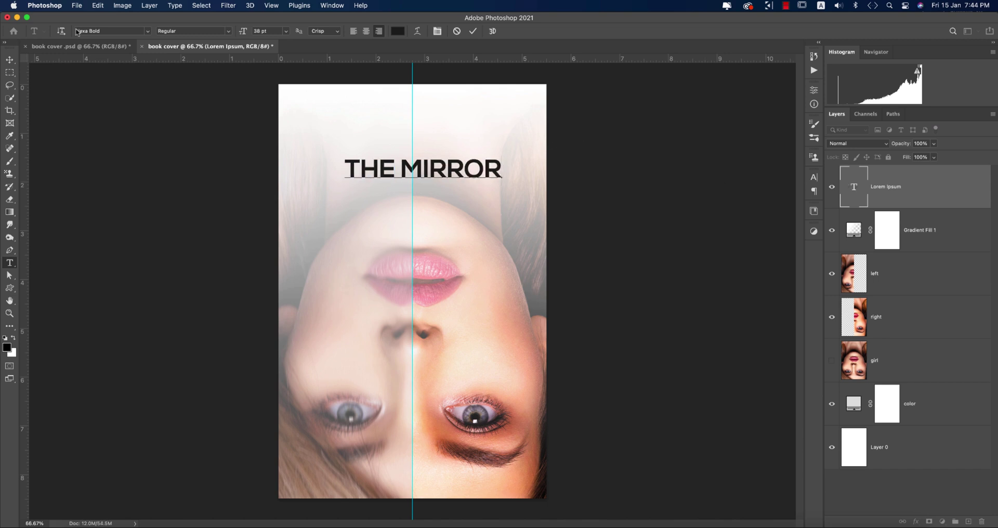
pyautogui.click(10, 60)
pyautogui.press('super+a')
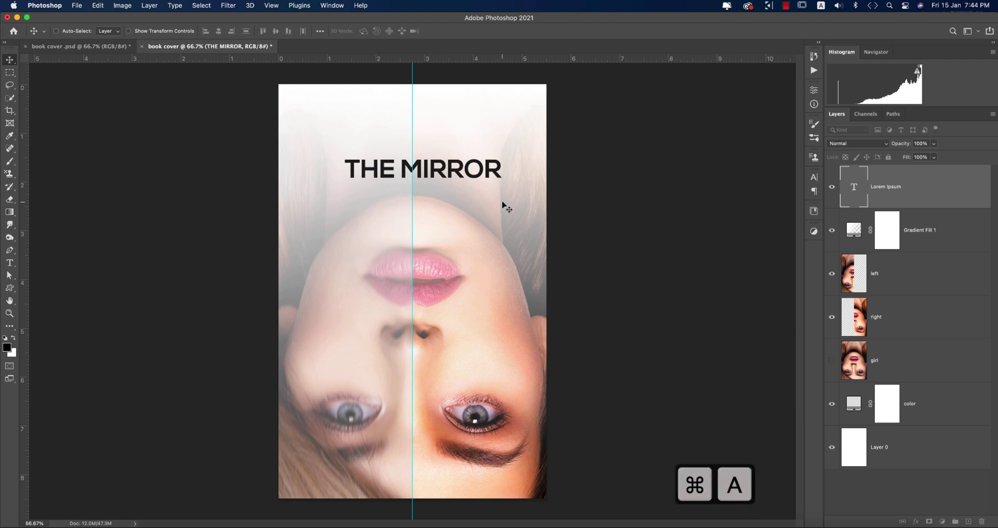
# - Duplicate the title, centre it horizontally, and rotate the copy 180°
pyautogui.press('super+j')
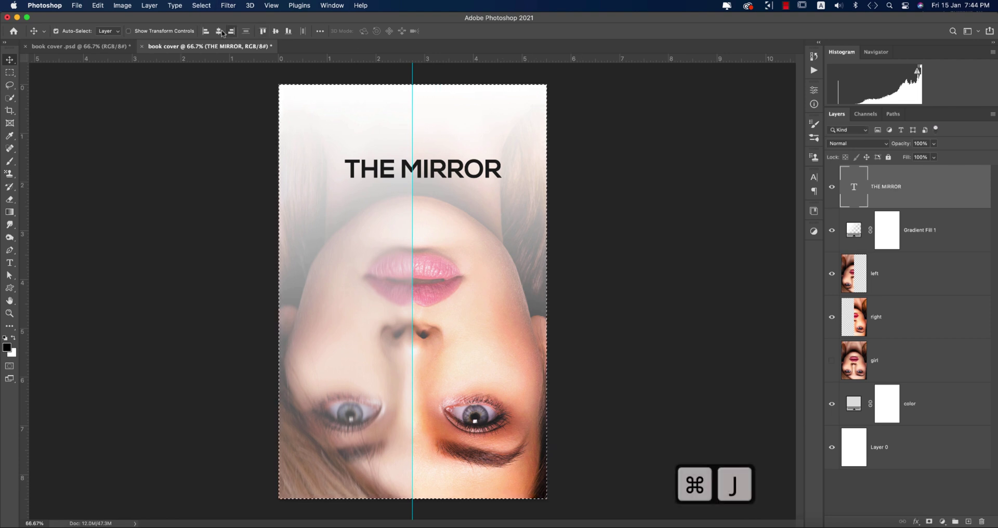
pyautogui.click(219, 30)
pyautogui.press('super+t')
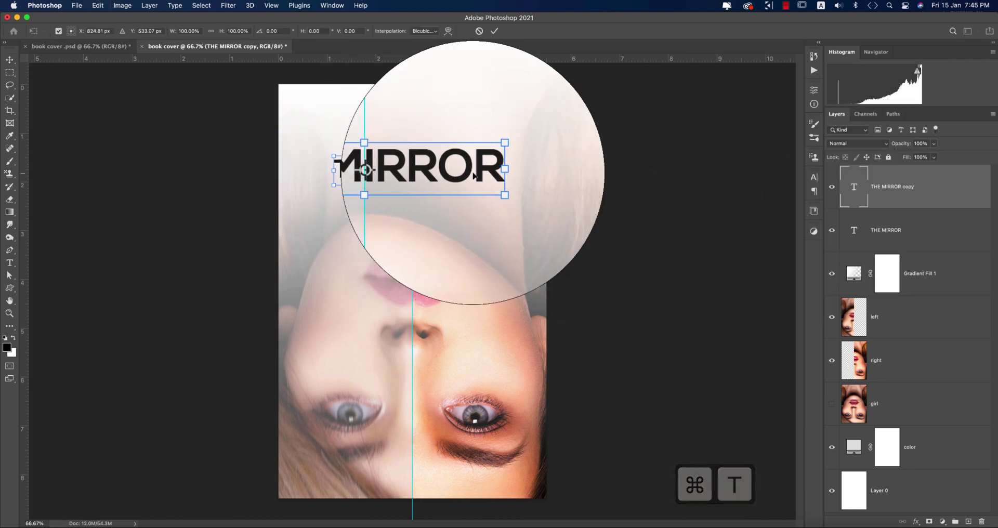
pyautogui.rightClick(474, 177)
pyautogui.click(492, 330)
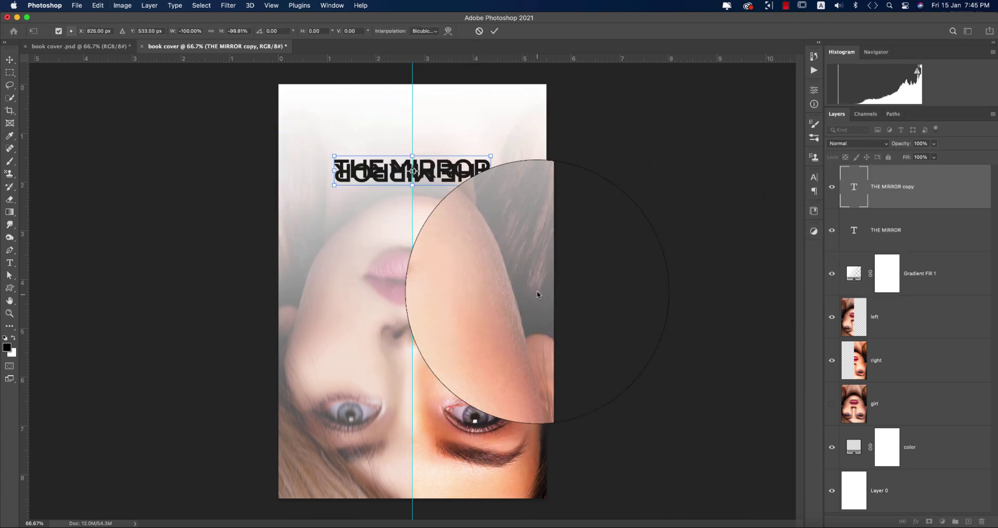
pyautogui.rightClick(471, 175)
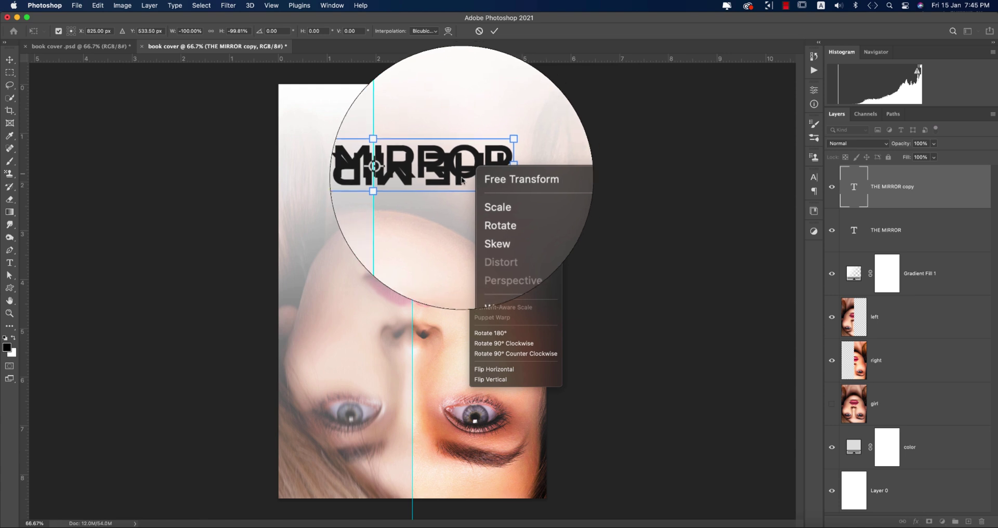
pyautogui.click(461, 180)
# - Move the upside-down copy just below THE MIRROR and flip it horizontally
pyautogui.moveTo(457, 159); pyautogui.dragTo(456, 195)
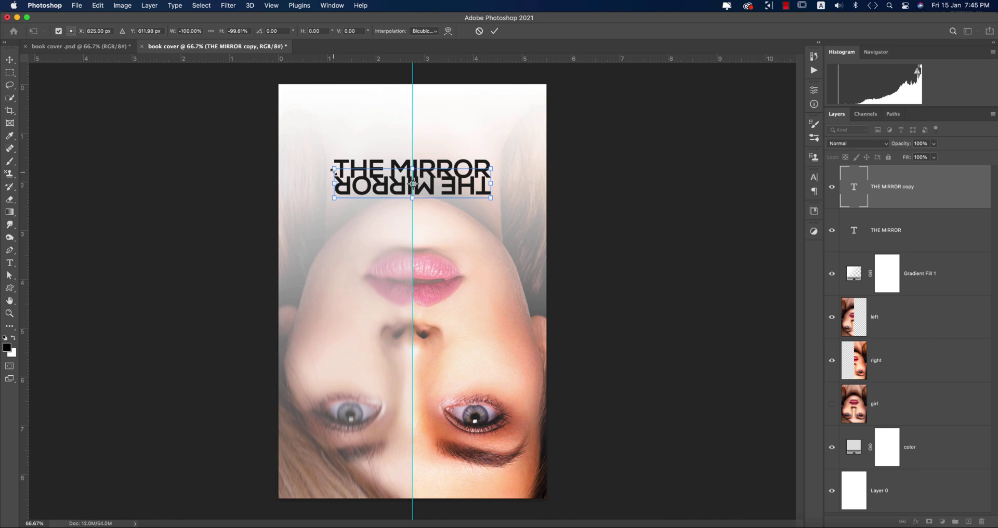
pyautogui.rightClick(473, 194)
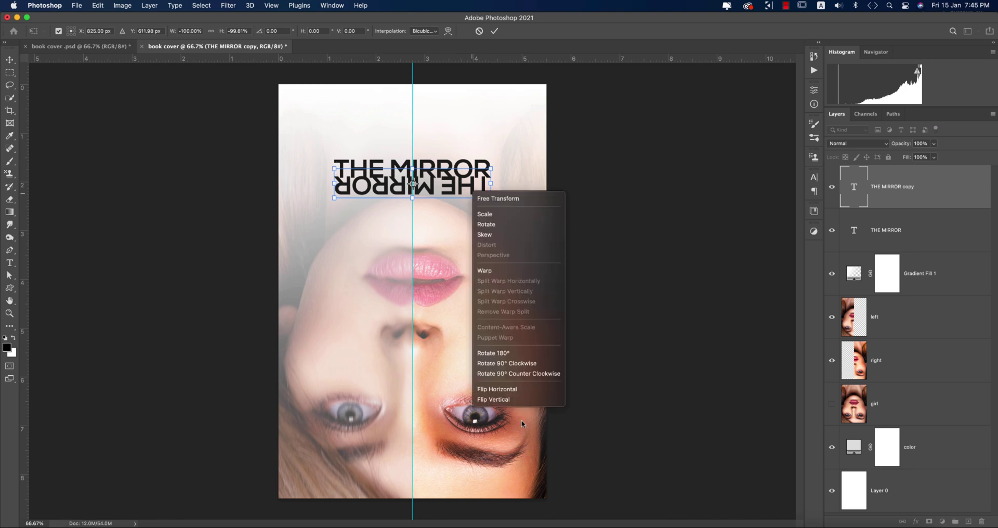
pyautogui.click(520, 389)
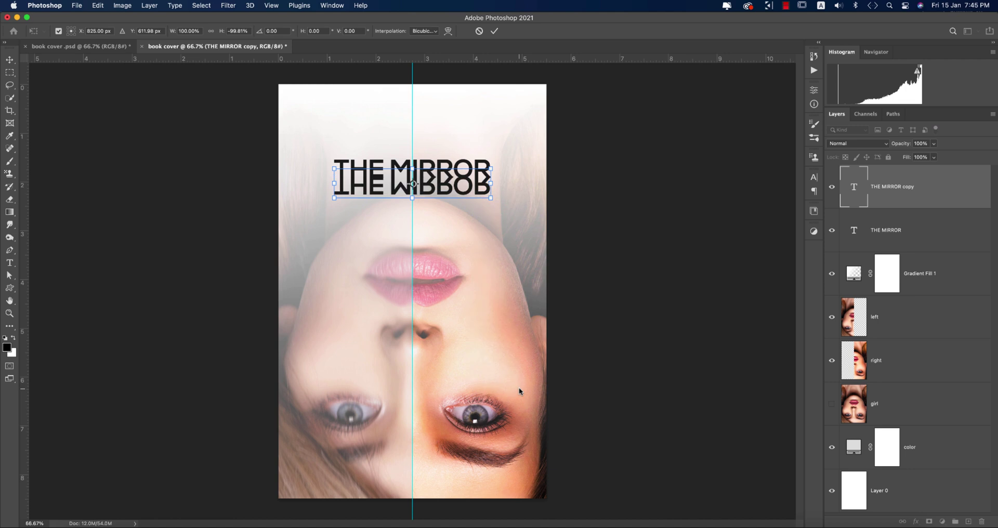
pyautogui.click(494, 32)
pyautogui.click(477, 192)
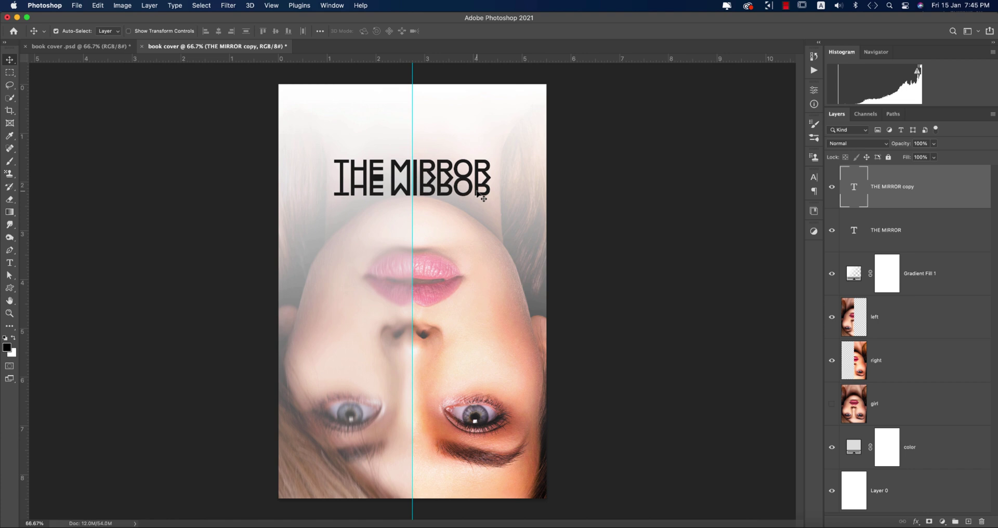
# - Rename the upright title layer 'up' and the reflected title layer 'down'
pyautogui.click(833, 232)
pyautogui.click(834, 231)
pyautogui.click(833, 189)
pyautogui.click(833, 188)
pyautogui.doubleClick(891, 229)
pyautogui.write('up')
pyautogui.press('Return')
pyautogui.doubleClick(894, 188)
pyautogui.write('down')
pyautogui.click(832, 188)
pyautogui.click(832, 189)
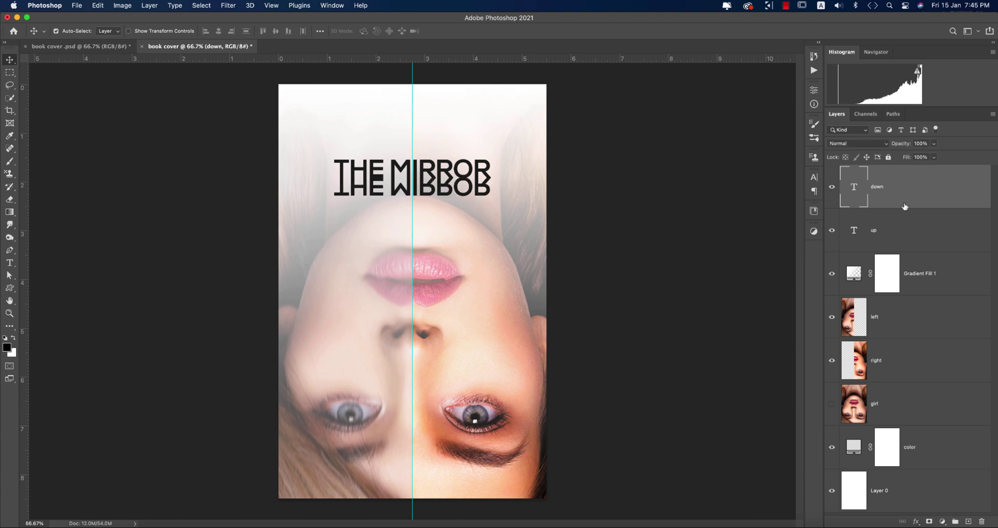
# - Colour the reflected title bright red ff2b42, starting from the lips' sampled pink
pyautogui.click(814, 178)
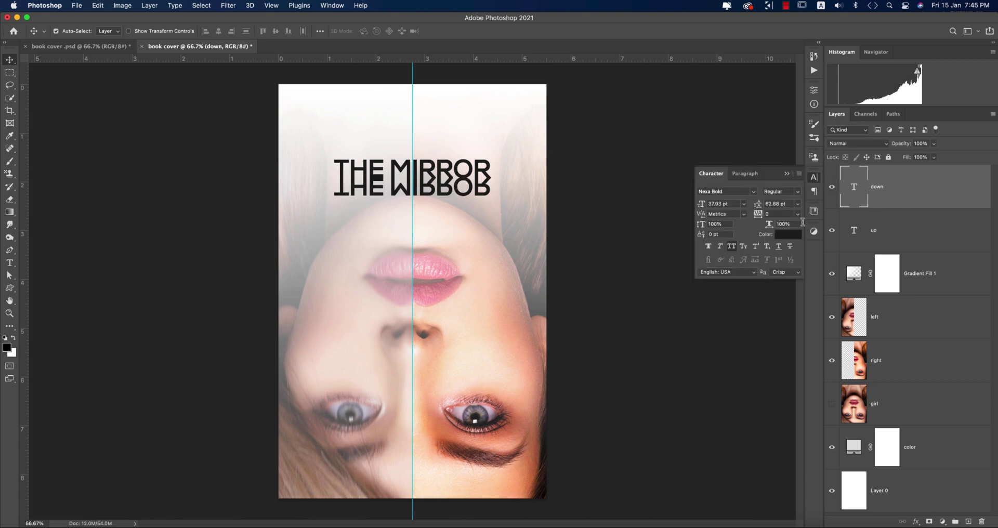
pyautogui.click(795, 235)
pyautogui.click(445, 289)
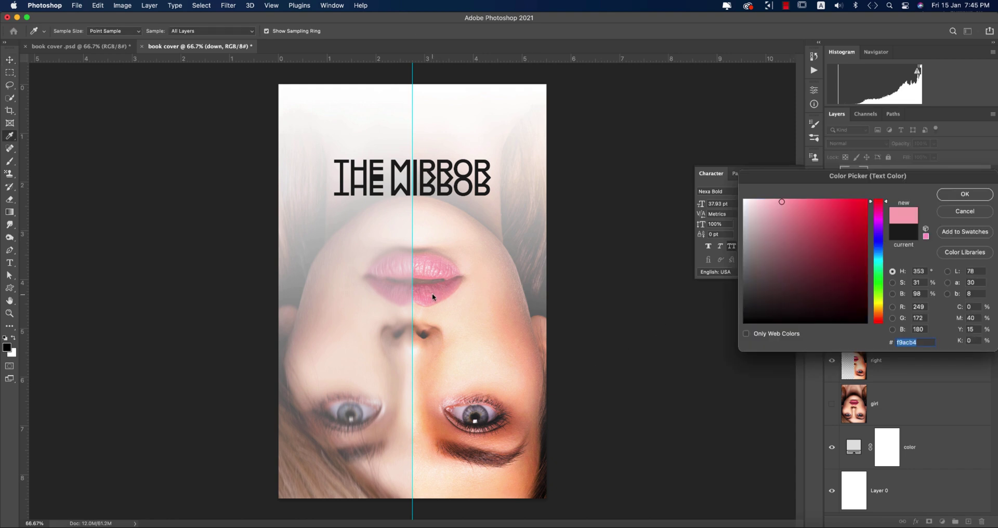
pyautogui.click(497, 295)
pyautogui.moveTo(814, 205); pyautogui.dragTo(838, 190)
pyautogui.click(964, 194)
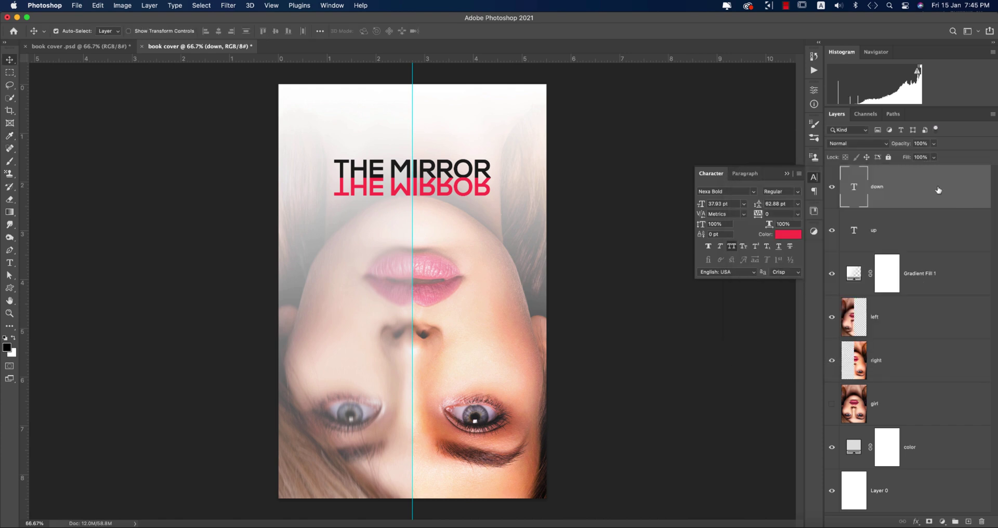
pyautogui.click(787, 174)
pyautogui.click(861, 233)
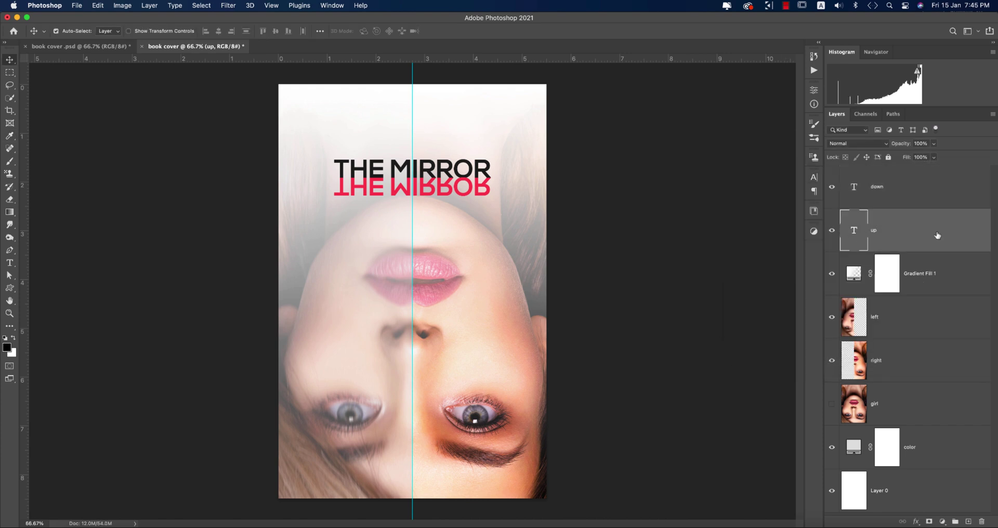
# - Apply a smart Motion Blur of 33 pixels at 0° to the up title
pyautogui.click(228, 5)
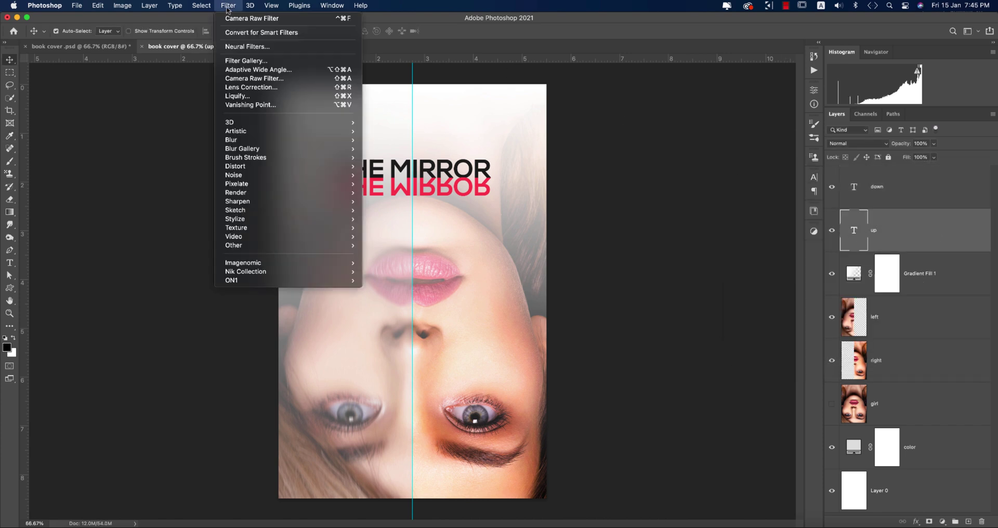
pyautogui.moveTo(289, 134)
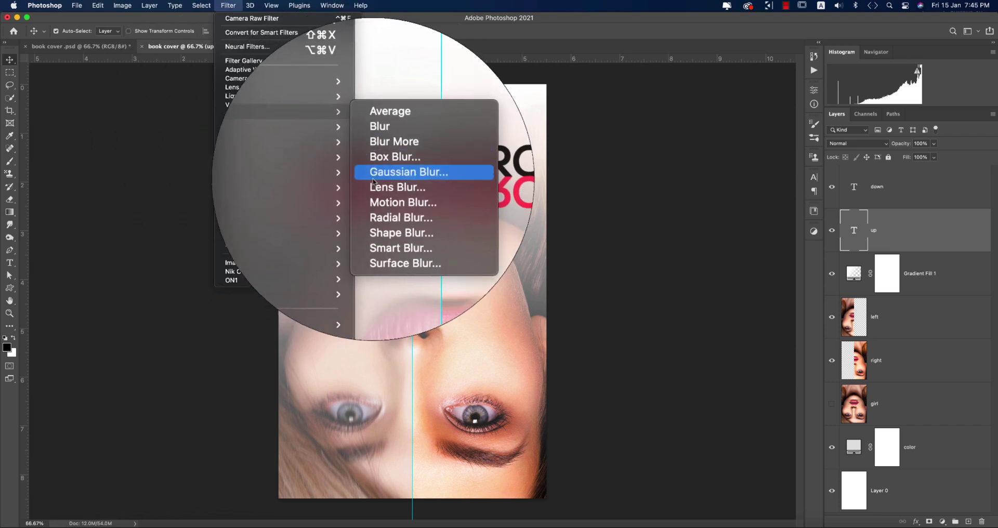
pyautogui.click(388, 202)
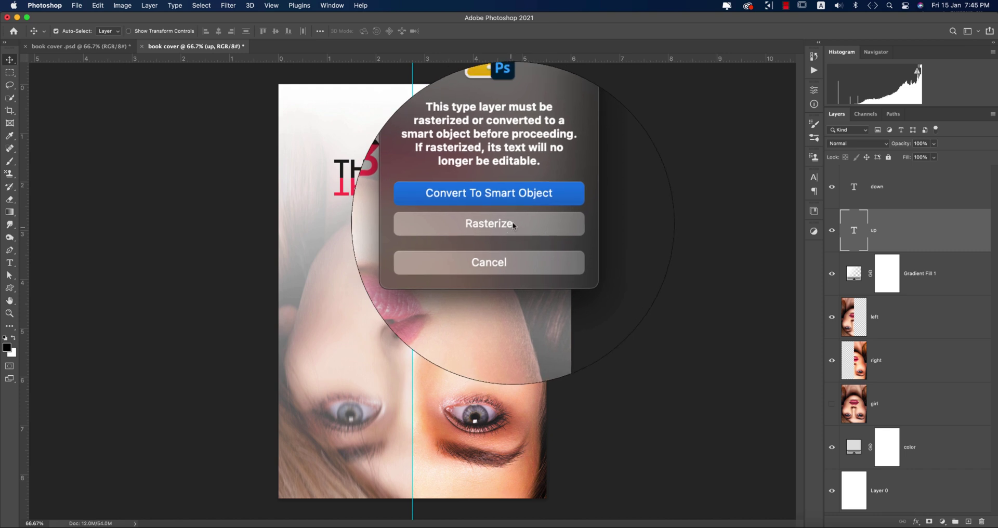
pyautogui.click(520, 206)
pyautogui.moveTo(544, 287); pyautogui.dragTo(548, 287)
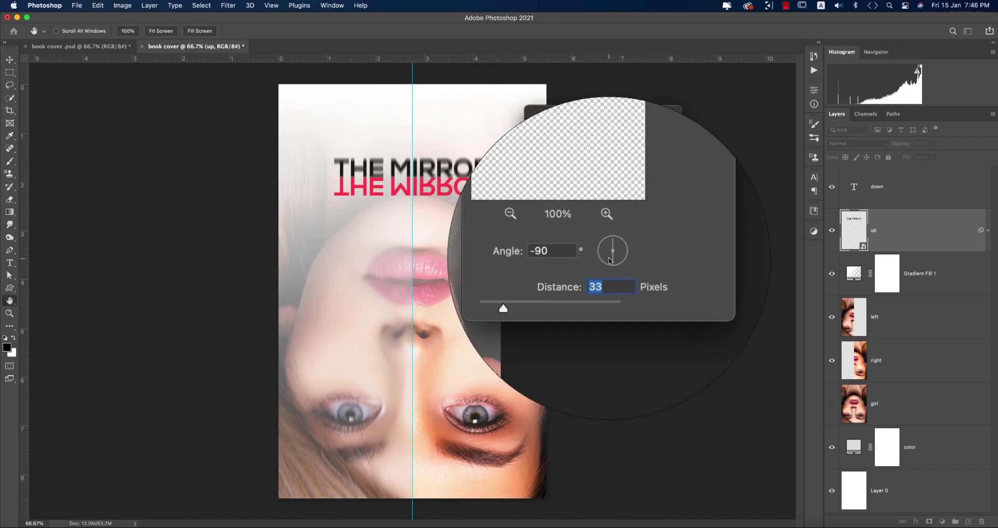
pyautogui.click(613, 262)
pyautogui.moveTo(614, 263); pyautogui.dragTo(628, 256)
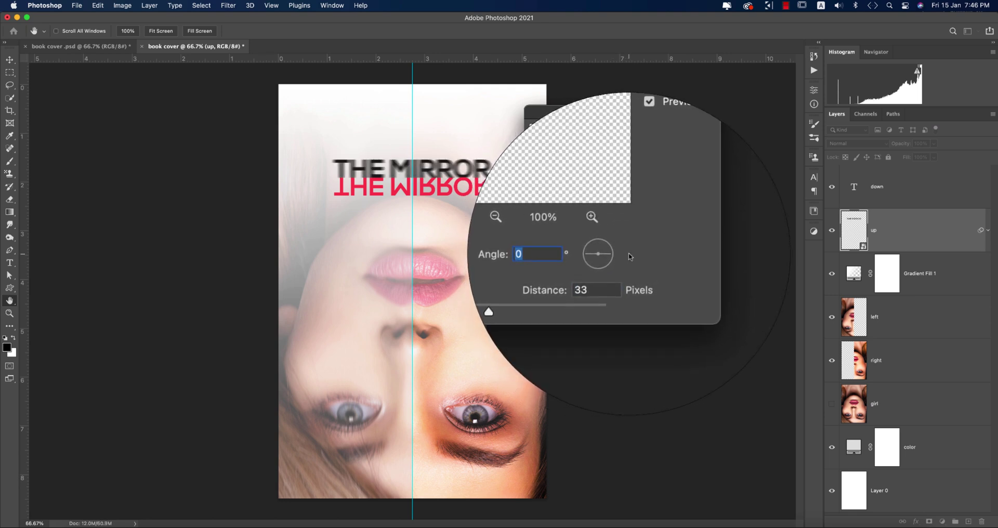
pyautogui.click(652, 130)
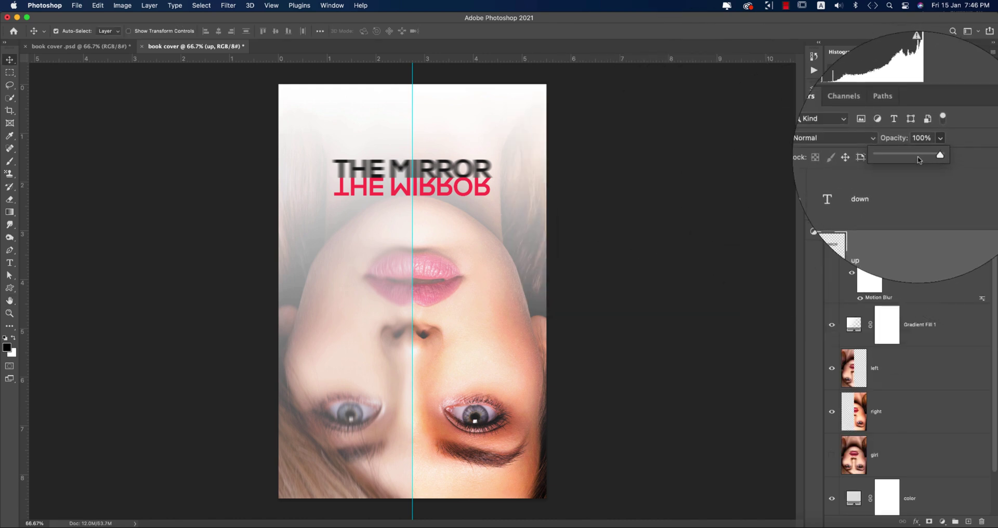
# - Fade the blurred up title to 65% opacity
pyautogui.moveTo(936, 140); pyautogui.dragTo(897, 169)
pyautogui.click(660, 263)
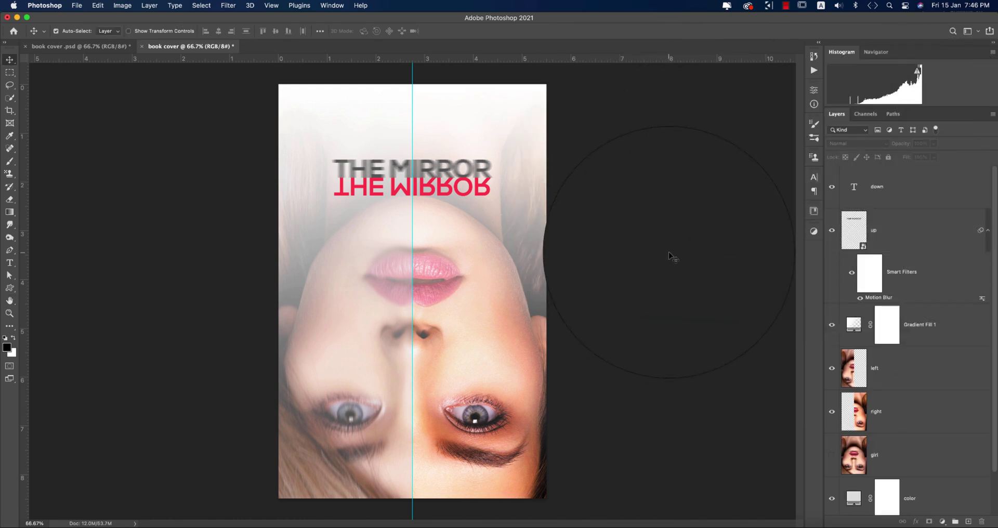
pyautogui.click(9, 262)
# - Type the author credit in capitals, drag it beneath the red title, and select its font size
pyautogui.click(389, 223)
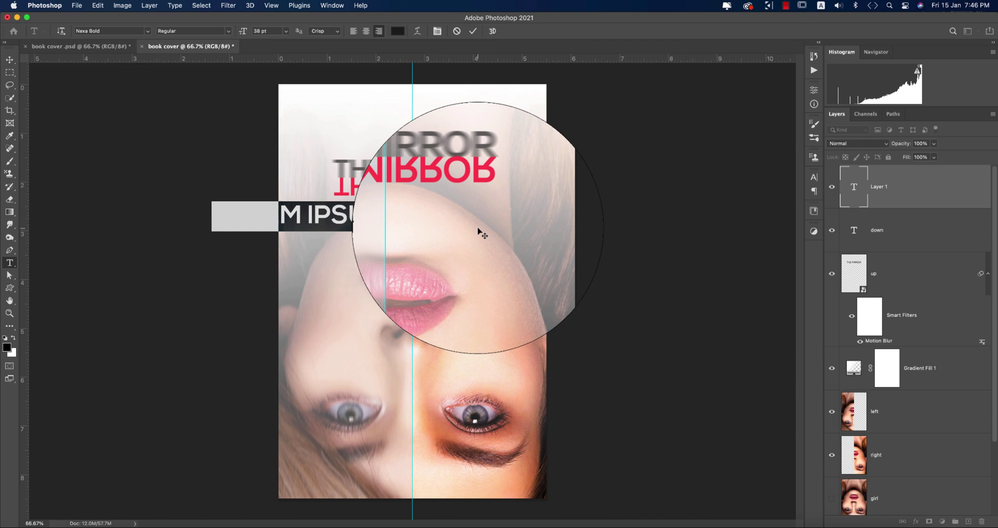
pyautogui.write('BY')
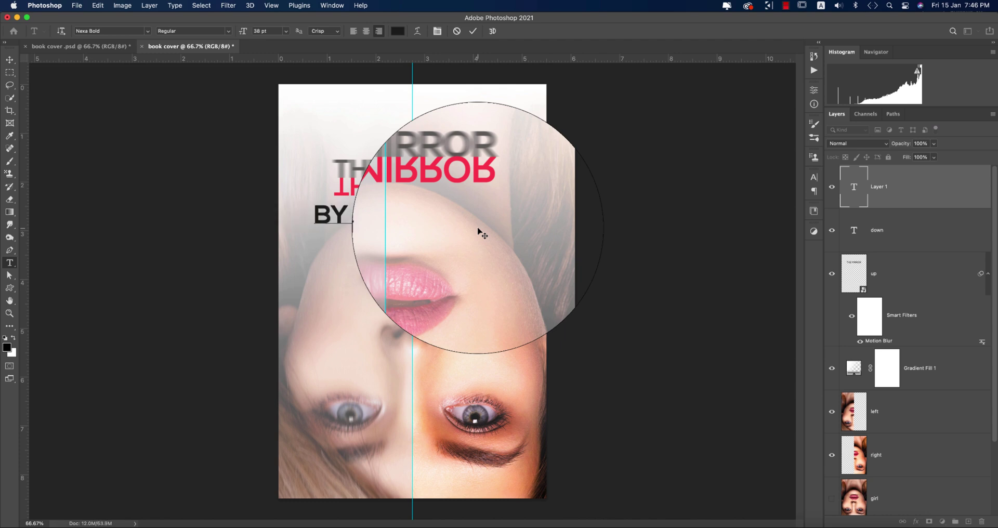
pyautogui.write(' ASM ARIF')
pyautogui.click(10, 59)
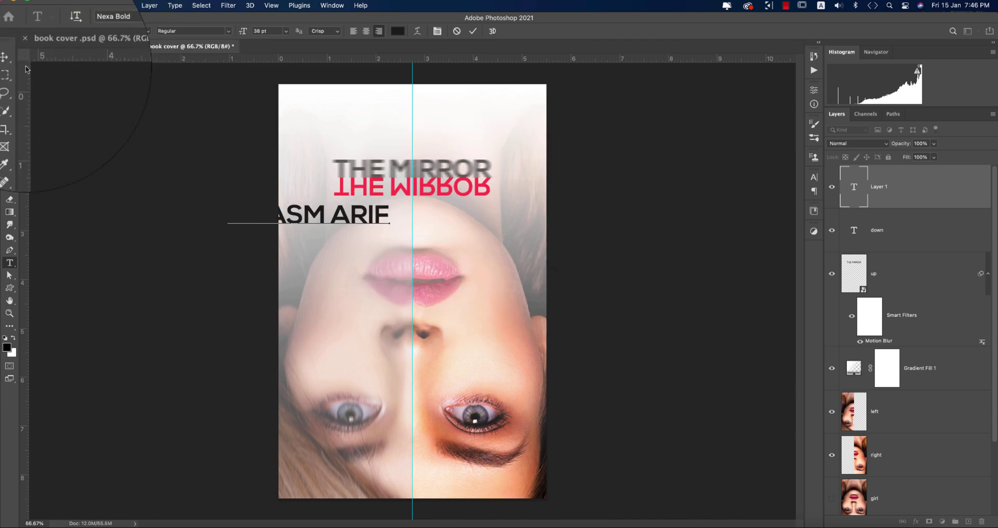
pyautogui.moveTo(377, 223); pyautogui.dragTo(479, 223)
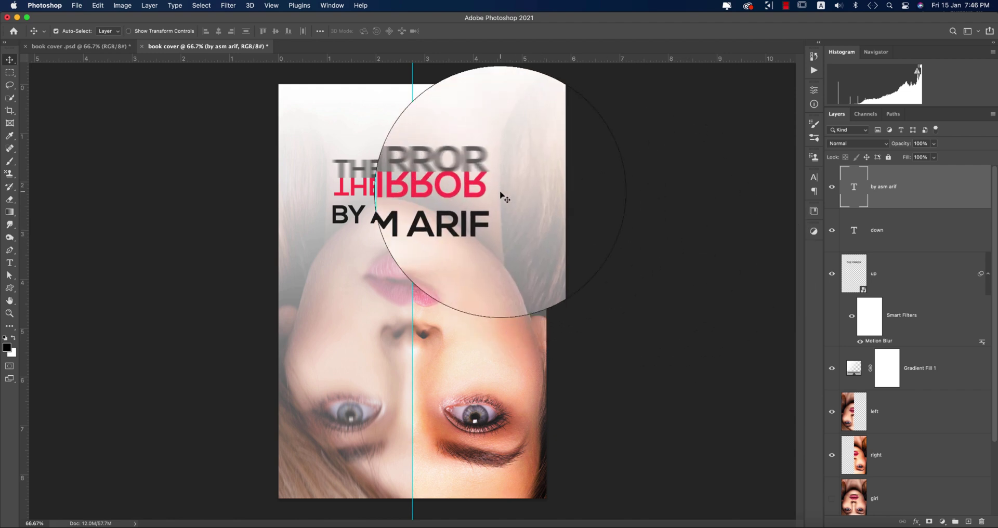
pyautogui.click(814, 178)
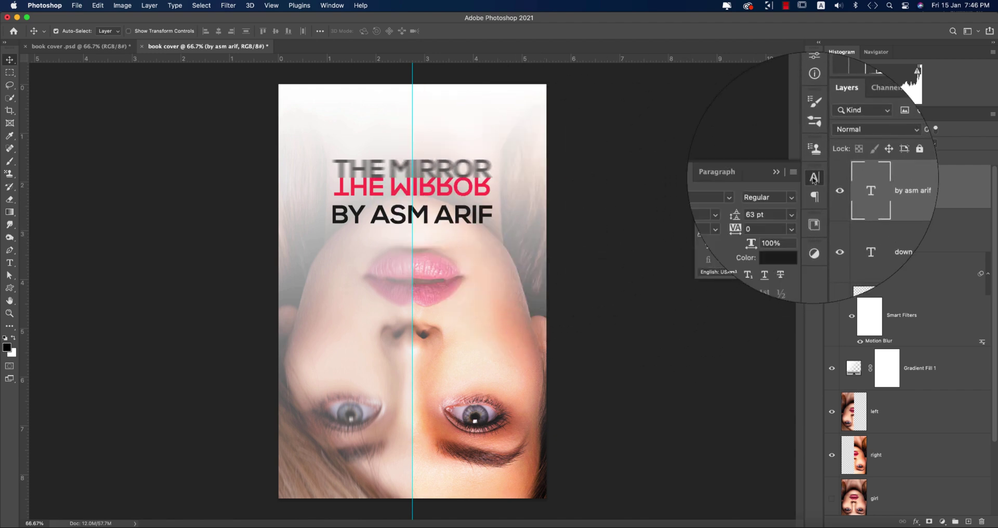
pyautogui.click(728, 203)
pyautogui.click(730, 203)
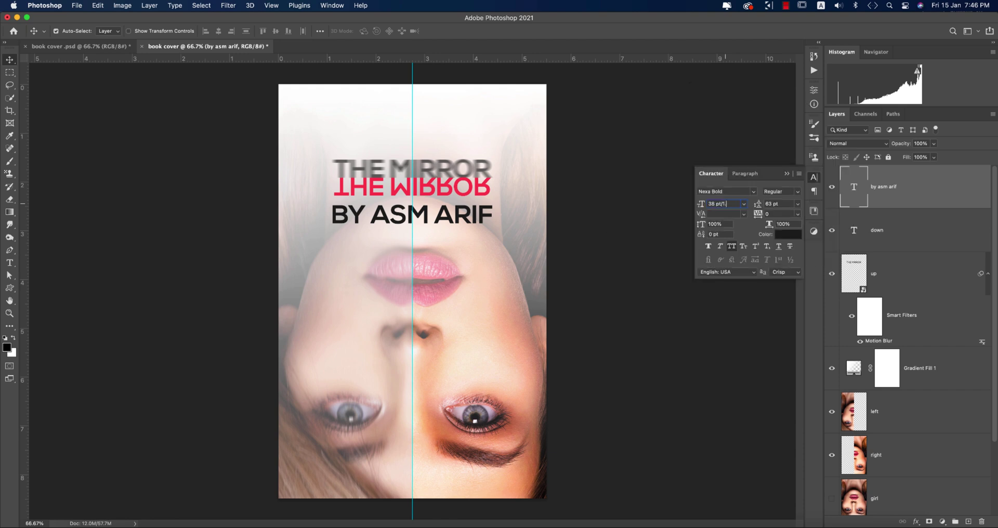
# - Shrink the credit to 14.84 pt by dividing twice by 1.6, and centre it under the title
pyautogui.press('Return')
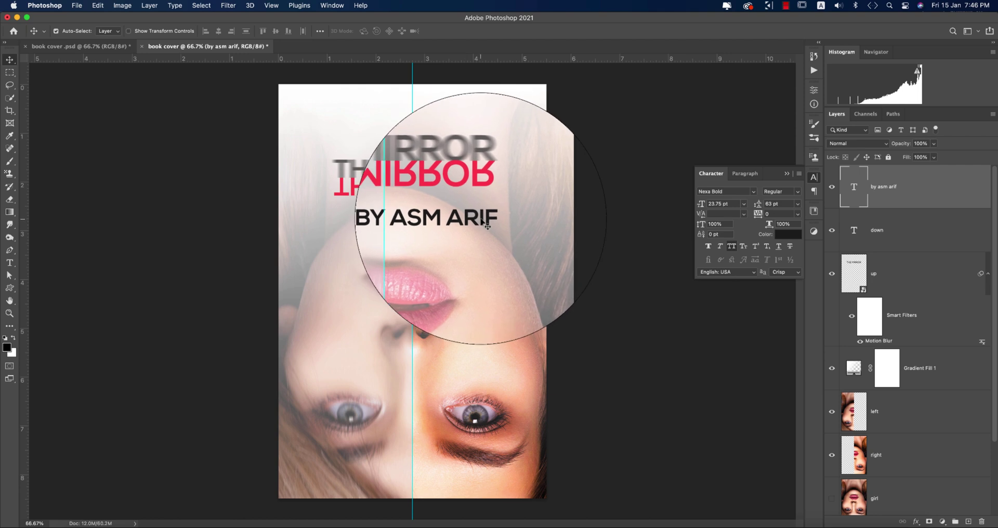
pyautogui.click(788, 175)
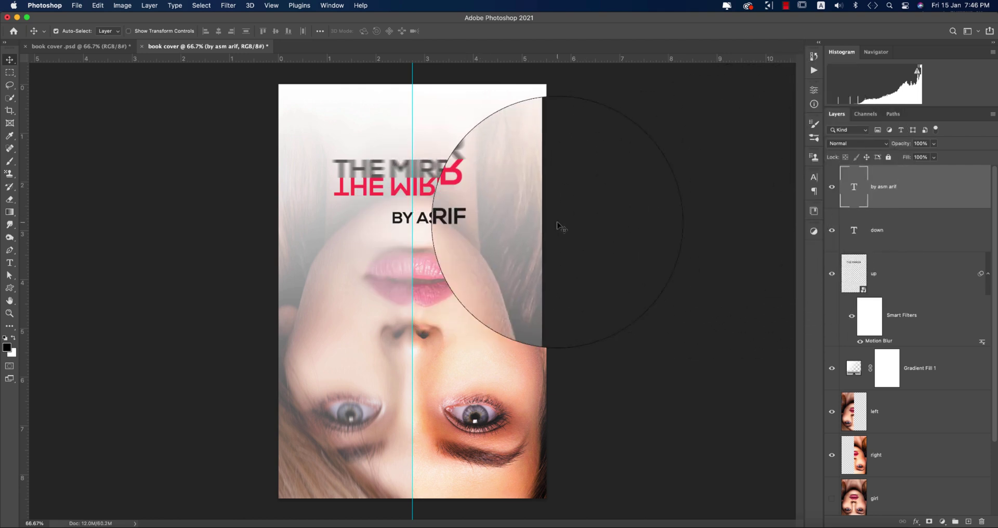
pyautogui.click(814, 178)
pyautogui.click(732, 203)
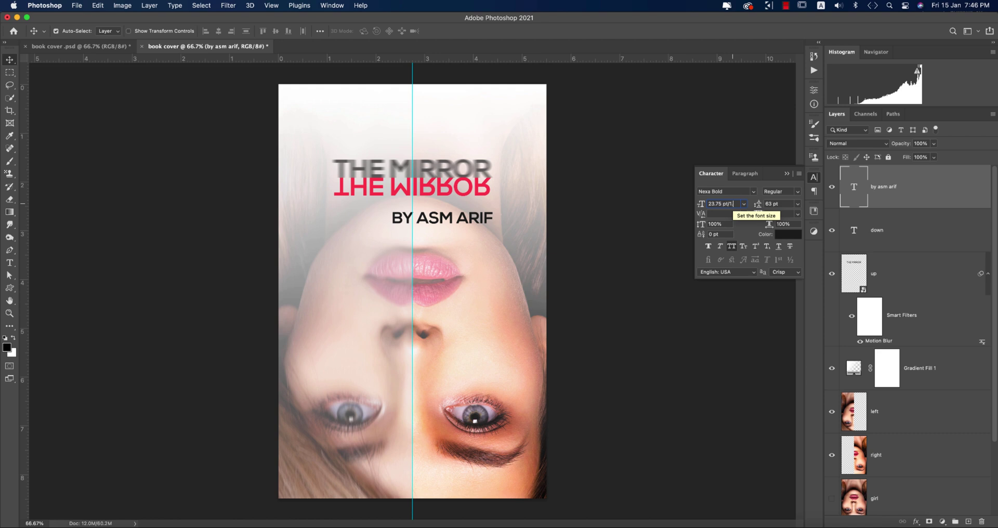
pyautogui.write('/1.6')
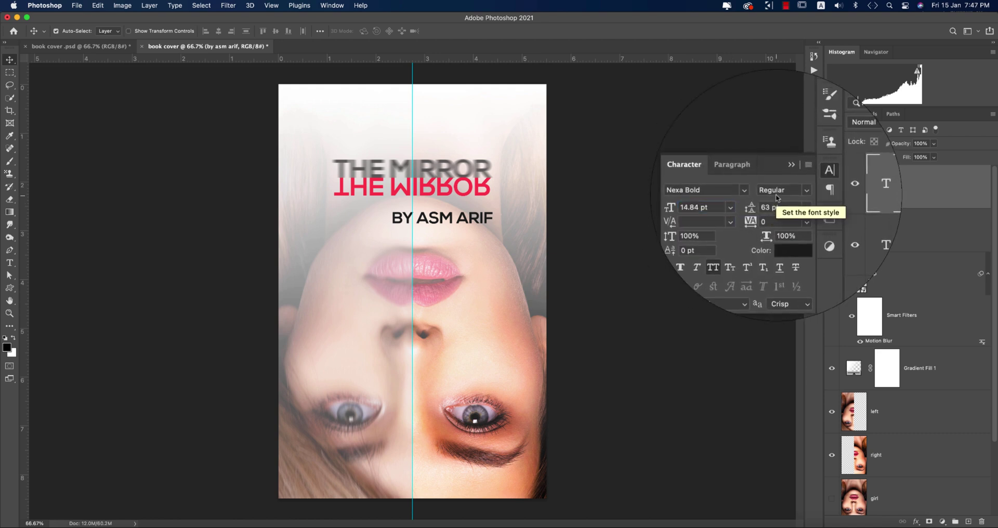
pyautogui.press('Return')
pyautogui.click(541, 192)
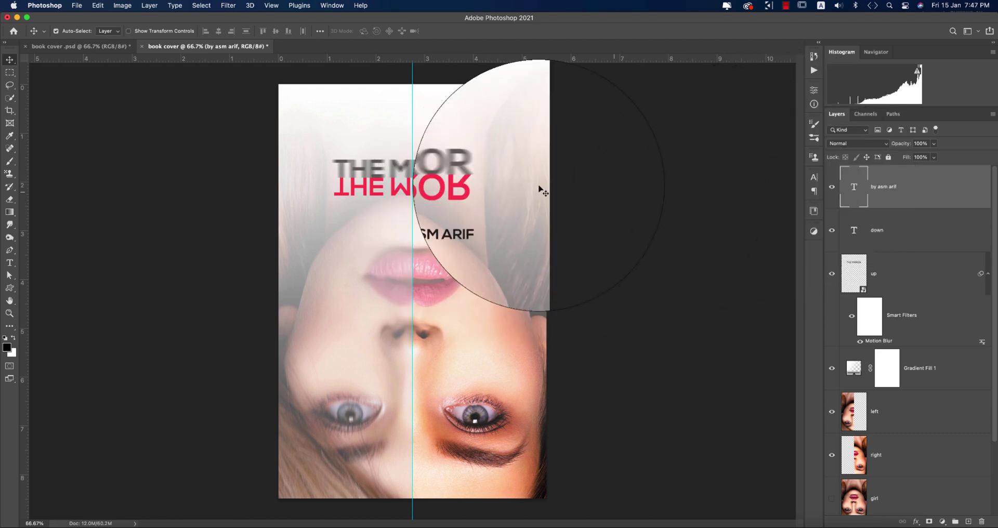
pyautogui.moveTo(457, 224); pyautogui.dragTo(411, 222)
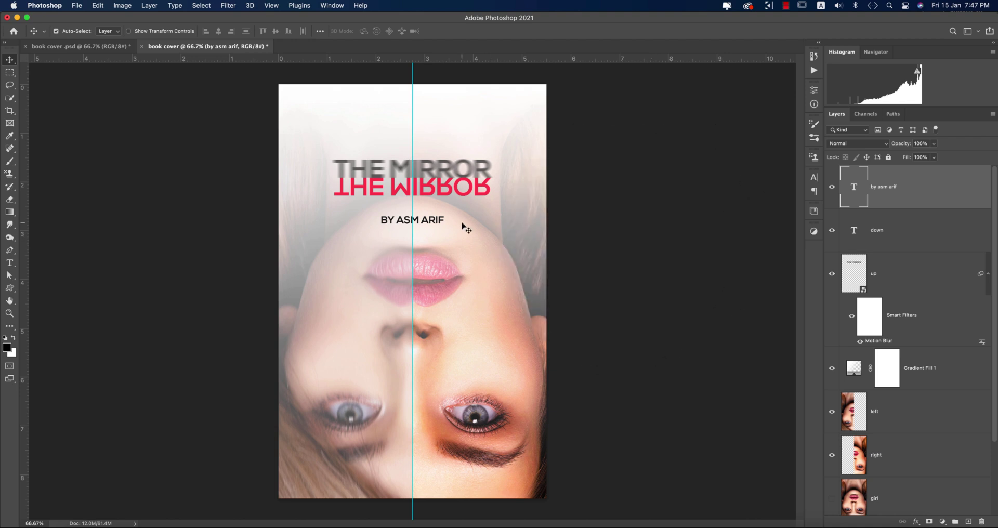
# - Put a copy of the credit at the cover bottom and change the upper text to ITS YOUR REFLECTION
pyautogui.moveTo(441, 223); pyautogui.dragTo(448, 472)
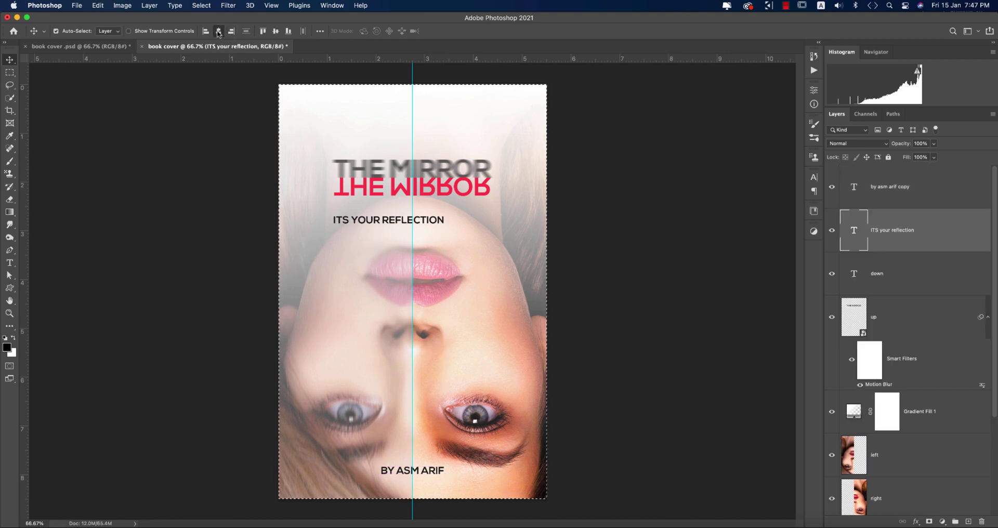
pyautogui.press('super+a')
pyautogui.press('super+d')
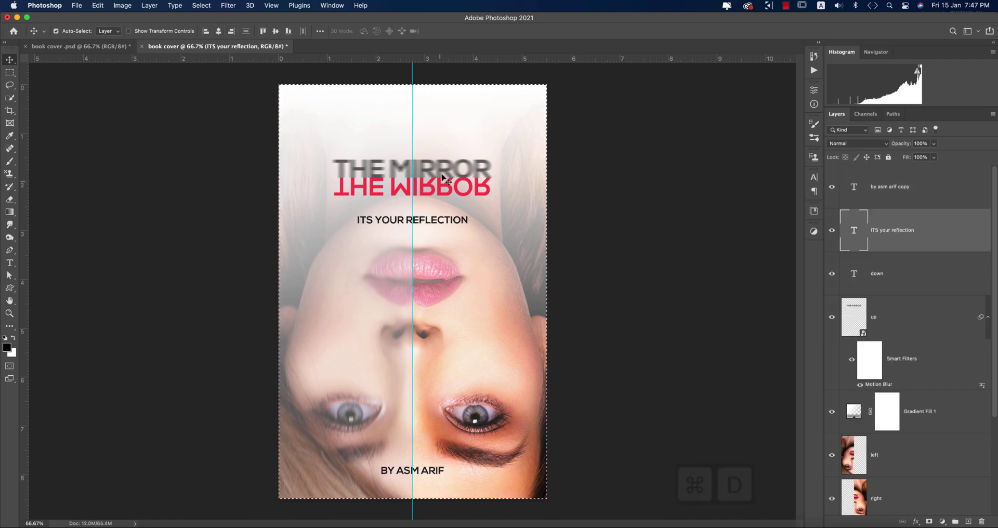
pyautogui.click(604, 211)
# - Save the cover as book cover.psd, accepting the Photoshop format options
pyautogui.press('super+s')
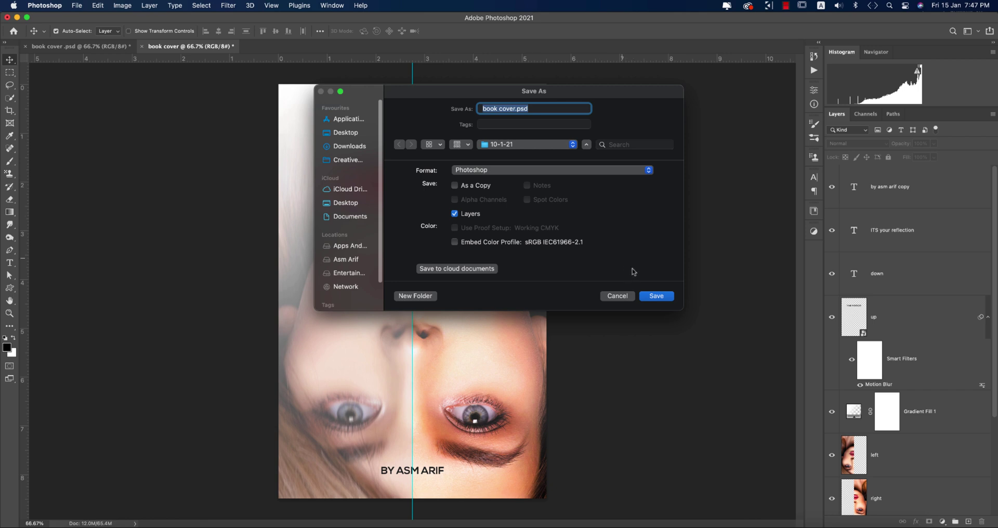
pyautogui.click(655, 296)
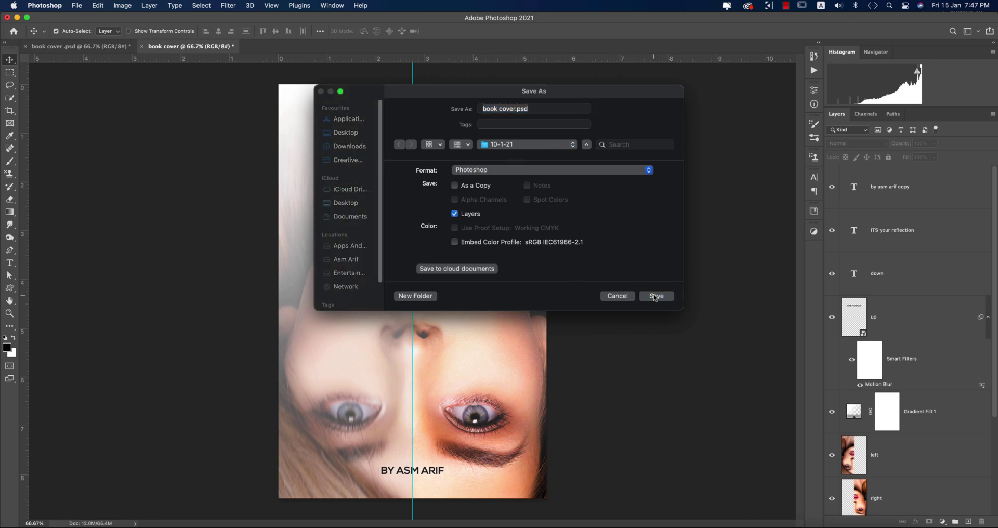
pyautogui.click(359, 147)
pyautogui.scroll(-3, 951, 378)
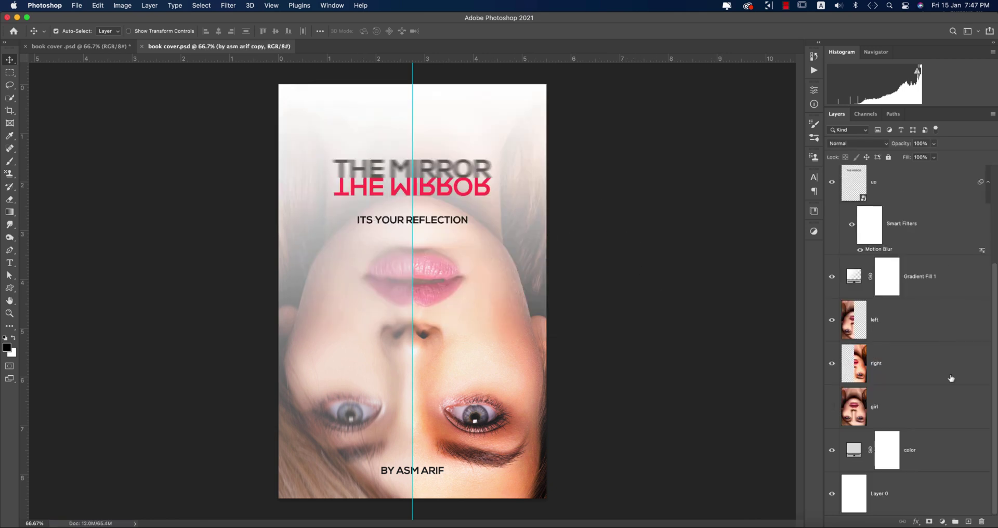
pyautogui.scroll(3, 949, 421)
# - Add a FoggyNight Color Lookup at 66% opacity and move it below Gradient Fill 1
pyautogui.click(942, 521)
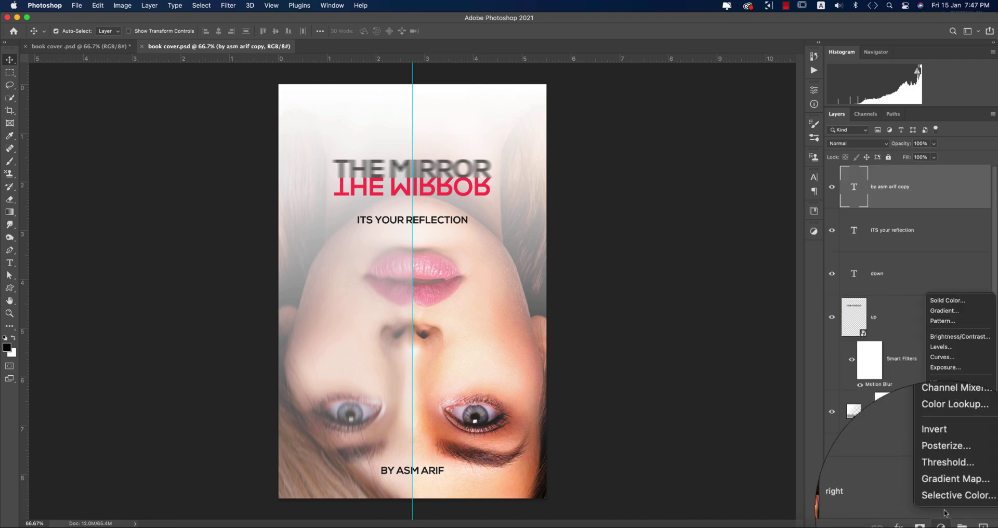
pyautogui.click(951, 444)
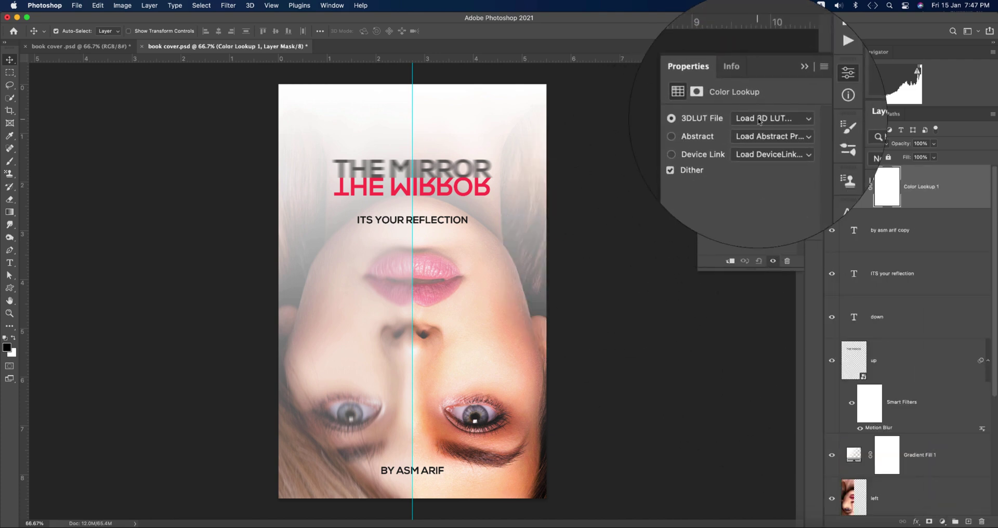
pyautogui.click(758, 118)
pyautogui.click(772, 232)
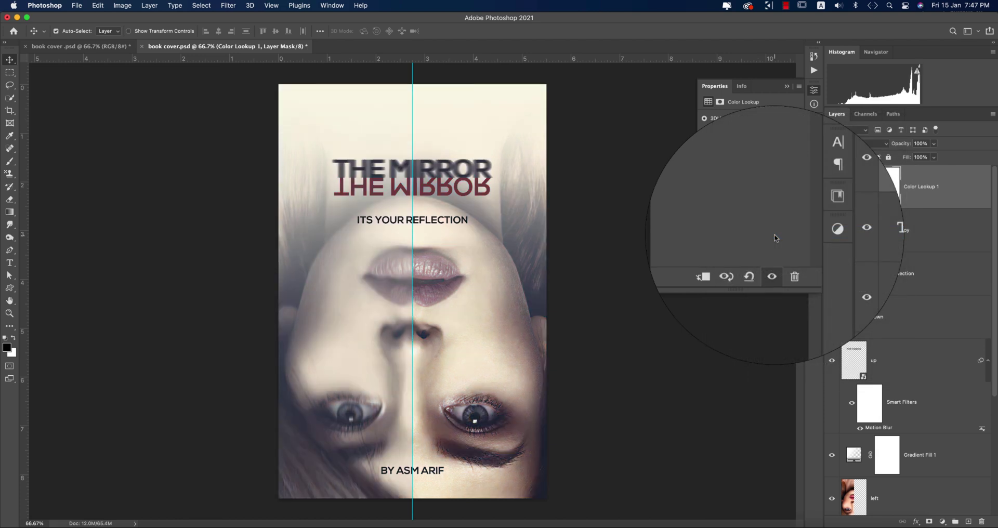
pyautogui.click(830, 80)
pyautogui.click(933, 143)
pyautogui.click(920, 157)
pyautogui.moveTo(919, 157); pyautogui.dragTo(918, 157)
pyautogui.click(954, 204)
pyautogui.moveTo(953, 204); pyautogui.dragTo(944, 467)
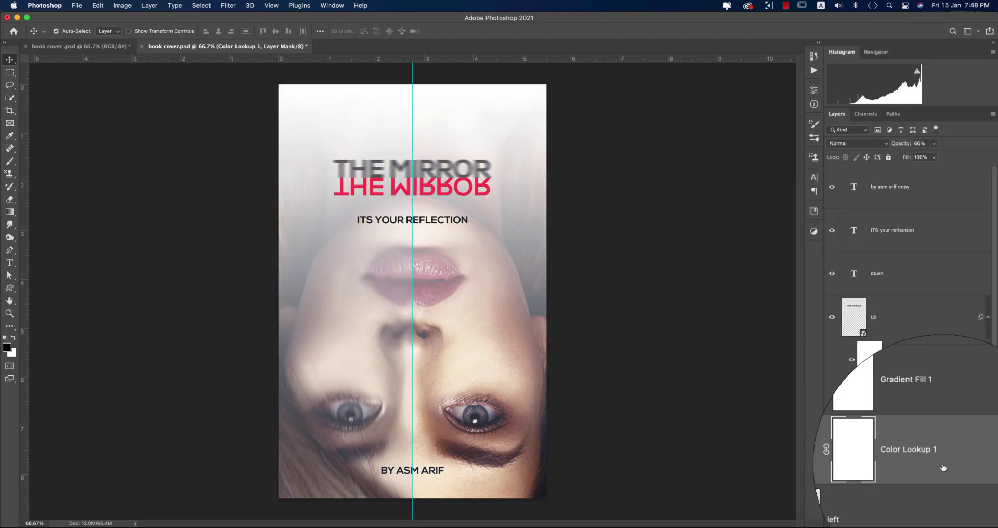
pyautogui.scroll(-3, 944, 468)
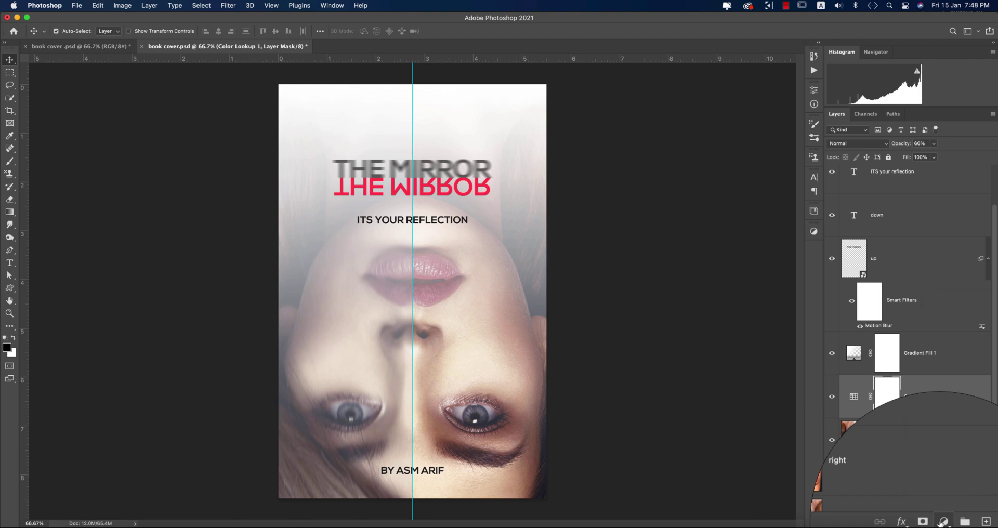
# - Add a Levels adjustment with the black point raised to 44
pyautogui.click(941, 522)
pyautogui.click(959, 353)
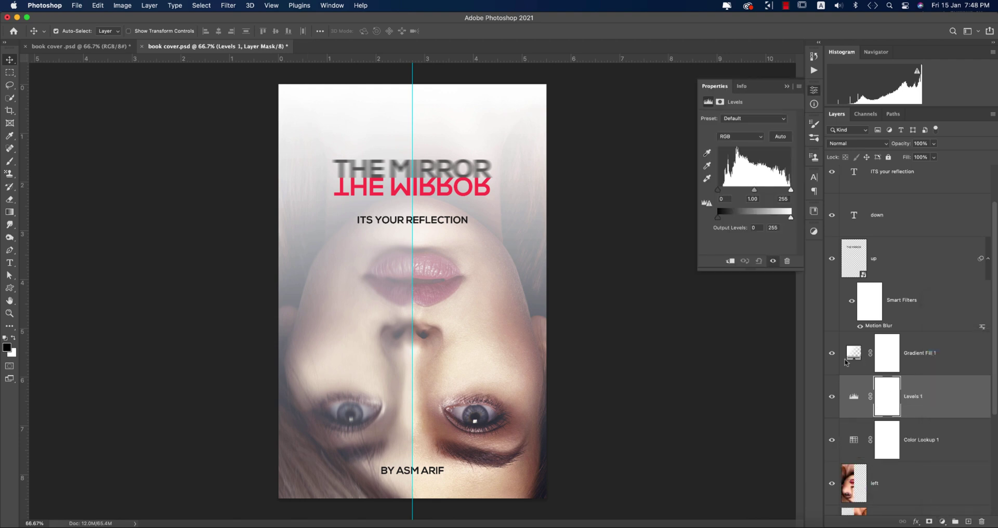
pyautogui.moveTo(718, 190); pyautogui.dragTo(730, 192)
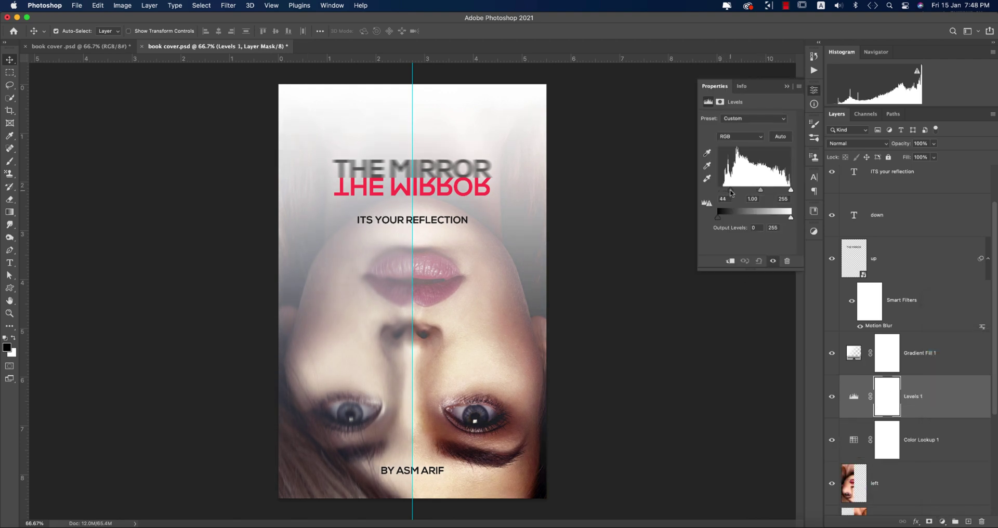
pyautogui.click(787, 87)
# - Set Gradient Fill 1's left colour stop to pale cream #fffcd8 and apply it
pyautogui.doubleClick(853, 352)
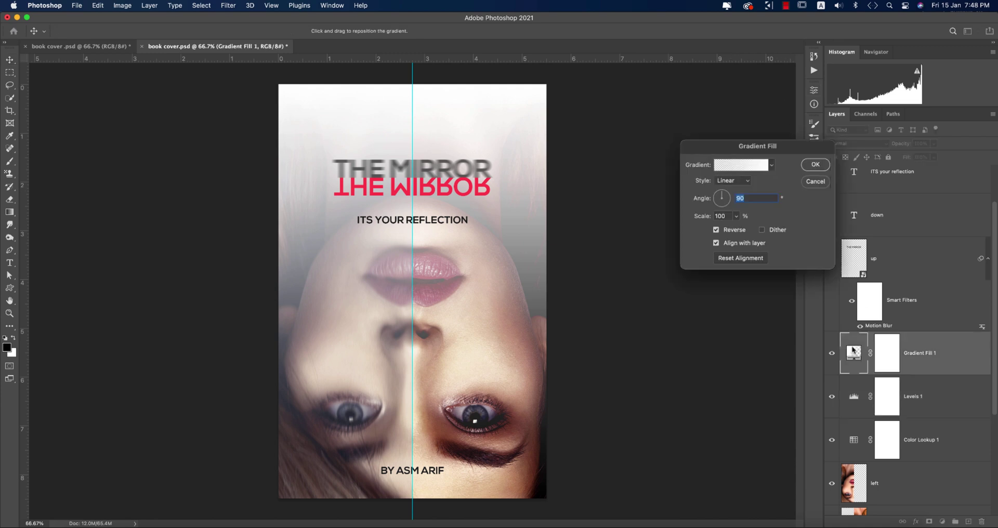
pyautogui.click(763, 172)
pyautogui.click(626, 302)
pyautogui.click(669, 343)
pyautogui.moveTo(885, 319); pyautogui.dragTo(886, 304)
pyautogui.moveTo(786, 216); pyautogui.dragTo(762, 196)
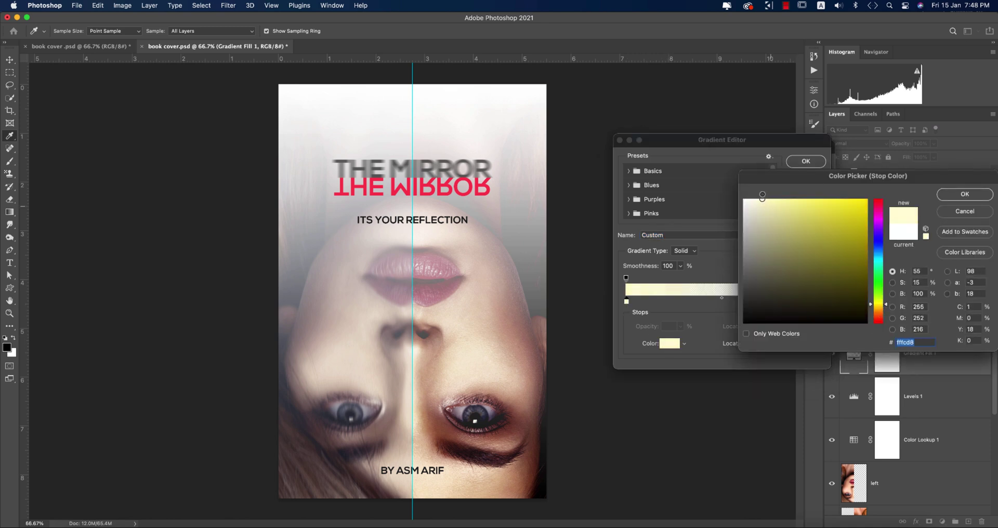
pyautogui.click(949, 197)
pyautogui.click(813, 162)
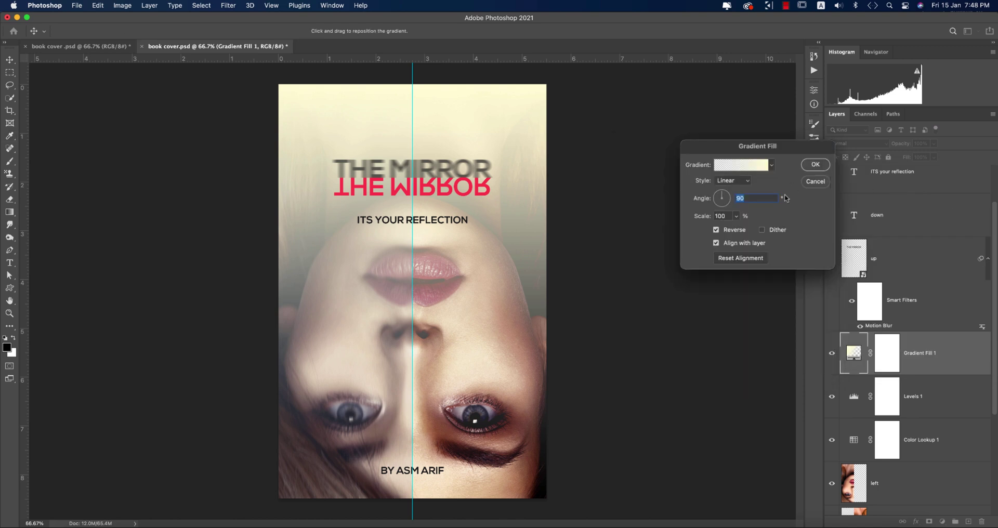
pyautogui.click(815, 165)
pyautogui.click(726, 258)
pyautogui.scroll(2, 907, 222)
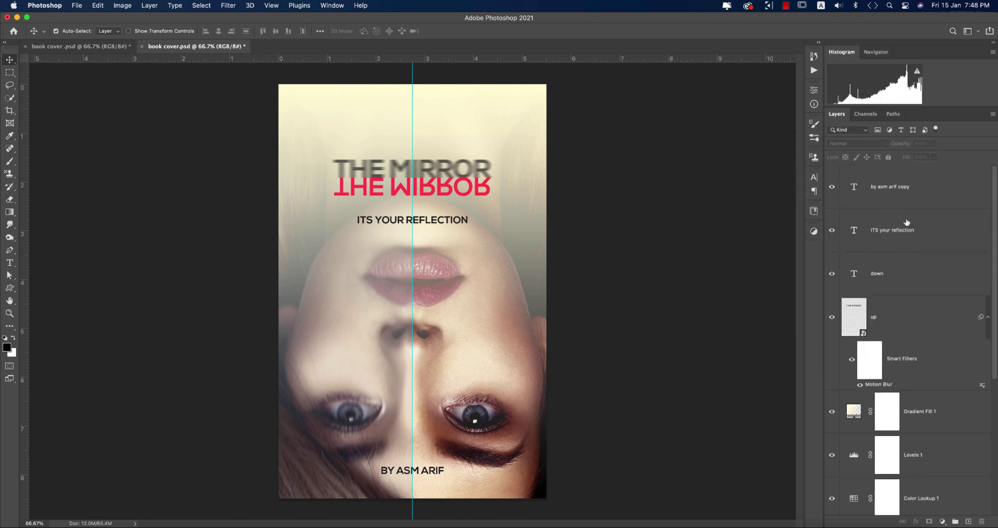
pyautogui.scroll(-5, 908, 224)
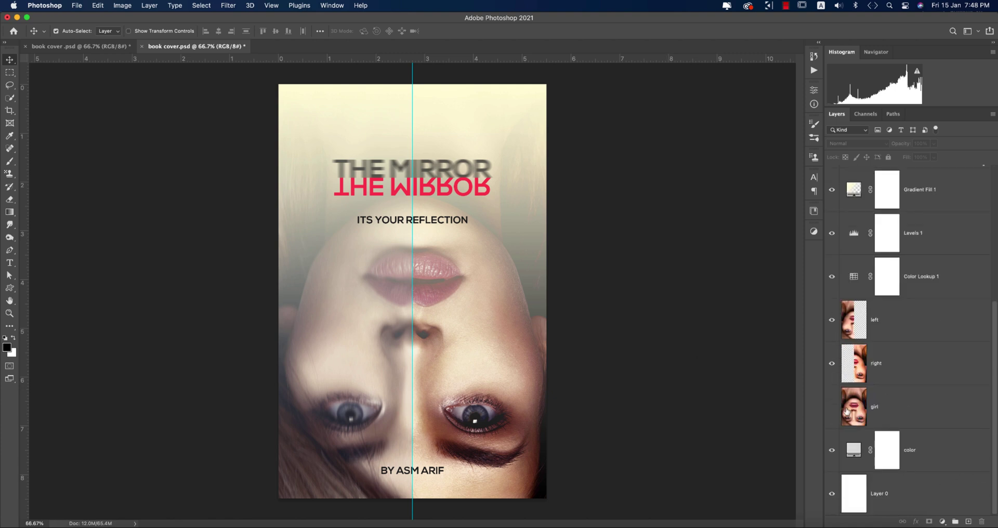
# - Select the right face-half layer and launch the Camera Raw Filter on it
pyautogui.click(908, 368)
pyautogui.click(831, 363)
pyautogui.click(832, 363)
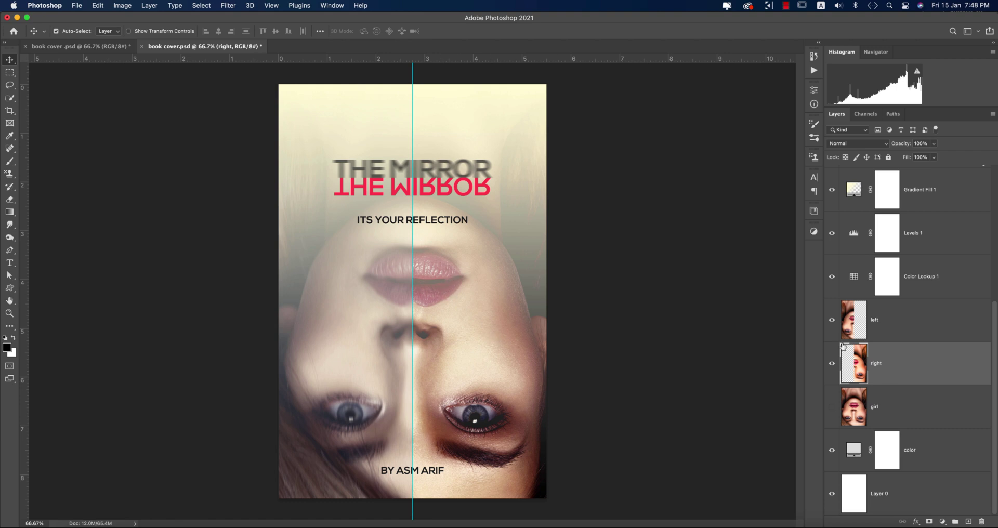
pyautogui.rightClick(902, 362)
pyautogui.click(931, 367)
pyautogui.click(229, 6)
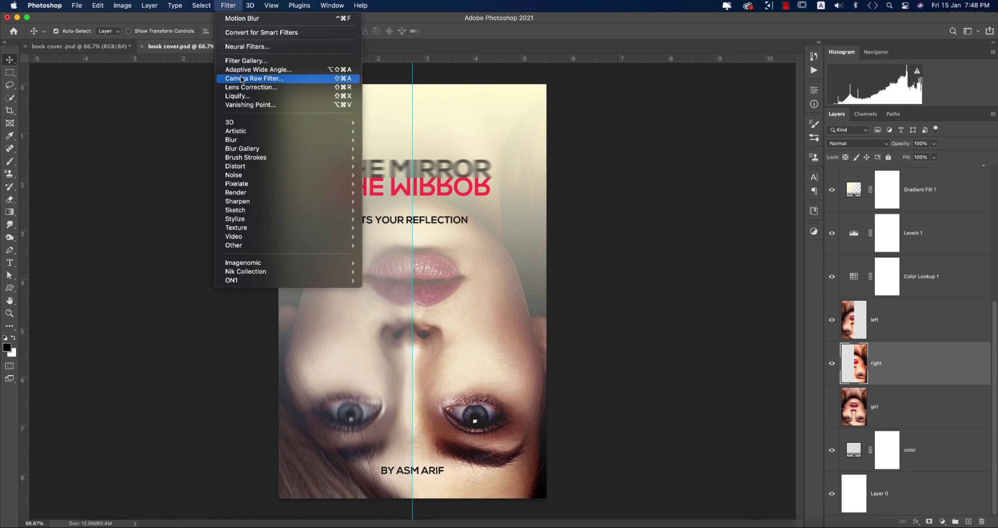
pyautogui.click(243, 79)
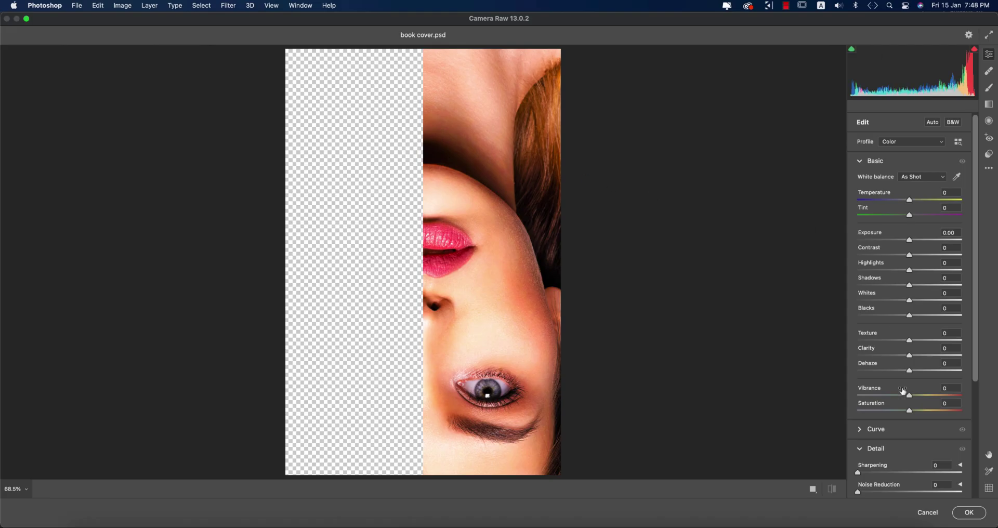
# - Push Reds saturation to +100 in the Color Mixer and apply the filter
pyautogui.scroll(-5, 871, 436)
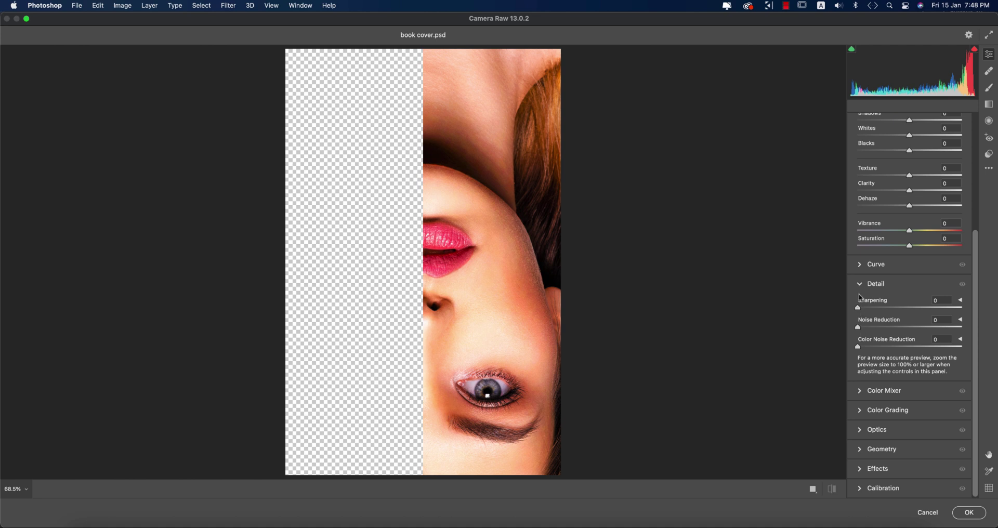
pyautogui.click(860, 285)
pyautogui.click(865, 396)
pyautogui.click(919, 252)
pyautogui.click(888, 250)
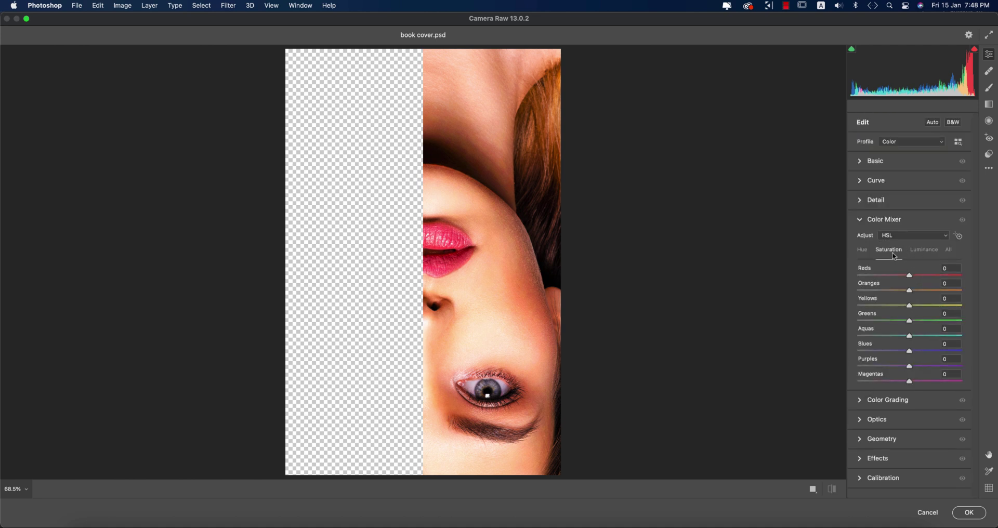
pyautogui.moveTo(947, 278); pyautogui.dragTo(988, 280)
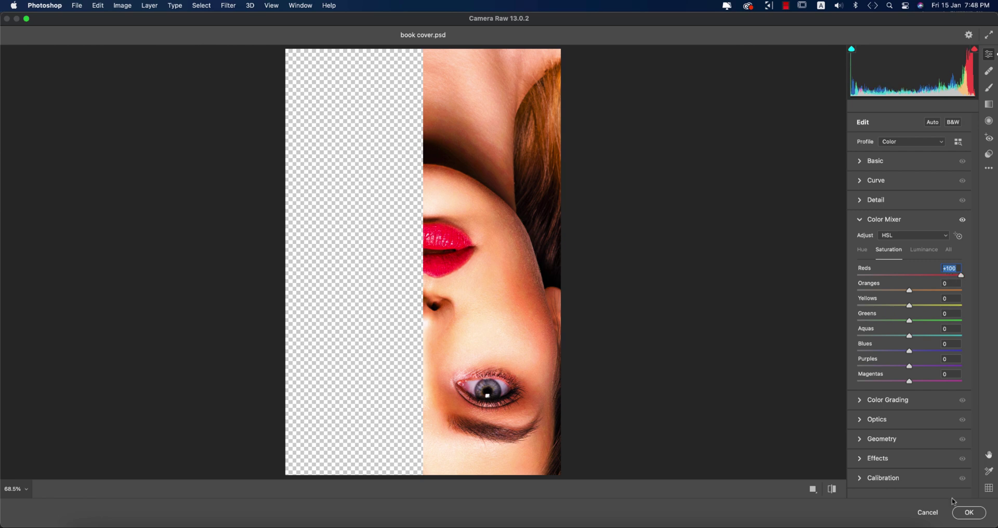
pyautogui.click(968, 513)
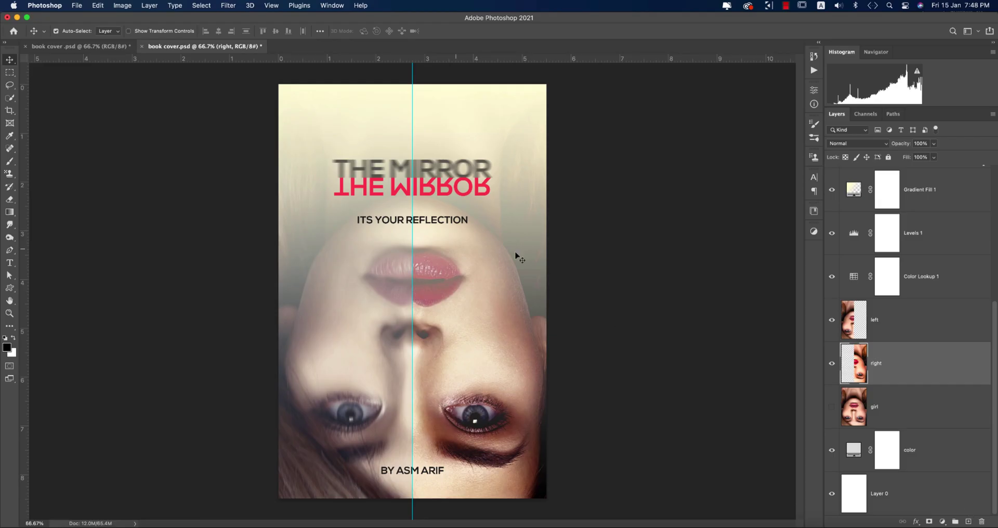
pyautogui.click(900, 281)
# - Lower Color Lookup 1's fill to 74% and hide the Levels 1 adjustment
pyautogui.click(932, 158)
pyautogui.moveTo(919, 171)
pyautogui.mouseDown()
pyautogui.moveTo(906, 171)
pyautogui.moveTo(922, 171)
pyautogui.mouseUp()
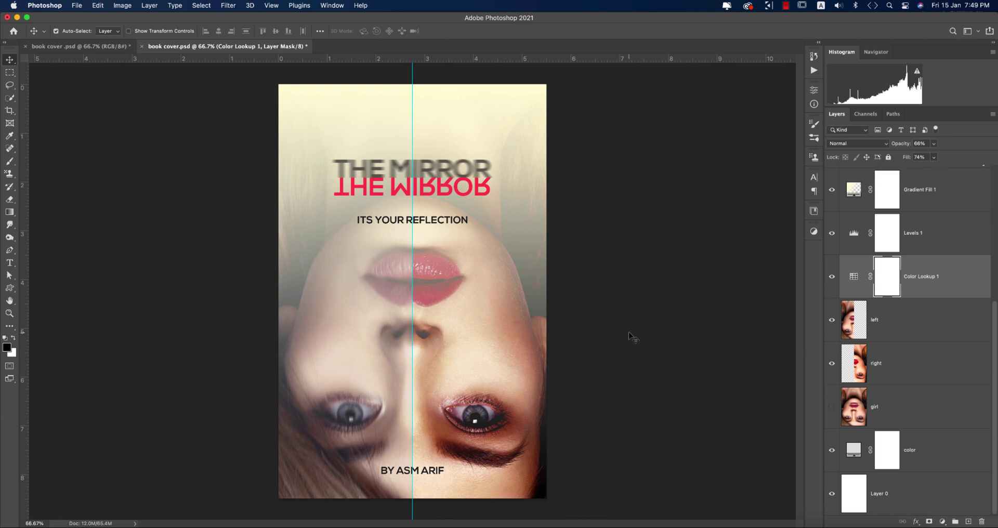
pyautogui.click(630, 337)
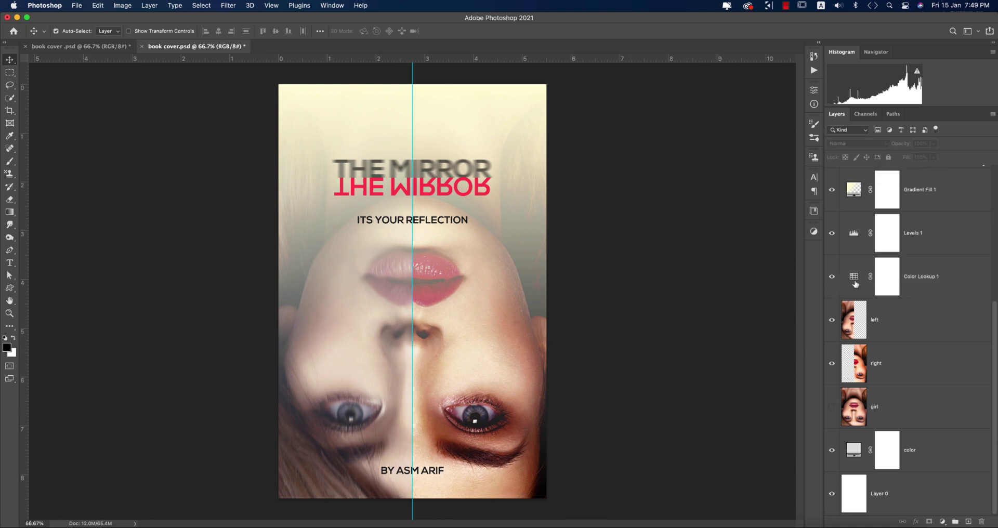
pyautogui.click(833, 234)
pyautogui.click(833, 234)
pyautogui.click(833, 234)
# - Save the cover, export a JPEG copy as book cover.jpg, and open the 9.psd mockup
pyautogui.press('super+s')
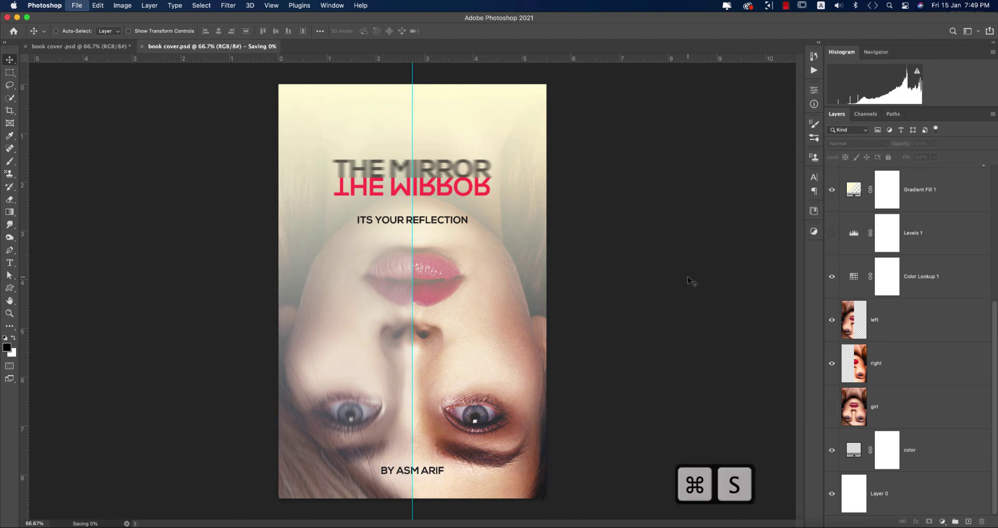
pyautogui.click(76, 5)
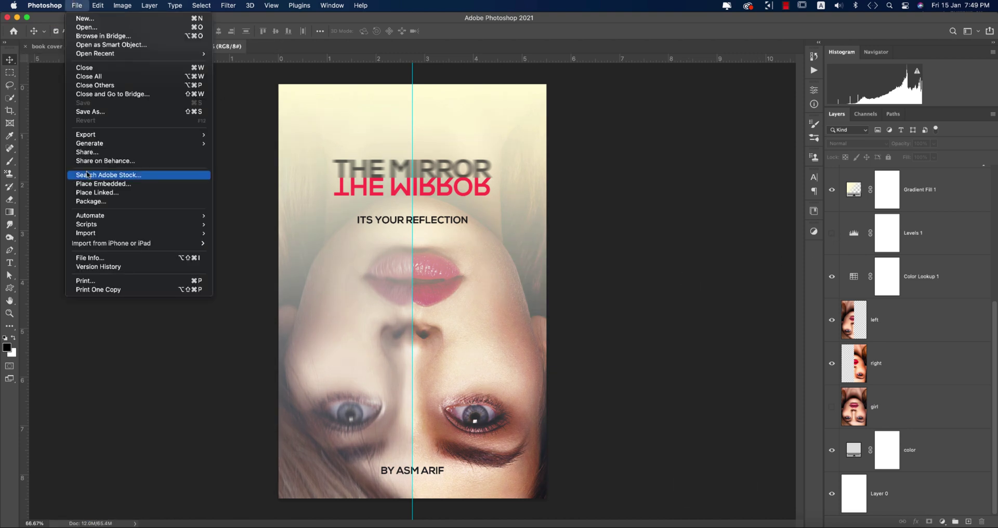
pyautogui.click(91, 112)
pyautogui.click(515, 171)
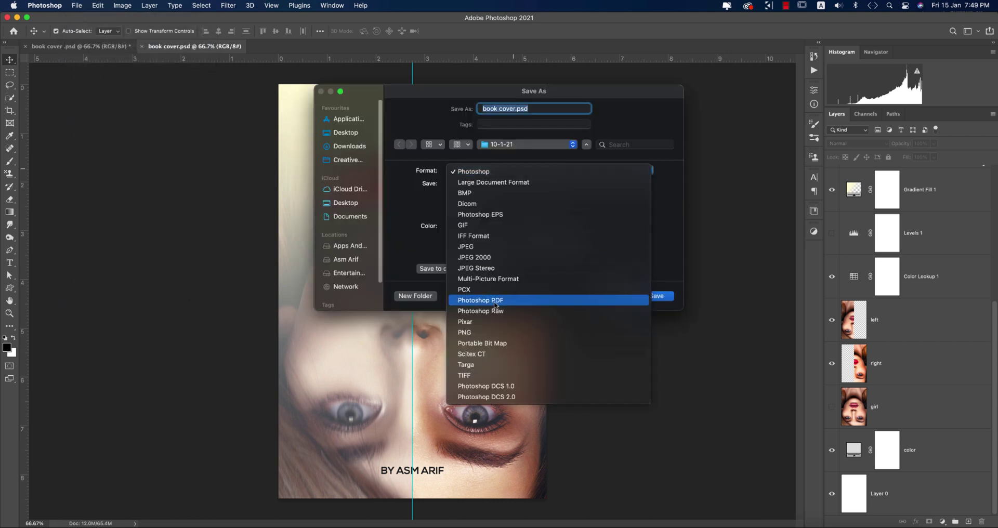
pyautogui.click(466, 247)
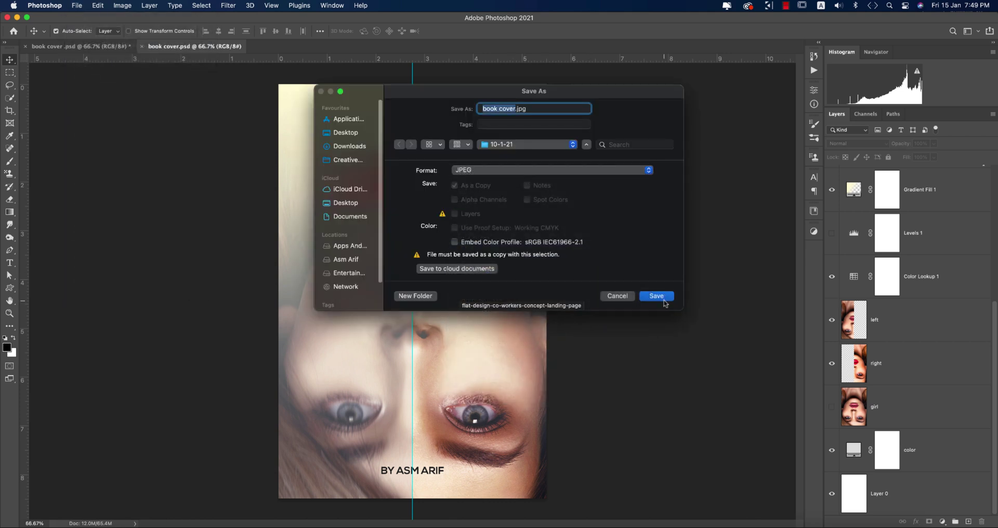
pyautogui.click(663, 299)
pyautogui.click(643, 123)
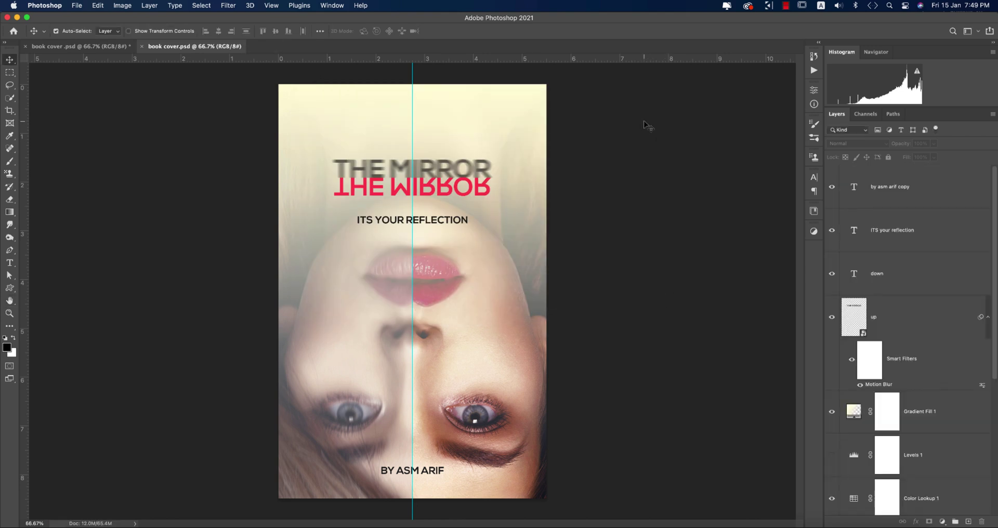
pyautogui.click(13, 31)
pyautogui.click(535, 330)
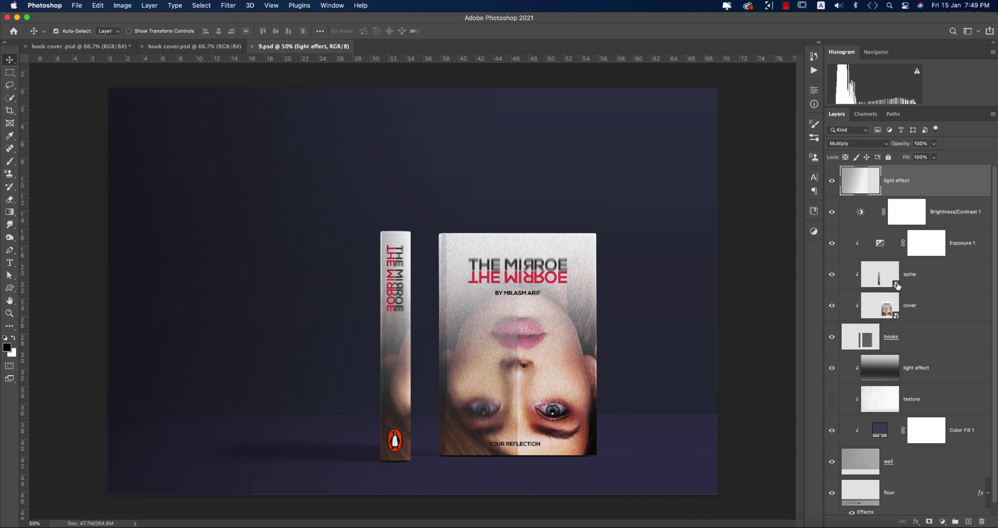
# - Open the front cover smart object and delete its old cover artwork layer
pyautogui.doubleClick(886, 310)
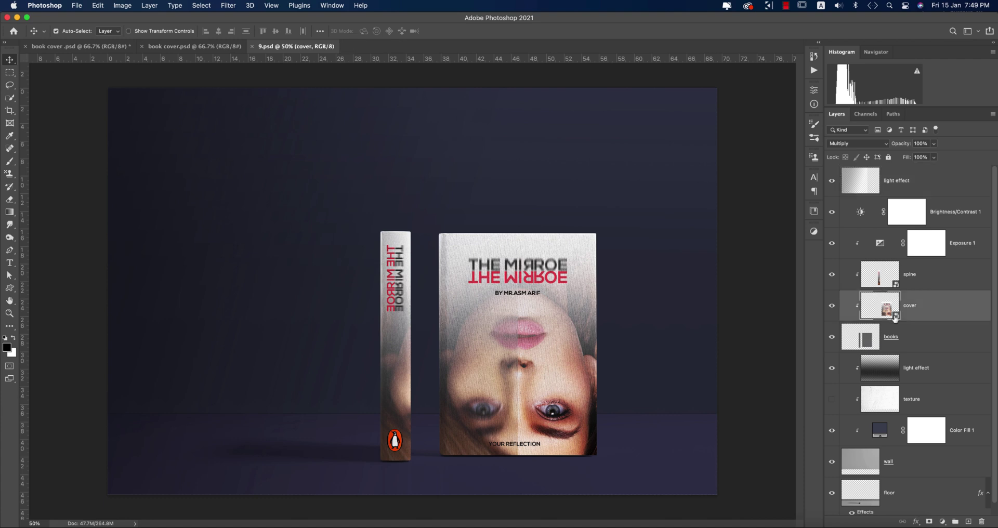
pyautogui.click(832, 189)
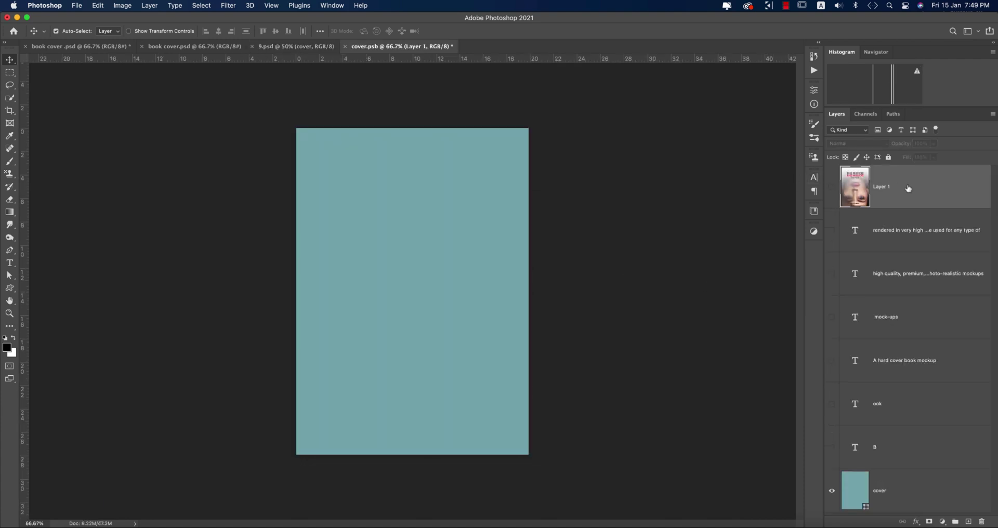
pyautogui.press('Delete')
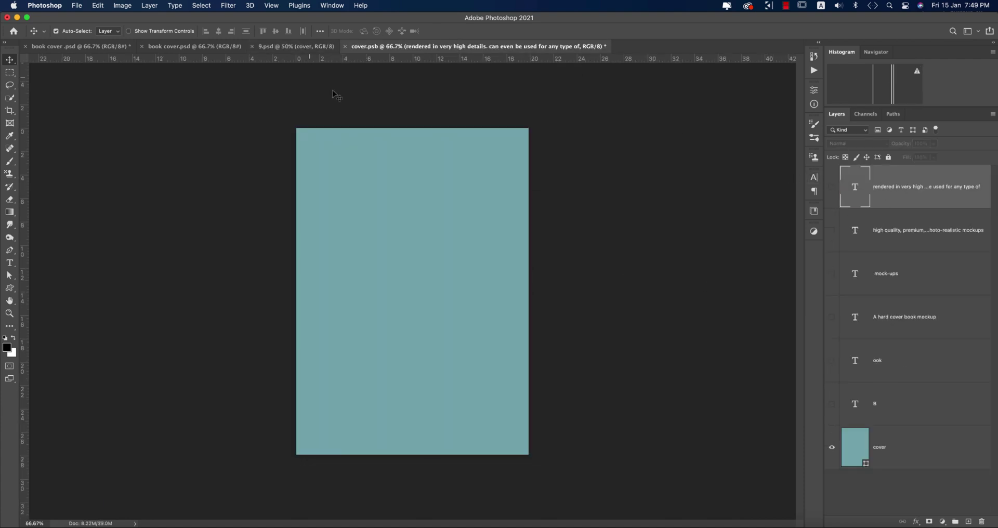
pyautogui.click(309, 46)
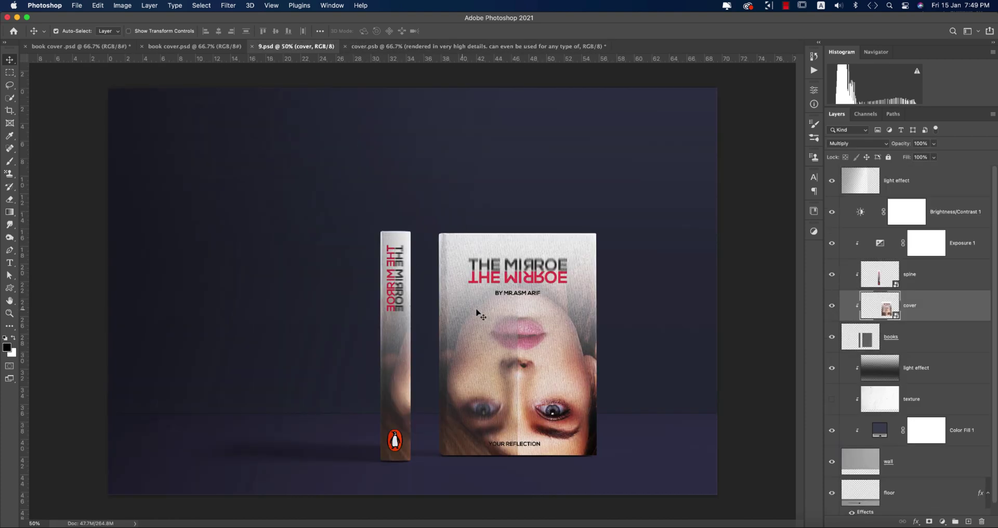
pyautogui.click(458, 46)
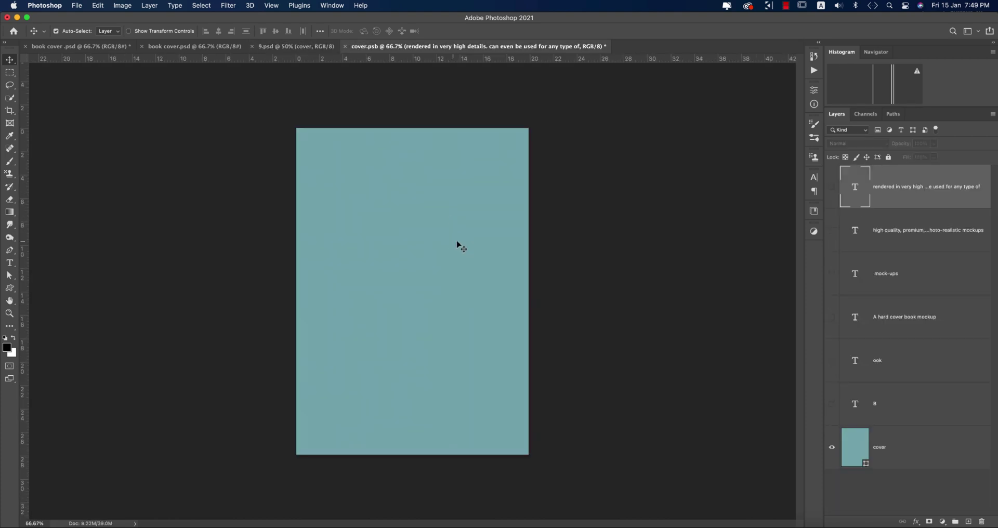
# - Place book cover.jpg as an embedded image in cover.psb
pyautogui.click(78, 6)
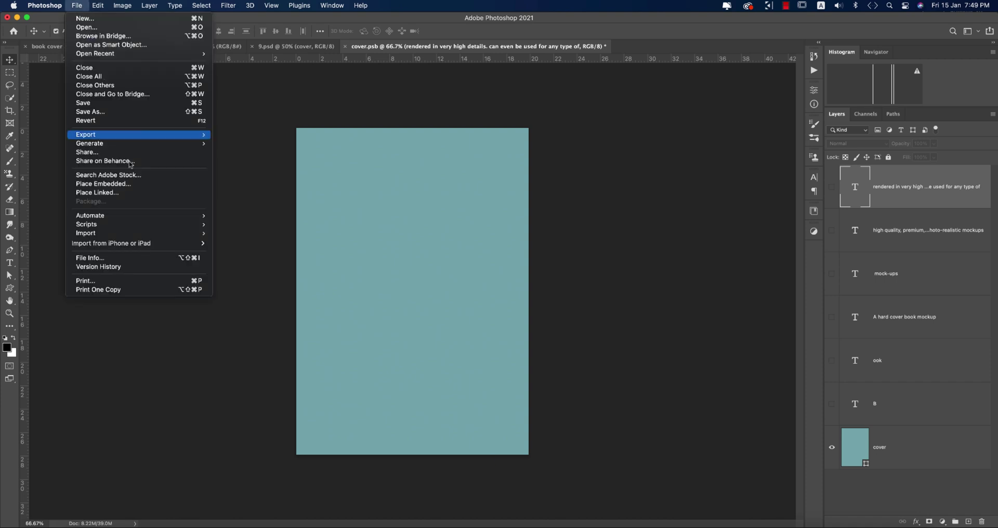
pyautogui.click(134, 186)
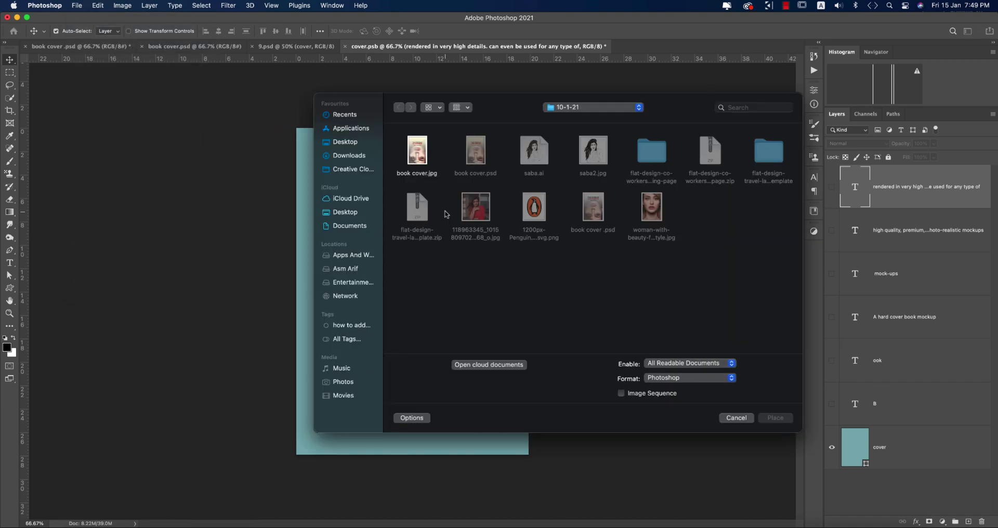
pyautogui.click(768, 424)
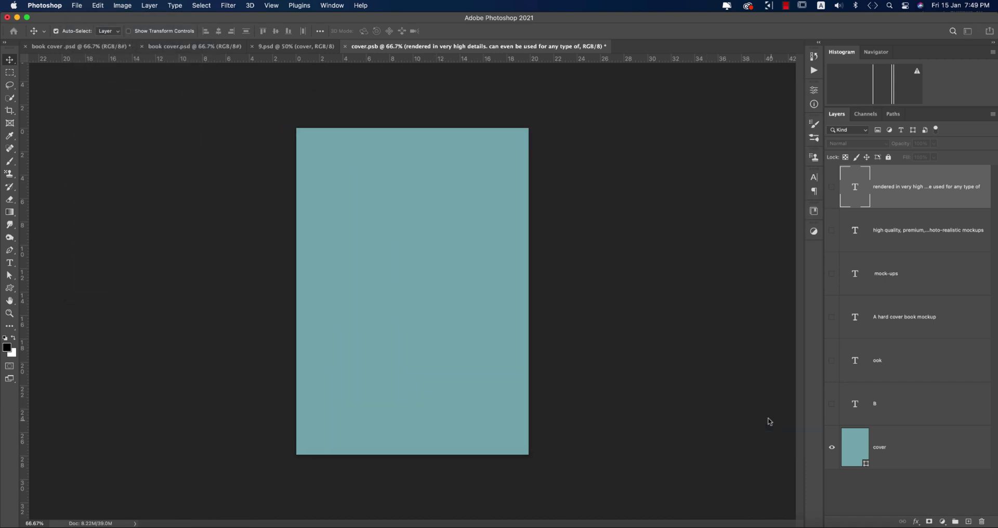
# - Scale the placed cover art proportionally to fill the cover canvas
pyautogui.moveTo(412, 242); pyautogui.dragTo(415, 126)
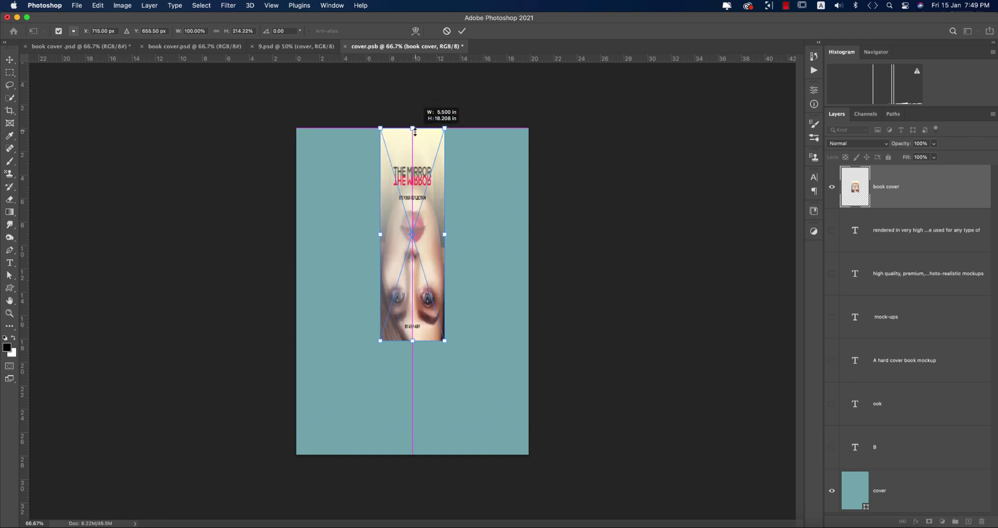
pyautogui.press('super+z')
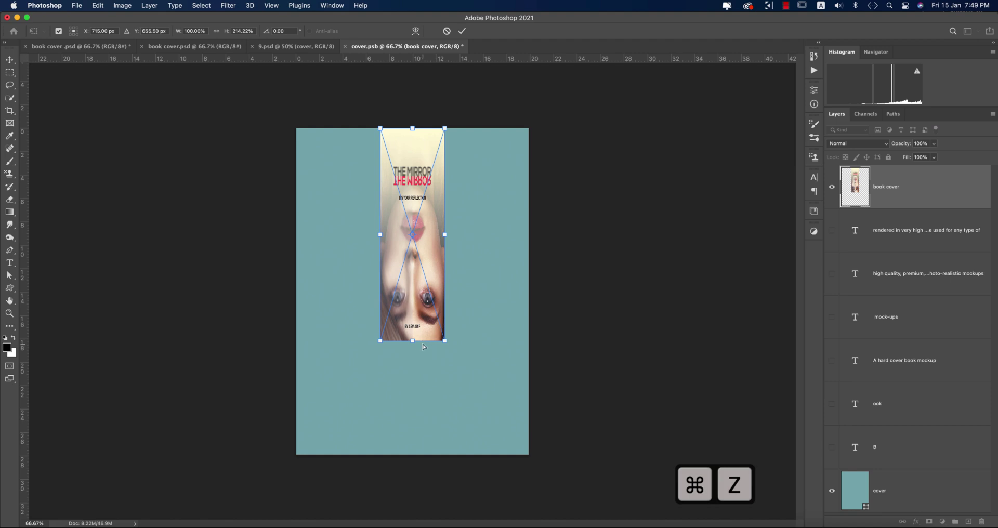
pyautogui.press('super+z')
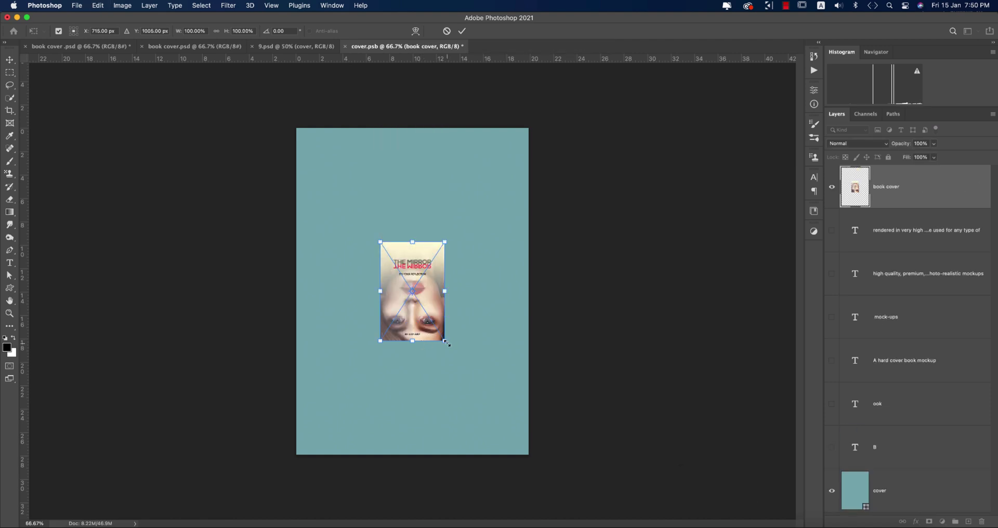
pyautogui.moveTo(446, 343); pyautogui.dragTo(542, 466)
pyautogui.moveTo(487, 368); pyautogui.dragTo(486, 352)
pyautogui.press('Return')
# - Enlarge the art slightly past the edges, save cover.psb, and view the 9.psd mockup
pyautogui.press('super+t')
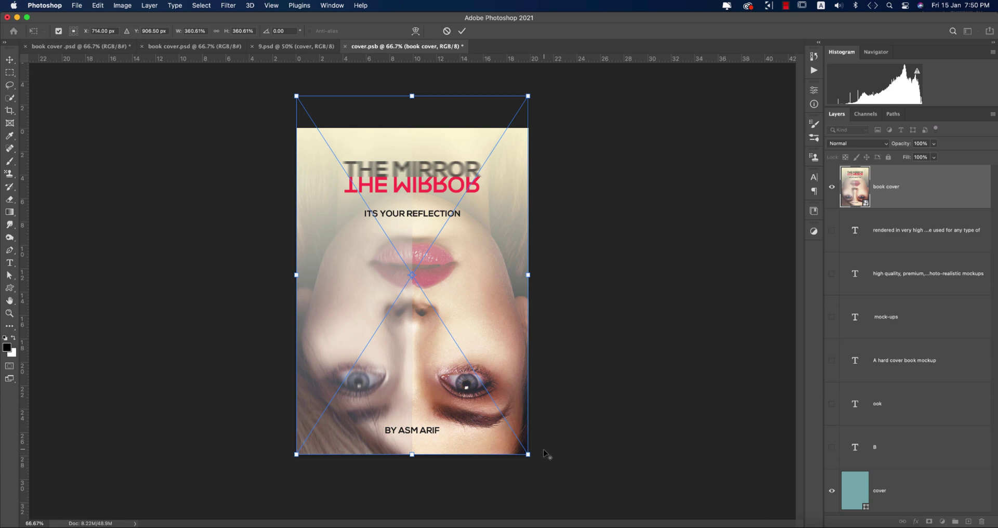
pyautogui.moveTo(528, 454); pyautogui.dragTo(529, 457)
pyautogui.press('super+s')
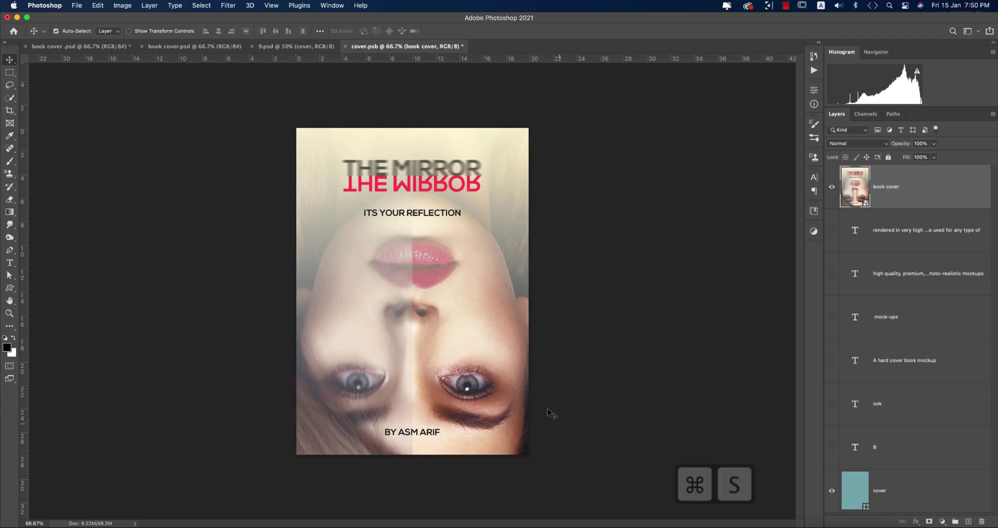
pyautogui.click(312, 46)
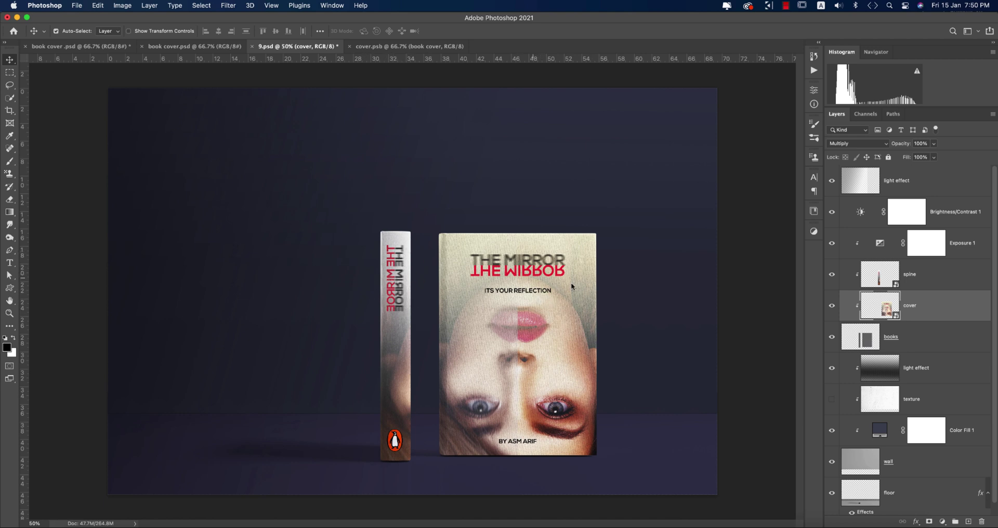
# - Open the spine smart object and delete its Penguin logo, text group and blurred photo
pyautogui.doubleClick(897, 286)
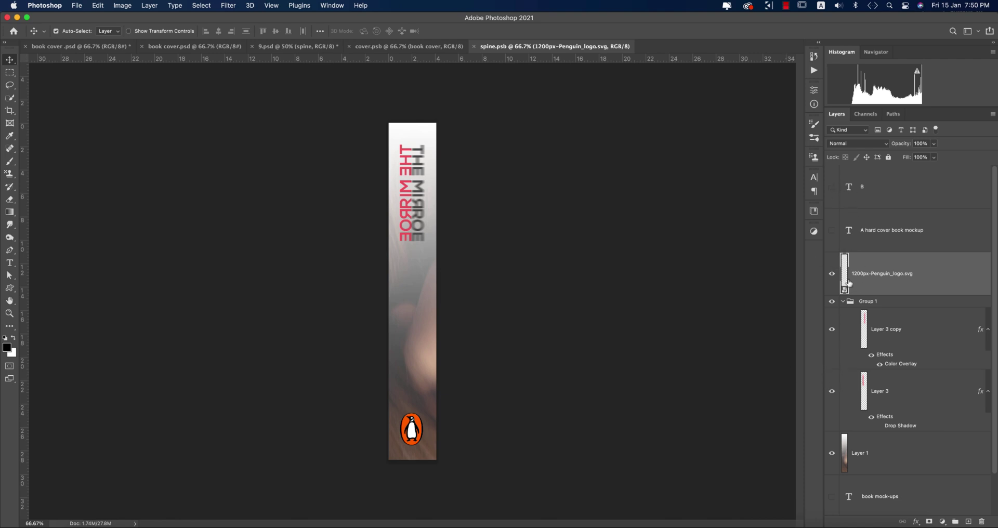
pyautogui.press('Delete')
pyautogui.scroll(-5, 884, 218)
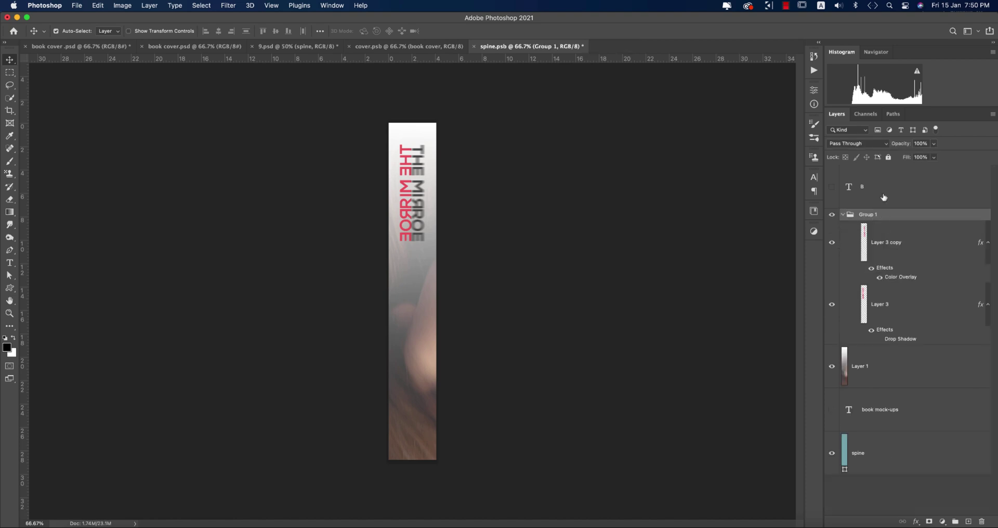
pyautogui.press('Delete')
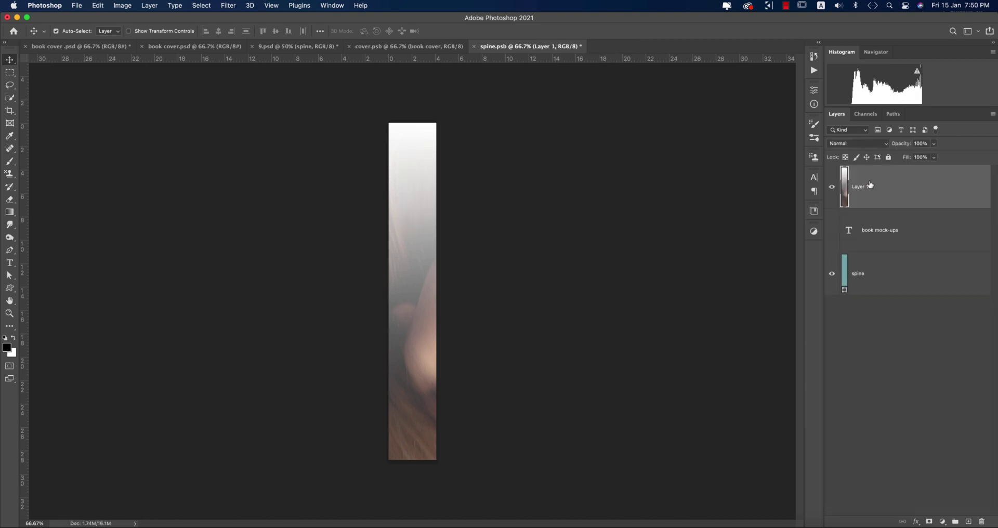
pyautogui.press('Delete')
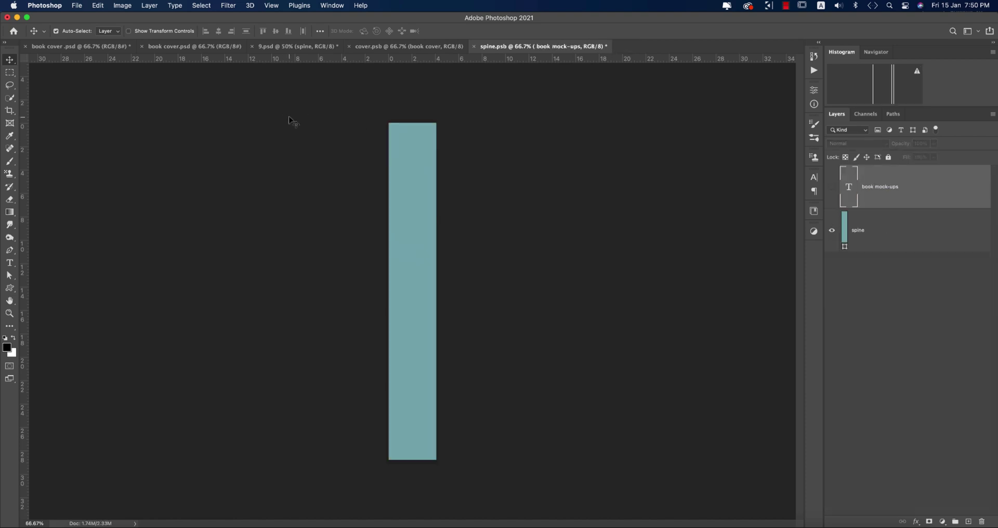
# - Place book cover.jpg on the spine and scale it up to about 809%
pyautogui.click(81, 7)
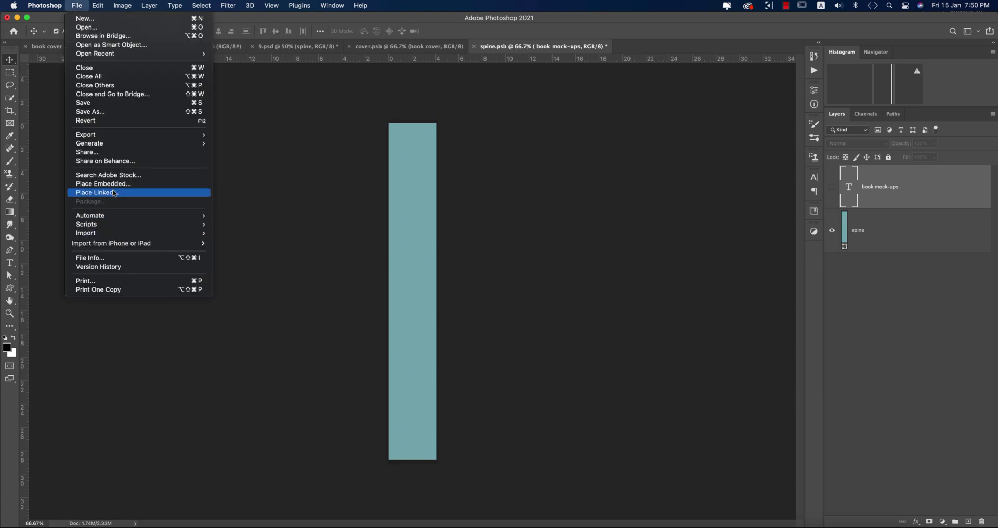
pyautogui.click(91, 185)
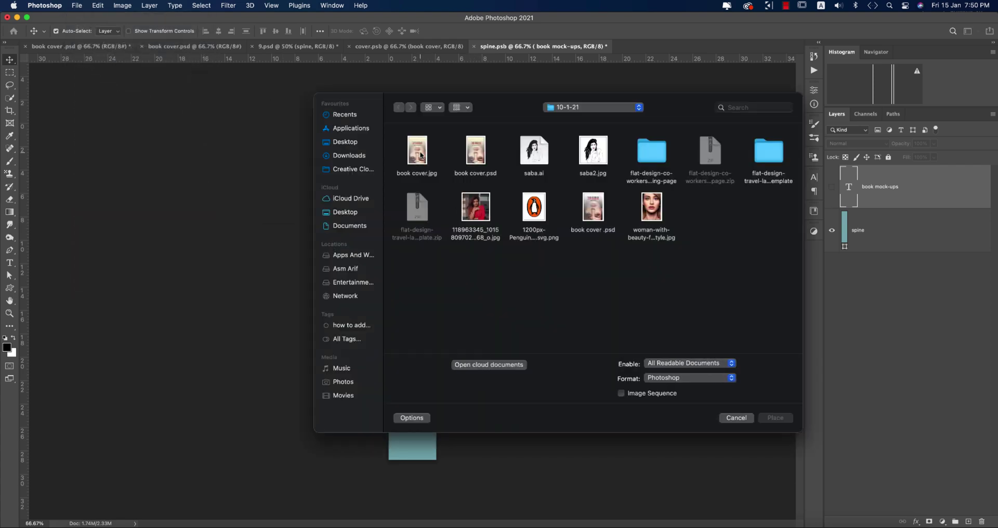
pyautogui.doubleClick(421, 155)
pyautogui.moveTo(417, 257); pyautogui.dragTo(465, 89)
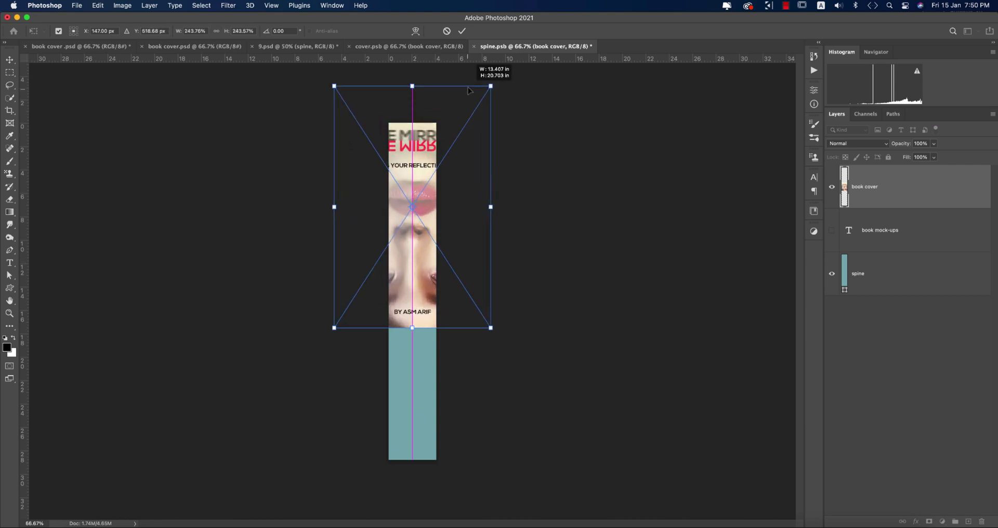
pyautogui.moveTo(412, 329); pyautogui.dragTo(424, 484)
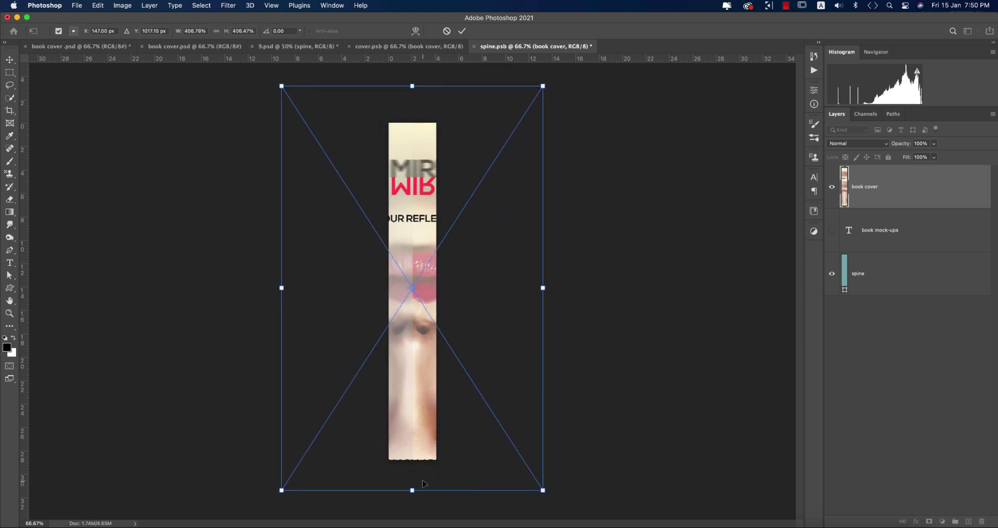
pyautogui.moveTo(411, 95); pyautogui.dragTo(414, 3)
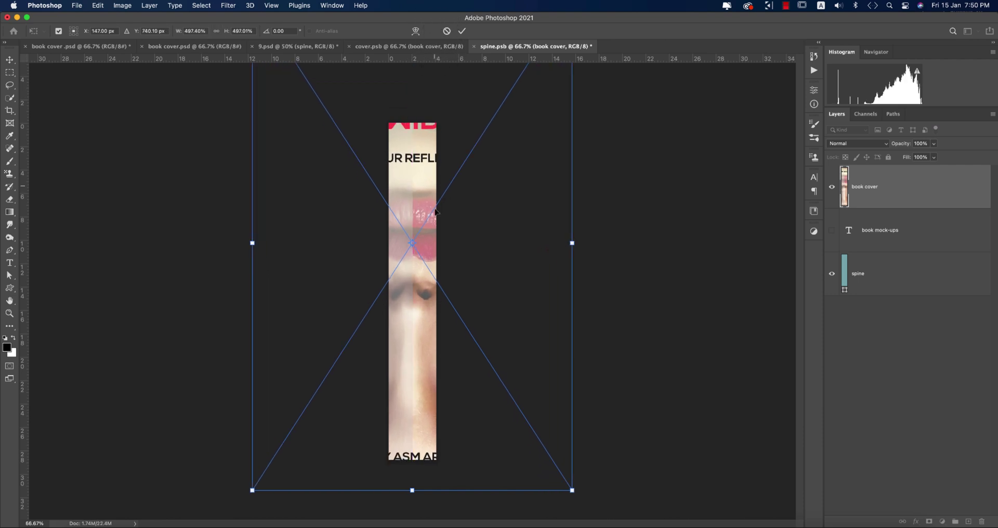
pyautogui.scroll(-5, 443, 308)
pyautogui.moveTo(446, 282); pyautogui.dragTo(467, 281)
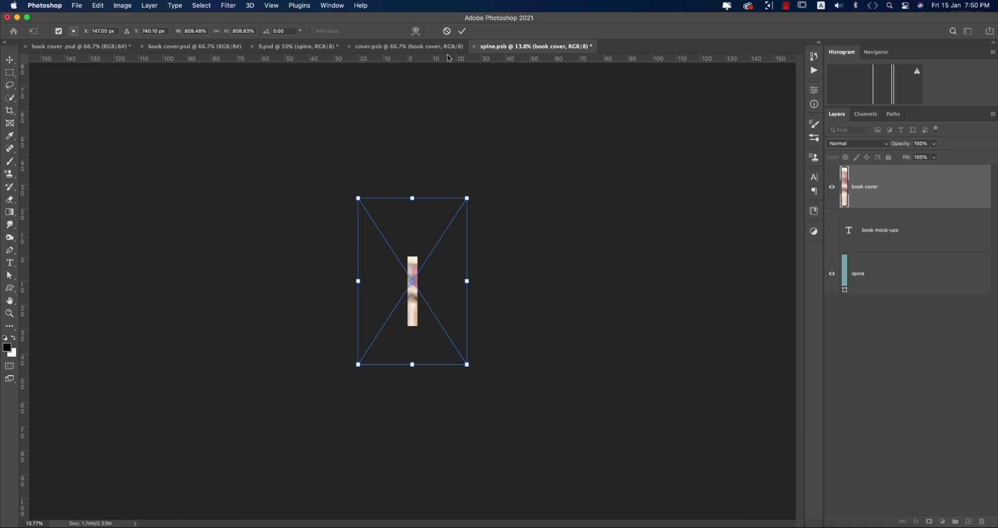
pyautogui.click(463, 31)
pyautogui.scroll(6, 411, 272)
pyautogui.scroll(-3, 411, 272)
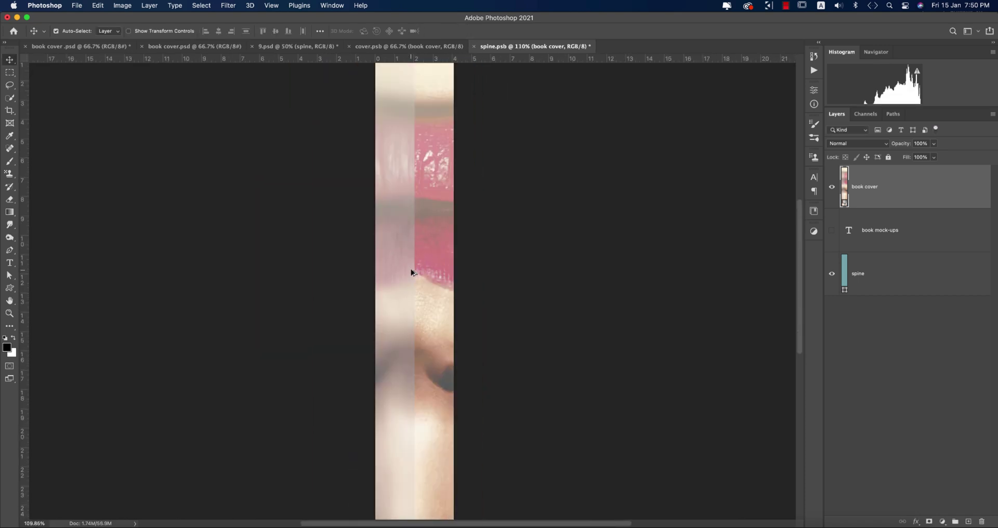
pyautogui.scroll(-2, 411, 272)
pyautogui.click(192, 46)
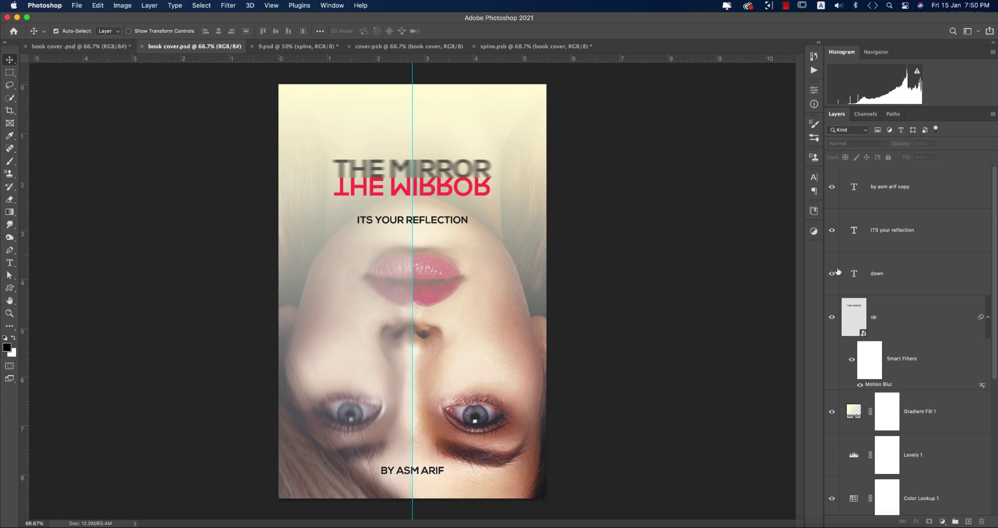
# - Group the 'by asm arif copy', 'ITS your reflection', 'up' and 'down' layers and drag Group 1 to spine.psb
pyautogui.click(895, 195)
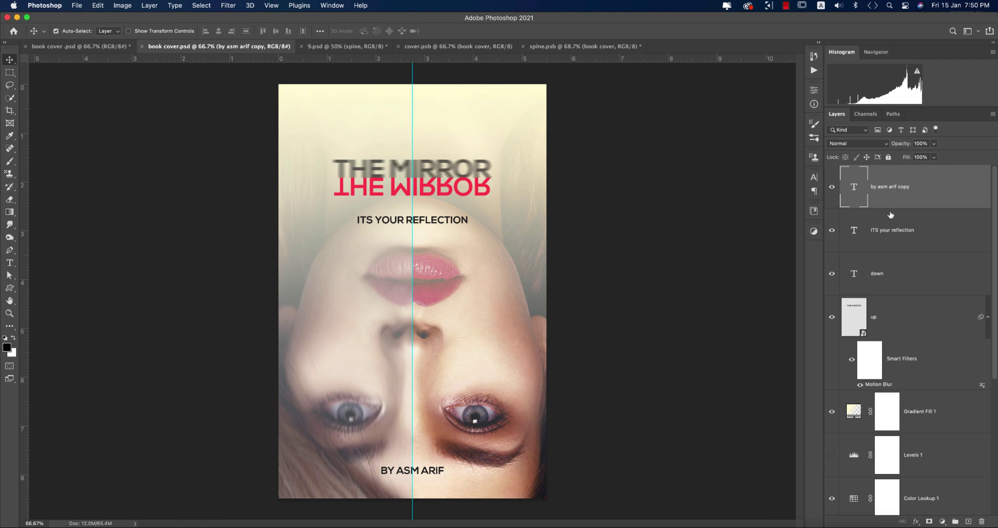
pyautogui.click(911, 281)
pyautogui.scroll(-3, 911, 287)
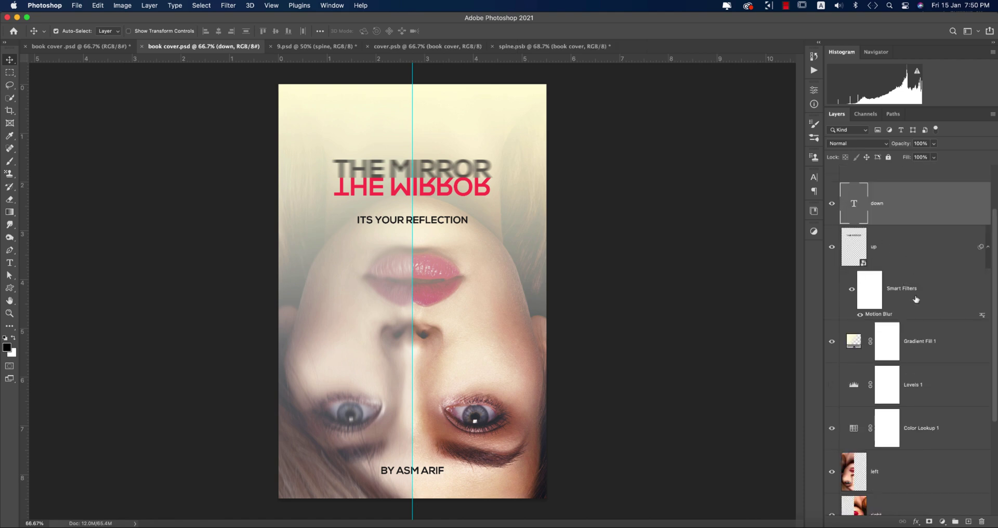
pyautogui.click(886, 243)
pyautogui.scroll(1, 906, 296)
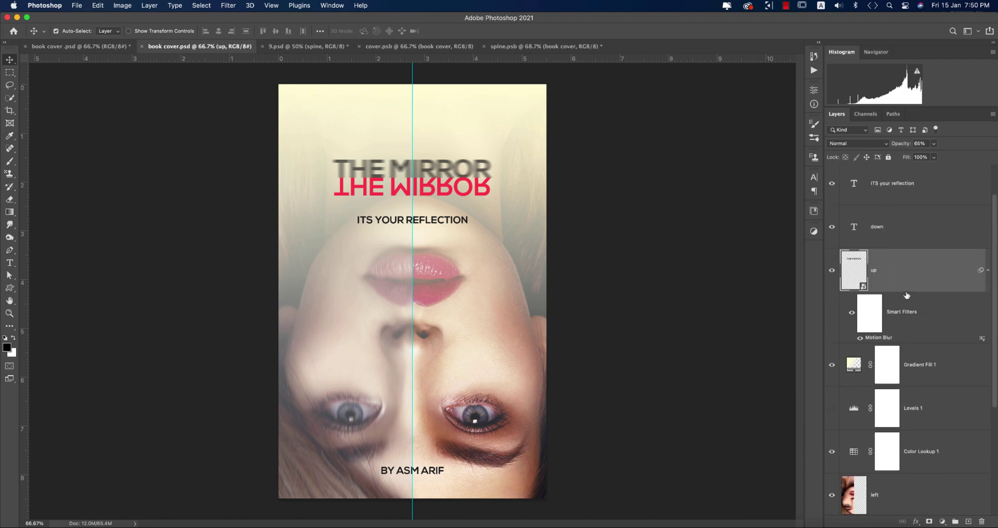
pyautogui.keyDown('shift'); pyautogui.click(892, 225); pyautogui.keyUp('shift')
pyautogui.keyDown('shift'); pyautogui.click(893, 191); pyautogui.keyUp('shift')
pyautogui.scroll(2, 919, 243)
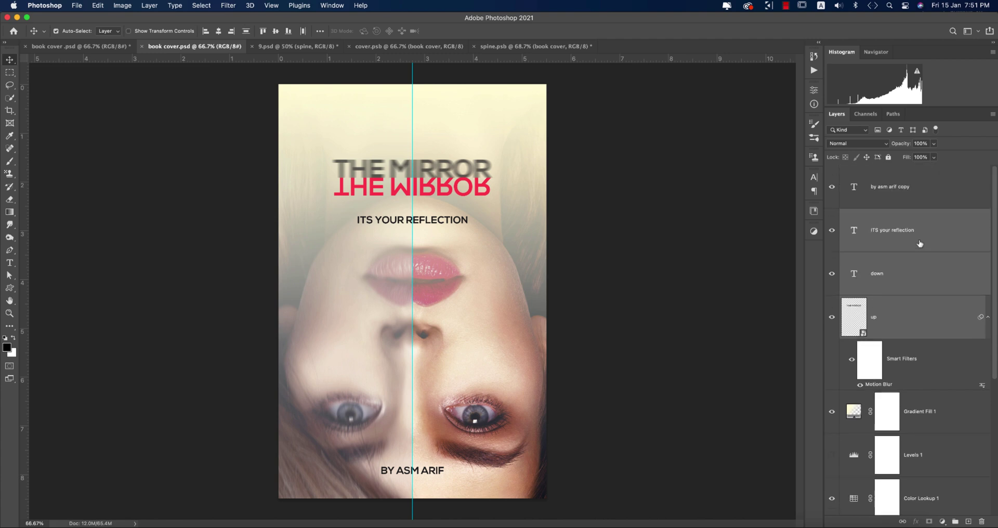
pyautogui.keyDown('shift'); pyautogui.click(903, 190); pyautogui.keyUp('shift')
pyautogui.press('super+g')
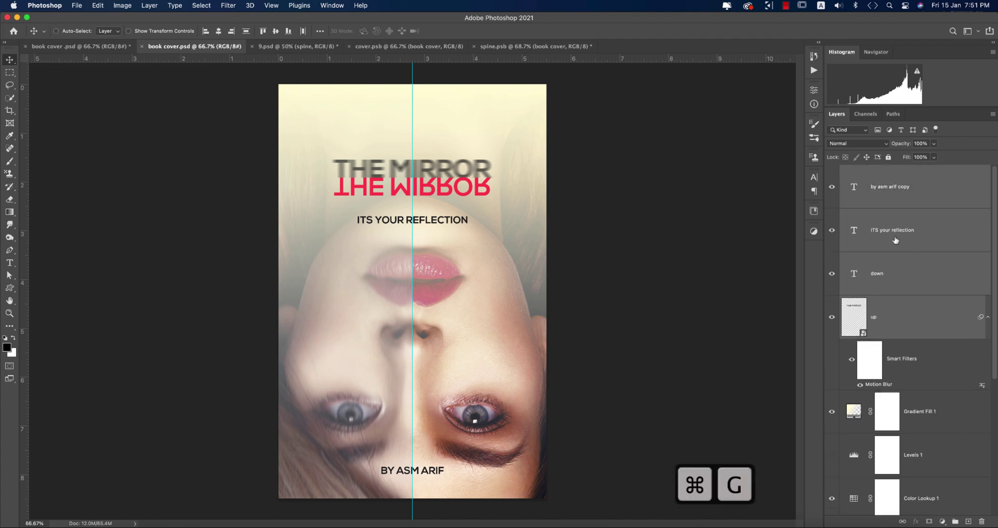
pyautogui.moveTo(867, 174); pyautogui.dragTo(416, 234)
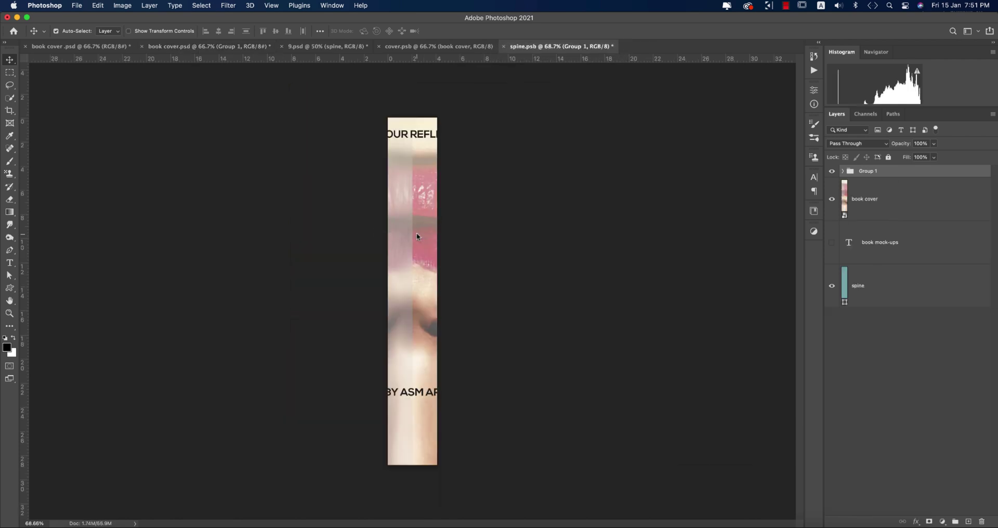
# - Rotate Group 1 to run vertically and position it on the spine
pyautogui.press('super+t')
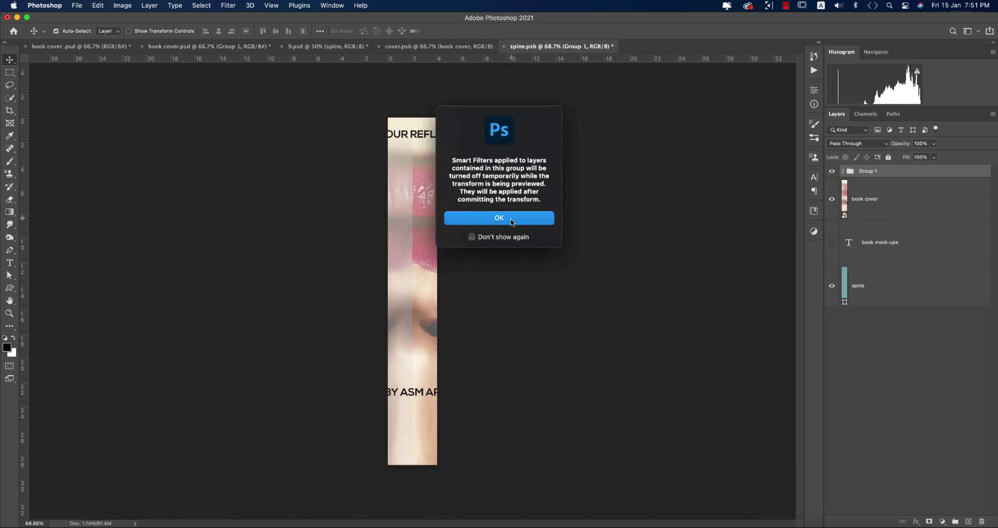
pyautogui.click(515, 216)
pyautogui.moveTo(519, 237); pyautogui.dragTo(401, 374)
pyautogui.moveTo(442, 291); pyautogui.dragTo(293, 326)
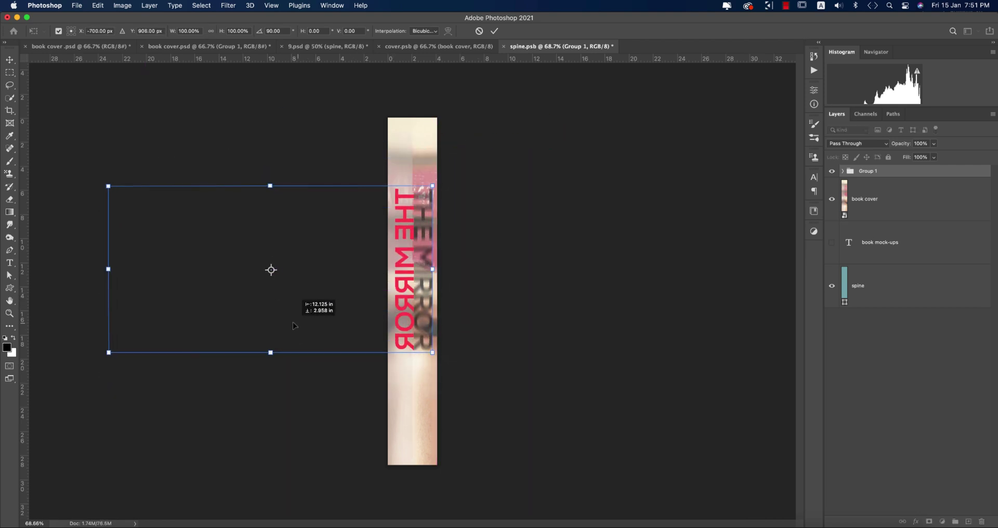
pyautogui.press('Return')
pyautogui.press('super+t')
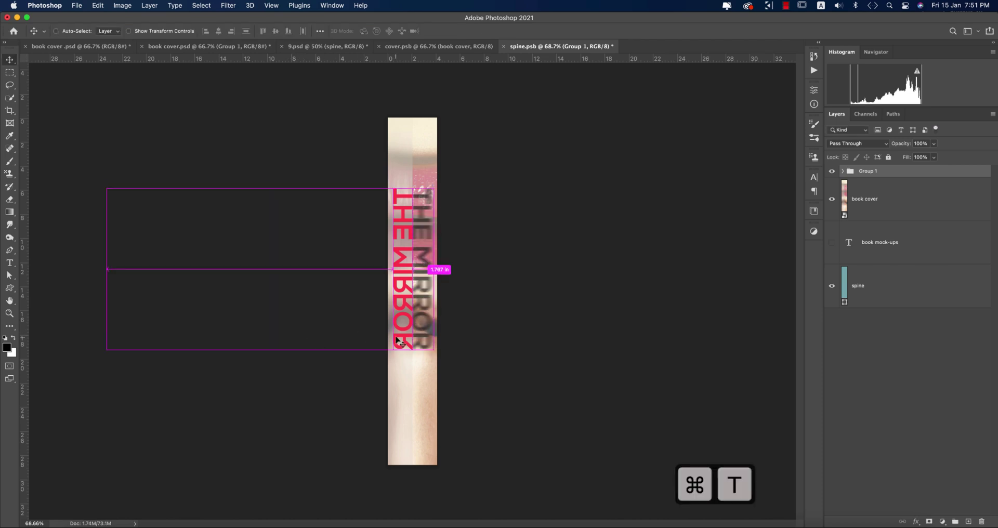
pyautogui.press('Escape')
pyautogui.press('Escape')
# - Squash the 'up' and 'down' title layers to about half their height
pyautogui.click(843, 171)
pyautogui.click(902, 200)
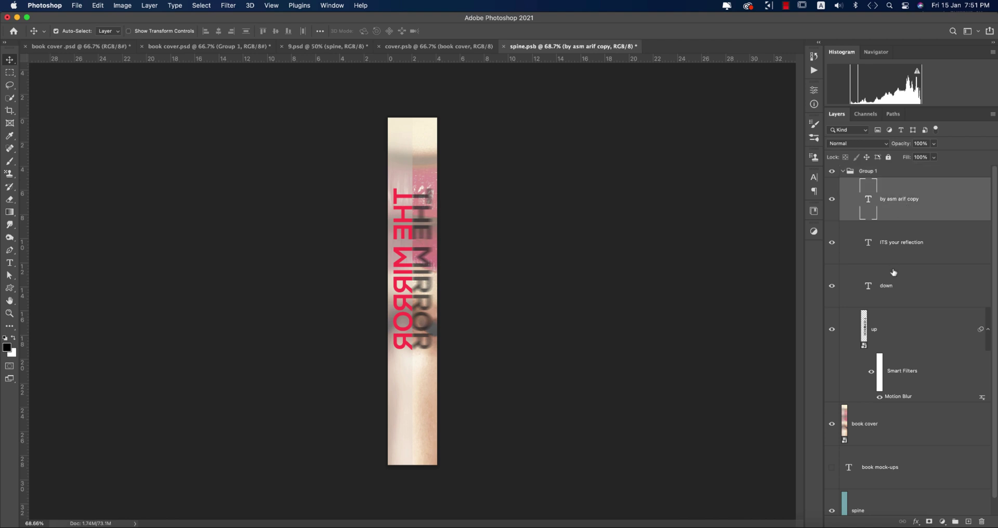
pyautogui.click(896, 287)
pyautogui.keyDown('shift'); pyautogui.click(912, 427); pyautogui.keyUp('shift')
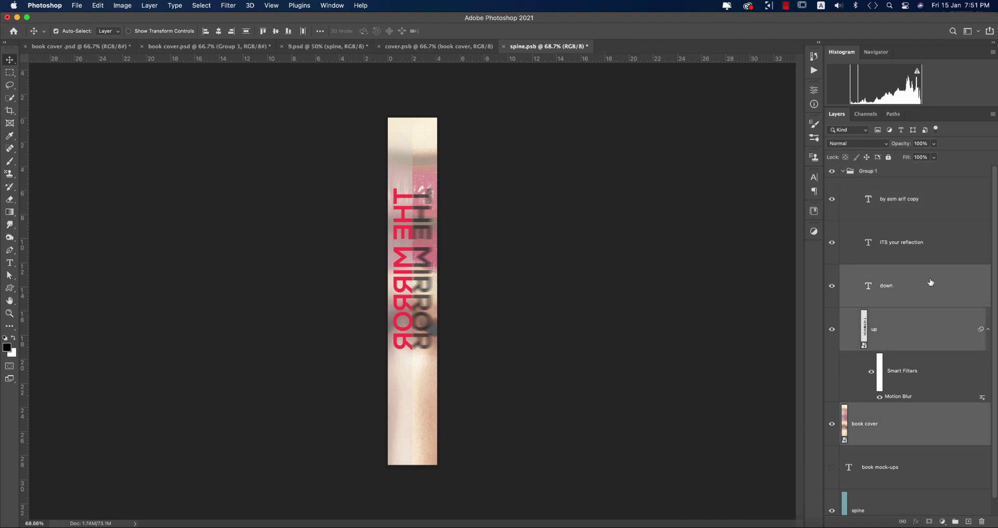
pyautogui.keyDown('super'); pyautogui.click(906, 331); pyautogui.keyUp('super')
pyautogui.press('super+t')
pyautogui.press('Return')
pyautogui.moveTo(418, 353); pyautogui.dragTo(416, 422)
pyautogui.press('Return')
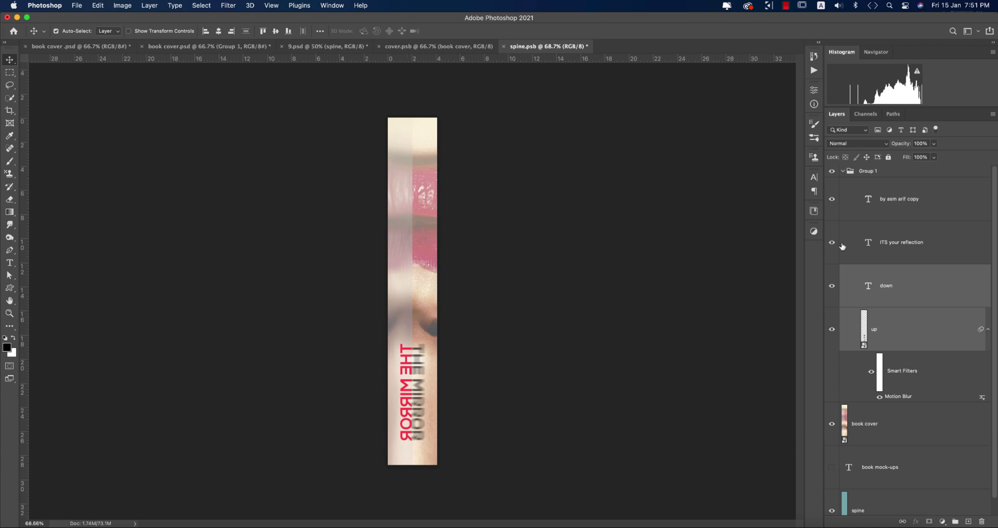
# - Move the 'by asm arif copy' author credit onto the spine
pyautogui.click(925, 243)
pyautogui.click(909, 201)
pyautogui.press('super+t')
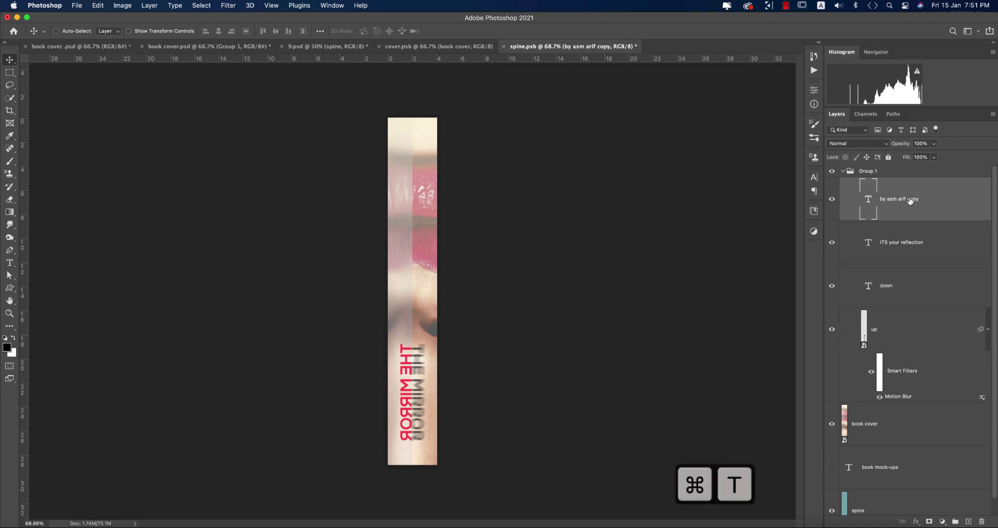
pyautogui.moveTo(111, 269); pyautogui.dragTo(370, 245)
pyautogui.press('super+z')
pyautogui.moveTo(111, 299); pyautogui.dragTo(413, 280)
pyautogui.press('Return')
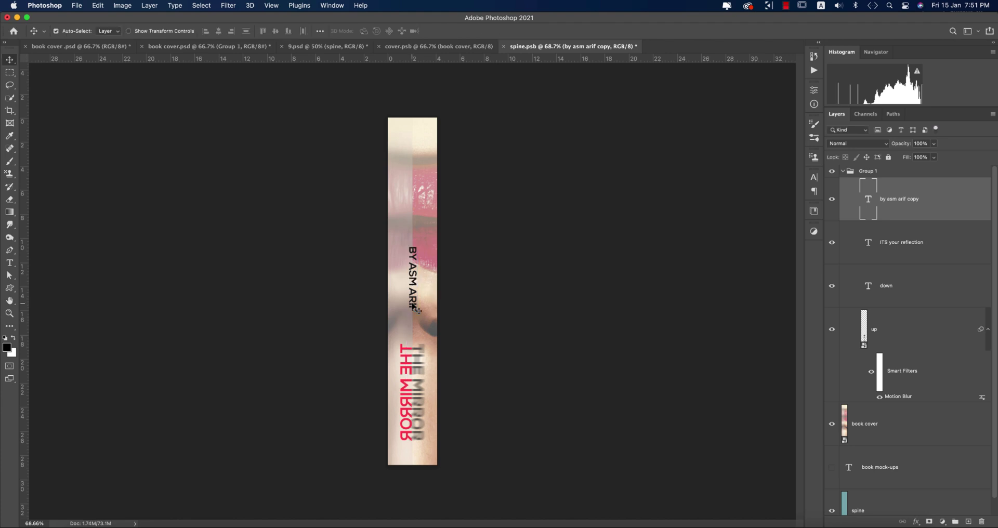
# - Move the mirrored title up near the spine's top and BY ASM ARIF further down
pyautogui.click(909, 331)
pyautogui.keyDown('super'); pyautogui.click(900, 294); pyautogui.keyUp('super')
pyautogui.press('super+t')
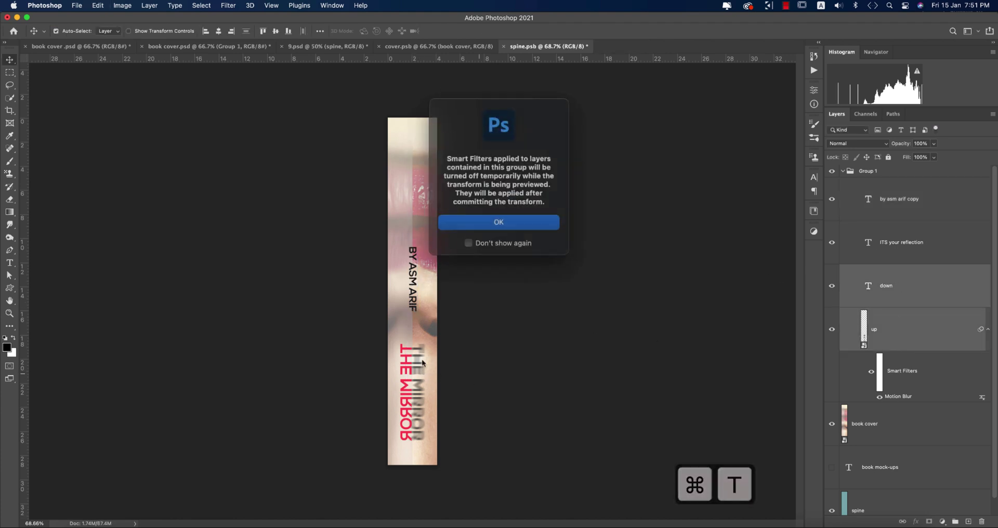
pyautogui.click(504, 220)
pyautogui.moveTo(415, 417); pyautogui.dragTo(411, 217)
pyautogui.press('Return')
pyautogui.moveTo(416, 255); pyautogui.dragTo(415, 337)
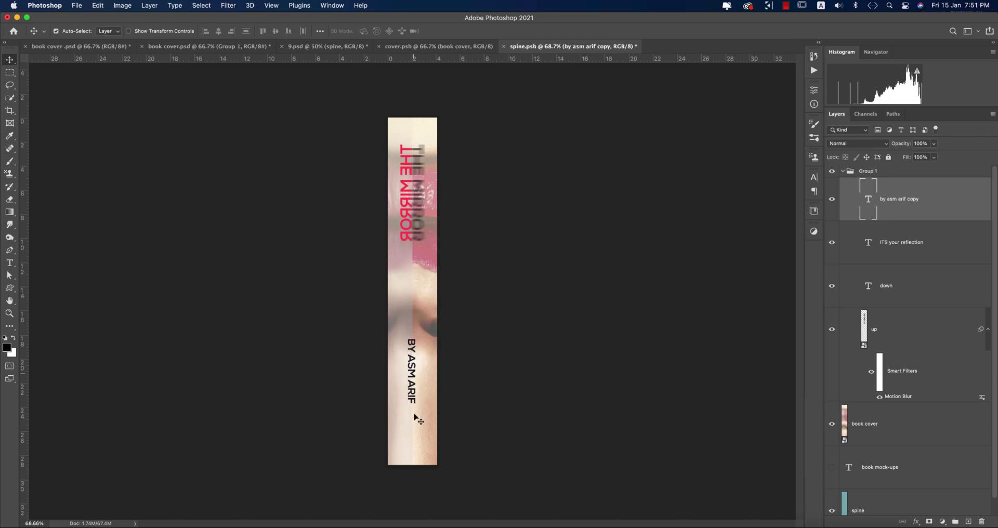
# - Place the 1200px-Penguin_logo.svg logo small at the spine's bottom and save spine.psb
pyautogui.click(72, 7)
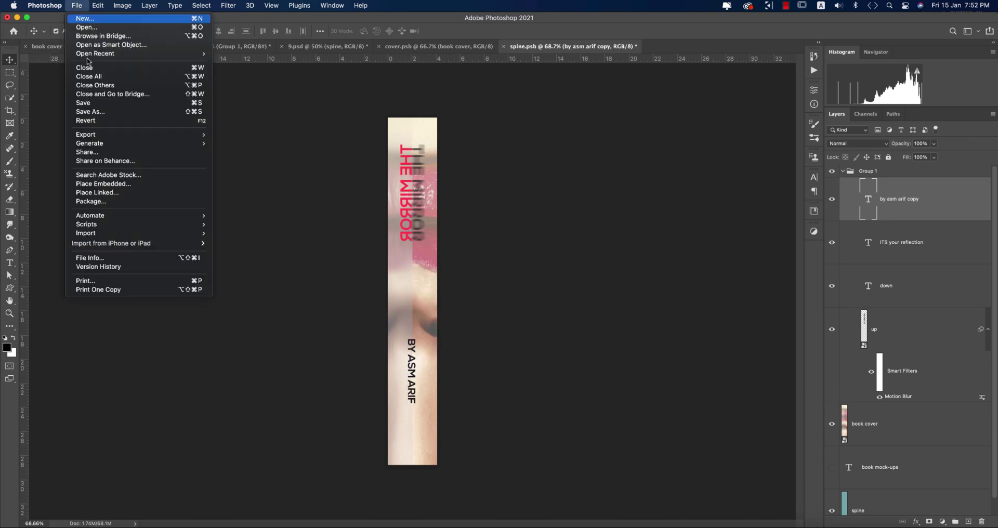
pyautogui.click(618, 239)
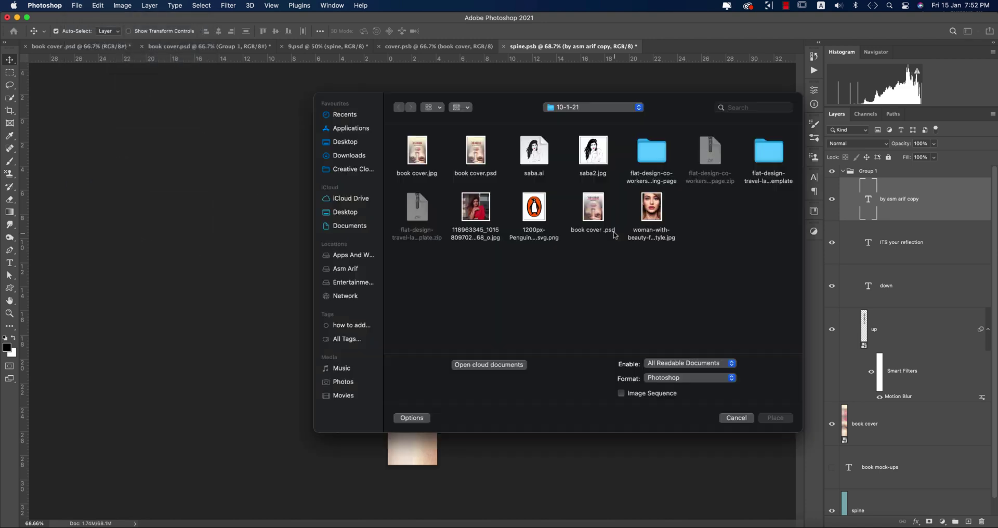
pyautogui.doubleClick(534, 206)
pyautogui.moveTo(414, 260); pyautogui.dragTo(412, 440)
pyautogui.press('Return')
pyautogui.press('super+s')
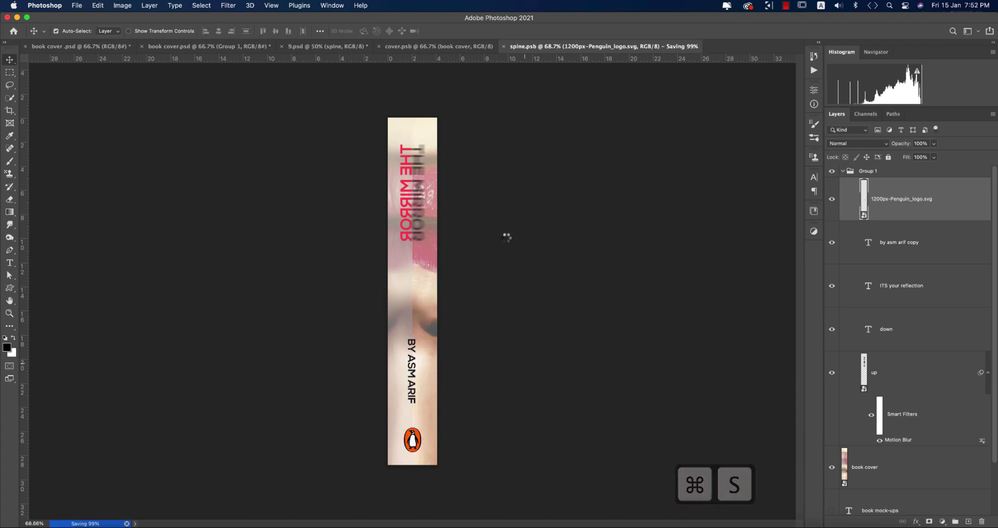